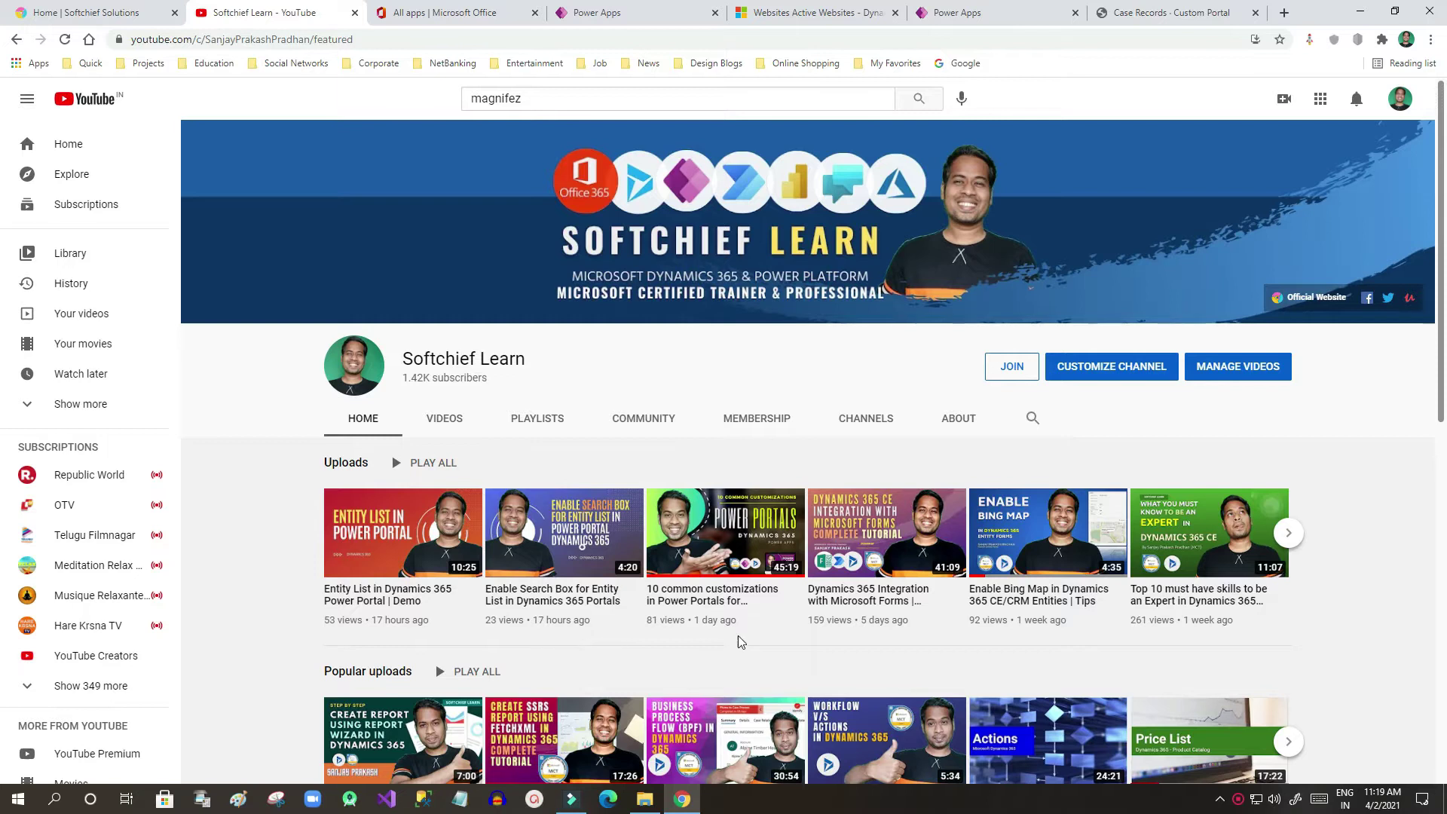
Open the Case Records page of the custom portal and examine the listed Dynamics 365 case records
click(1164, 10)
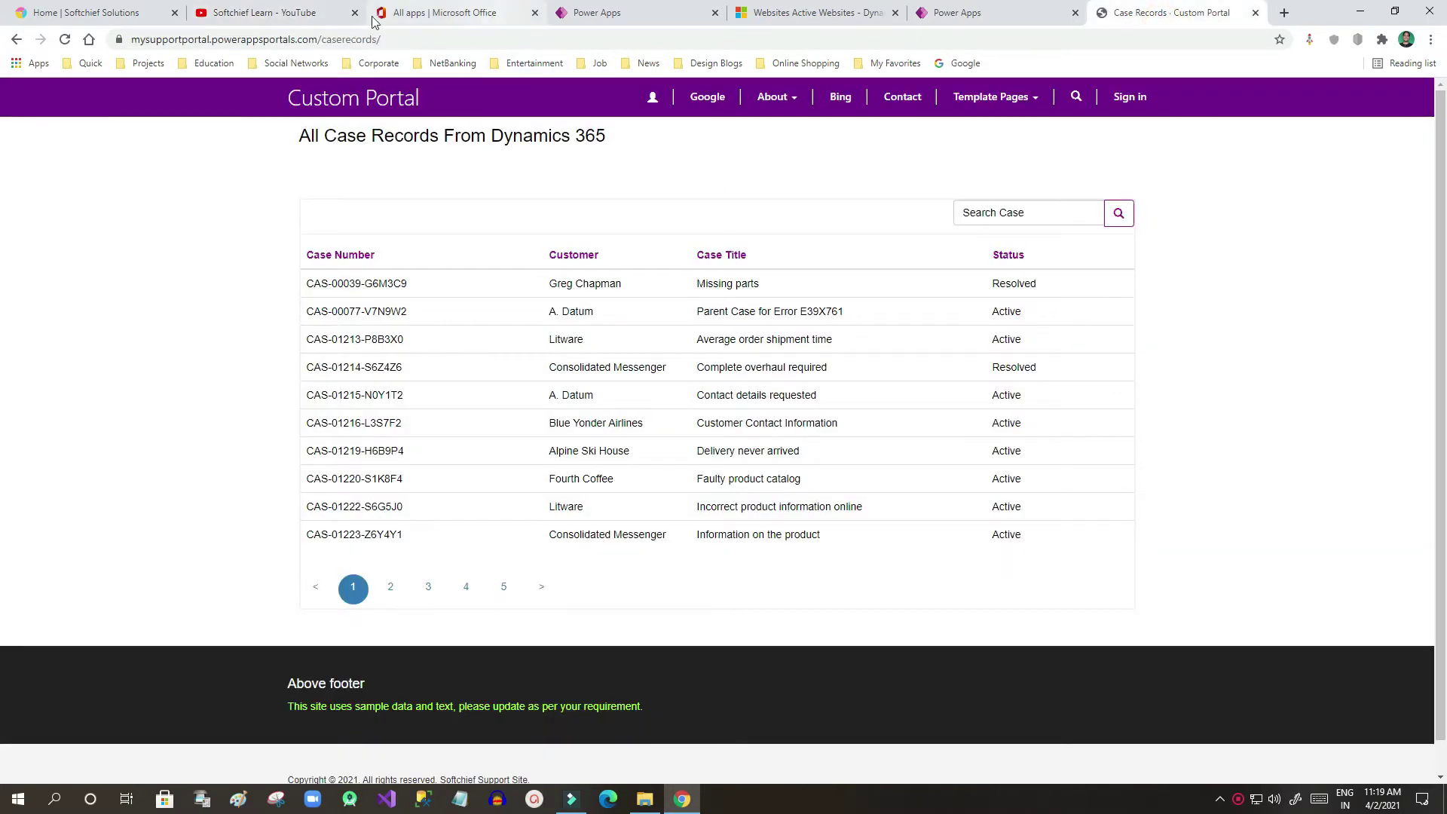
click(241, 13)
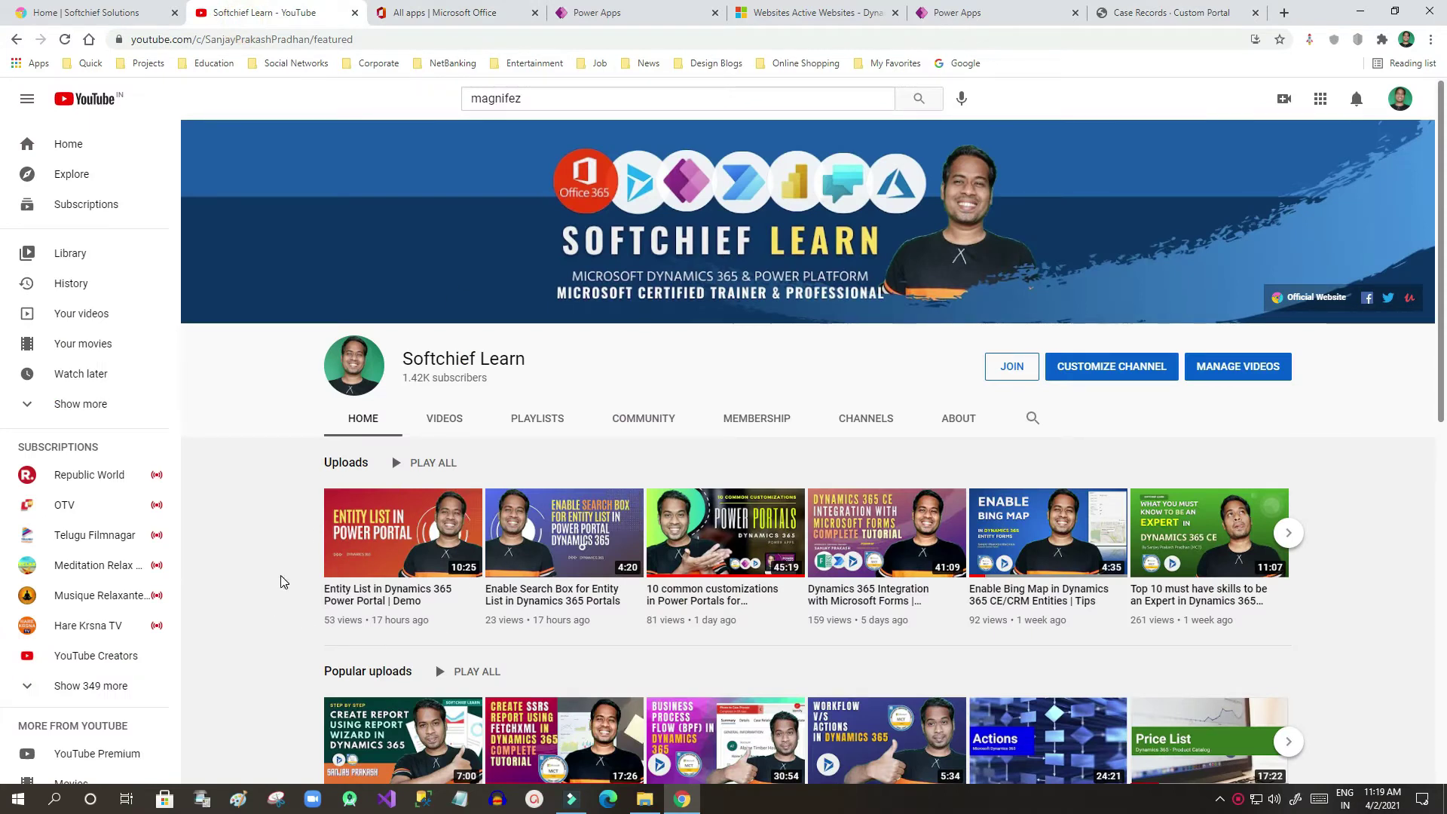
click(1197, 13)
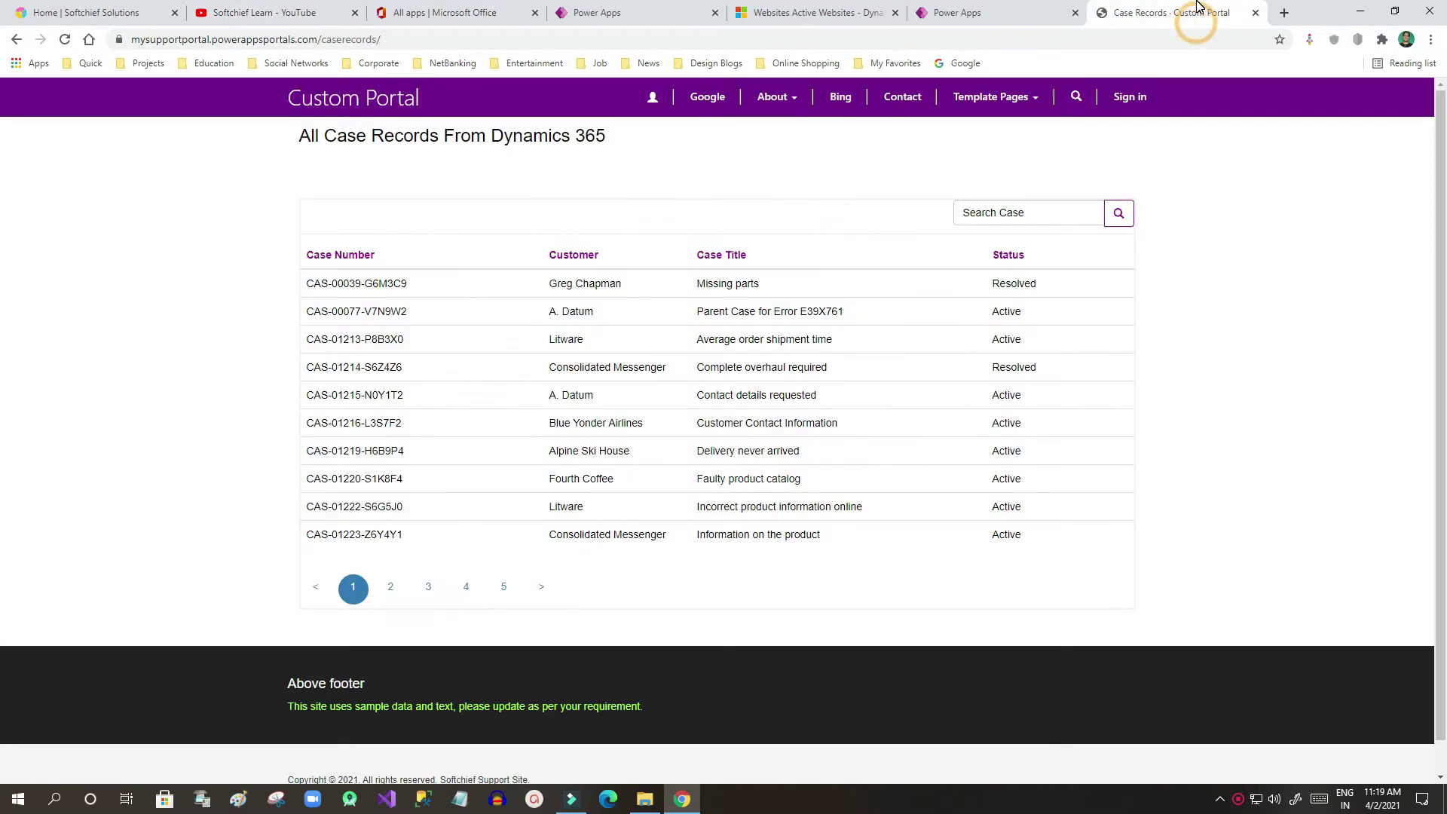
drag(345, 286, 1086, 504)
click(1087, 499)
drag(365, 279, 1033, 533)
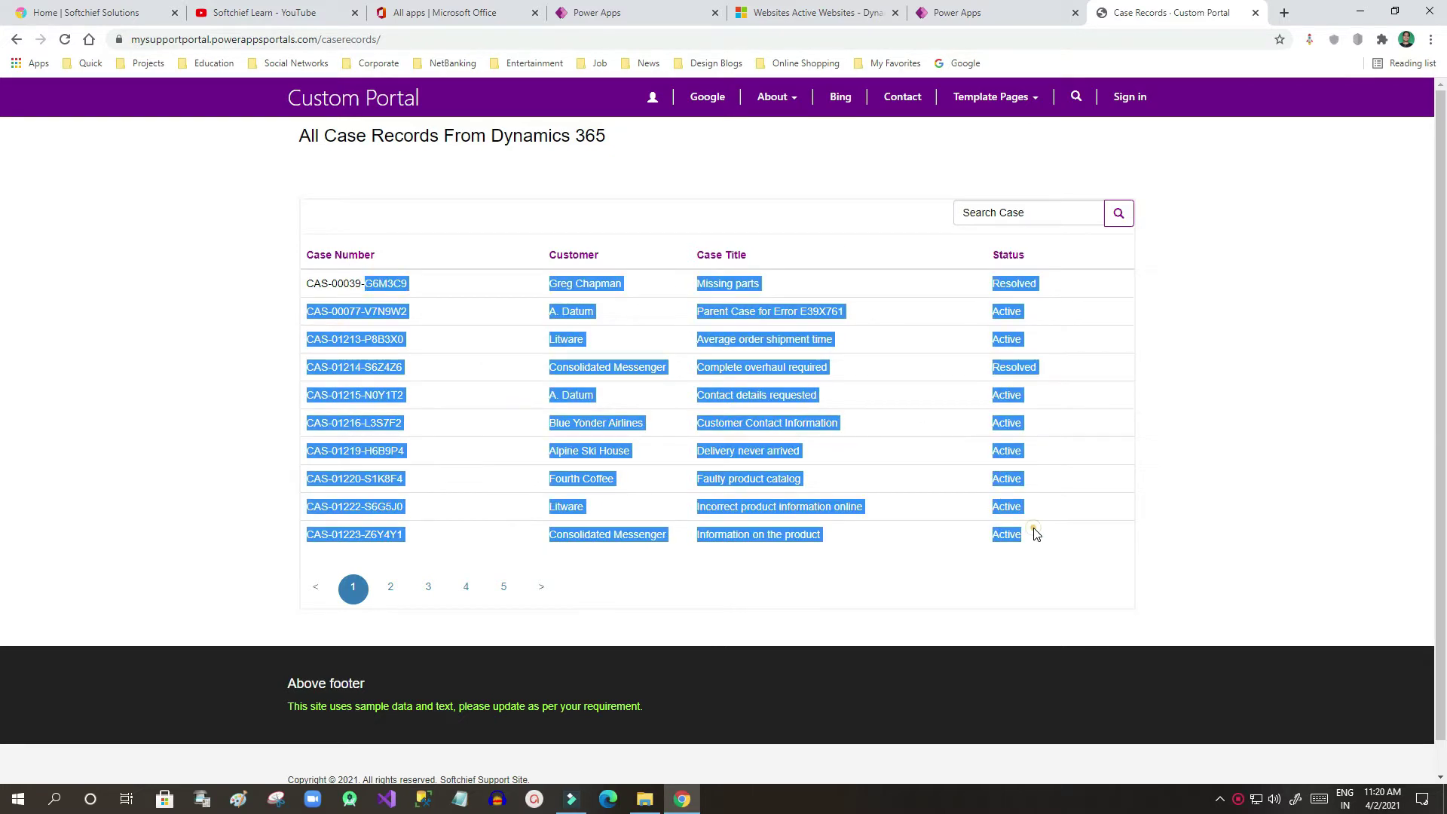
click(1035, 534)
drag(378, 283, 1009, 396)
click(1009, 396)
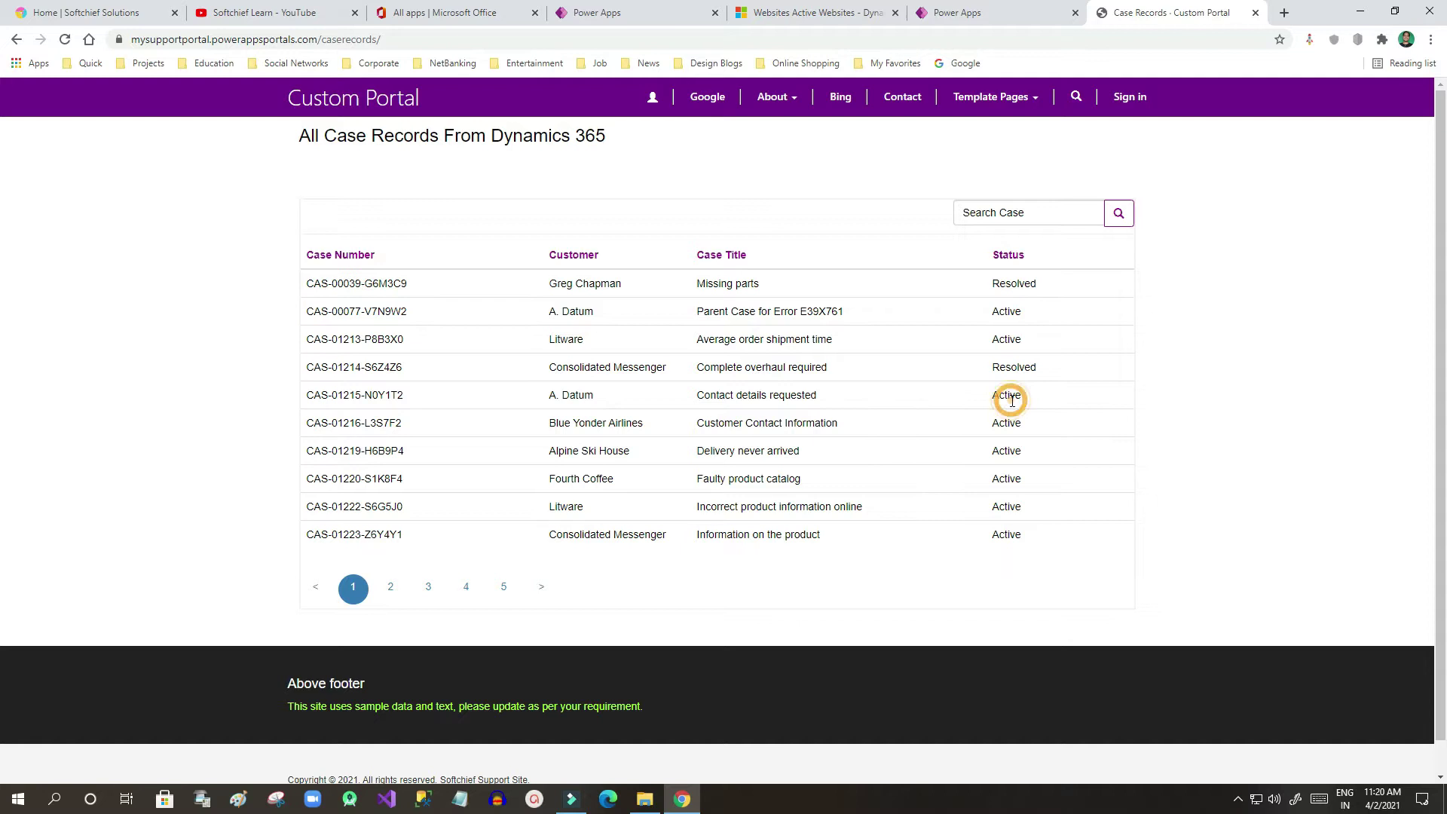
Examine the case search box and the first record's case number, customer, case title and status
click(988, 208)
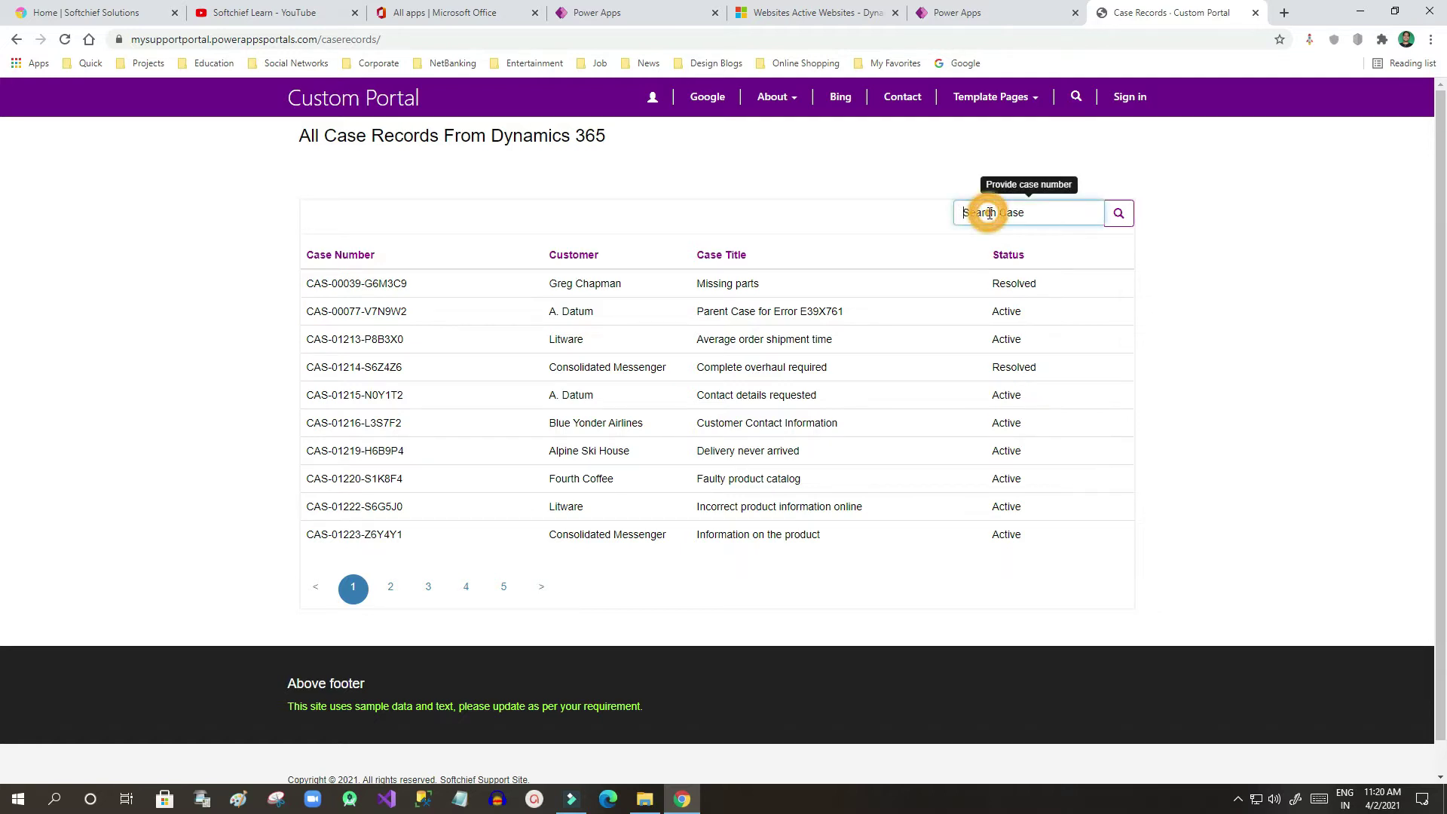
click(993, 212)
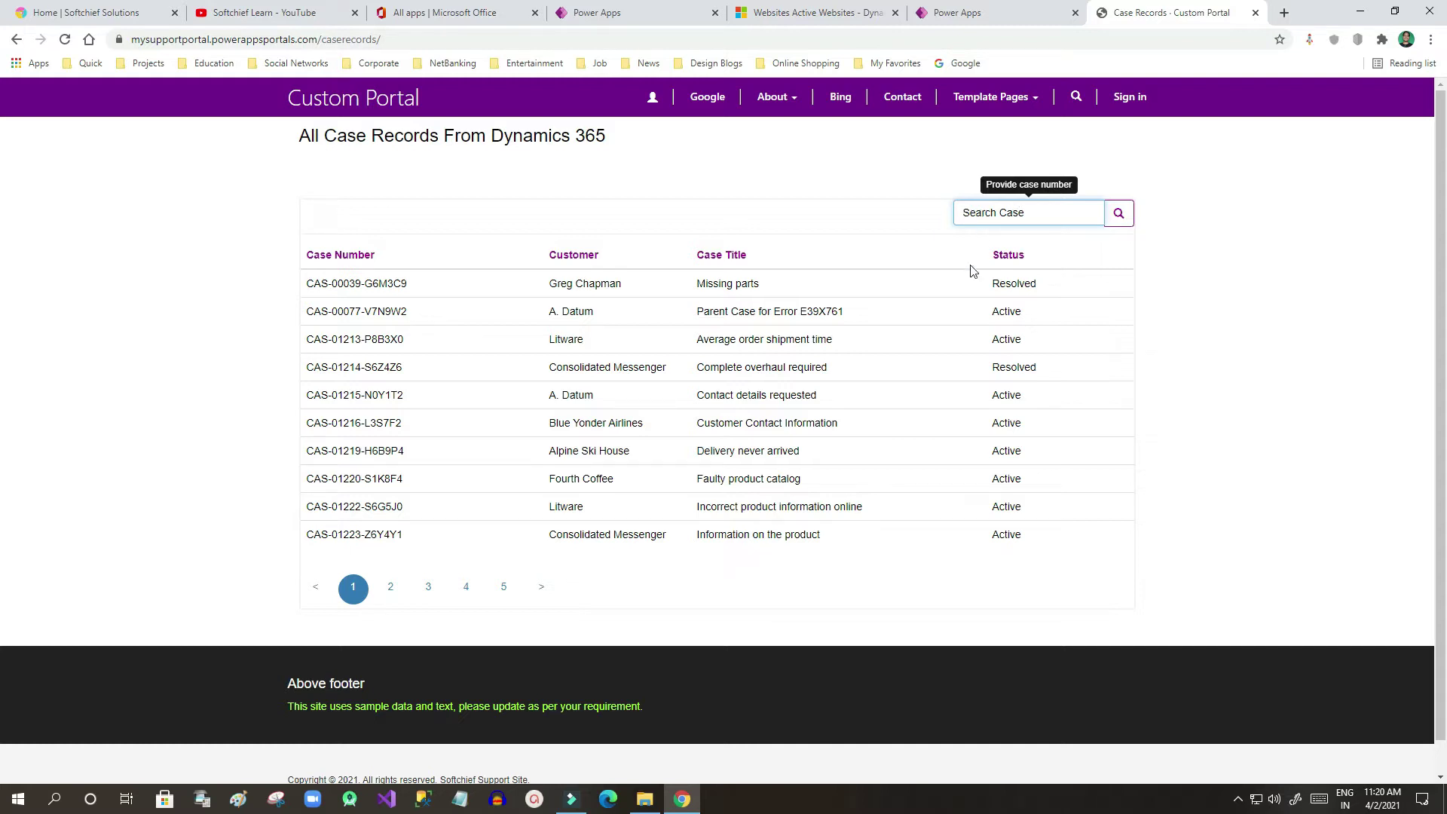
click(855, 225)
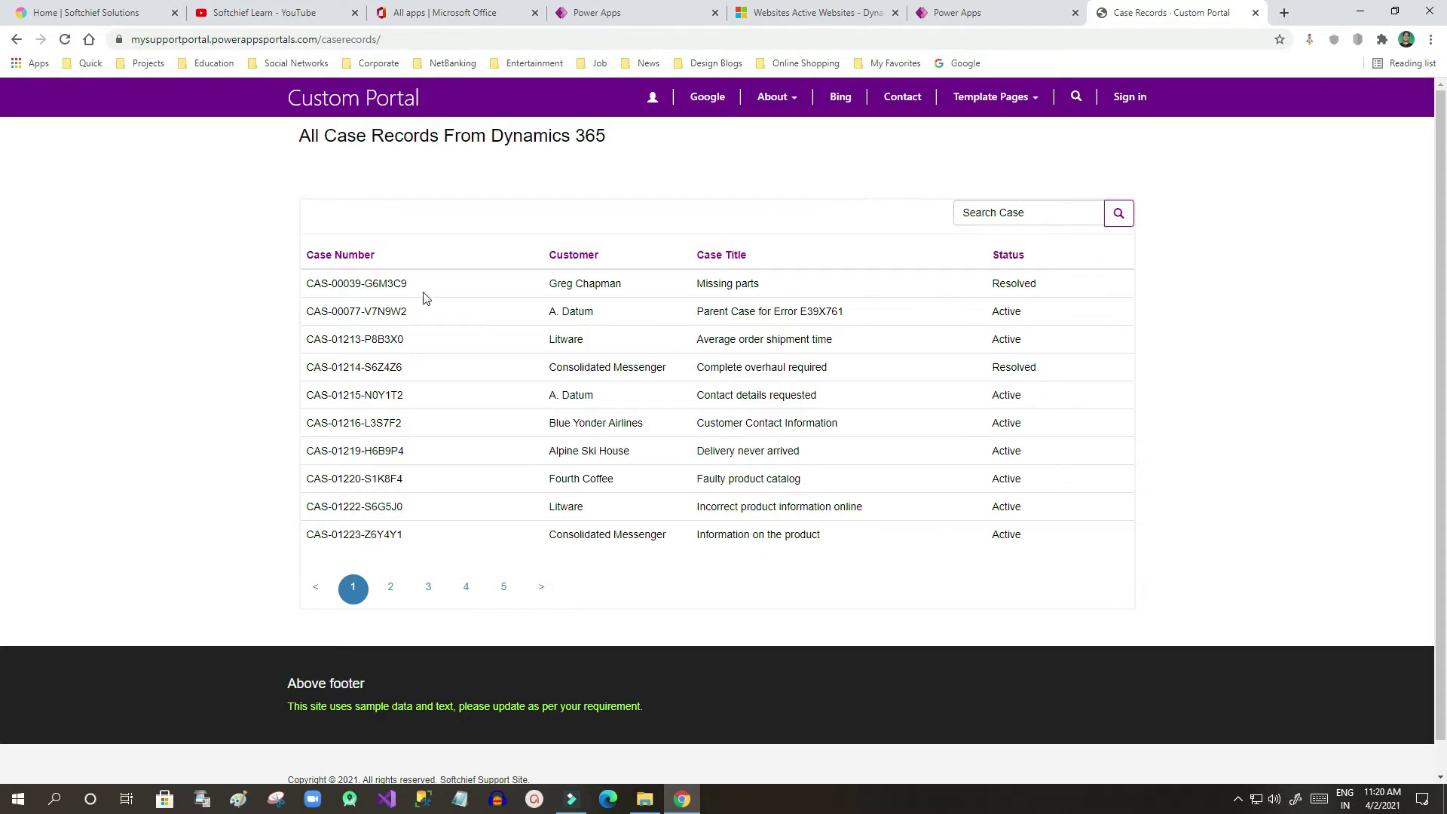
click(958, 343)
double_click(369, 284)
double_click(592, 284)
double_click(746, 284)
double_click(1010, 285)
click(1065, 283)
click(1073, 292)
Switch to Power Apps and open the list of data tables for the Dev environment
click(632, 9)
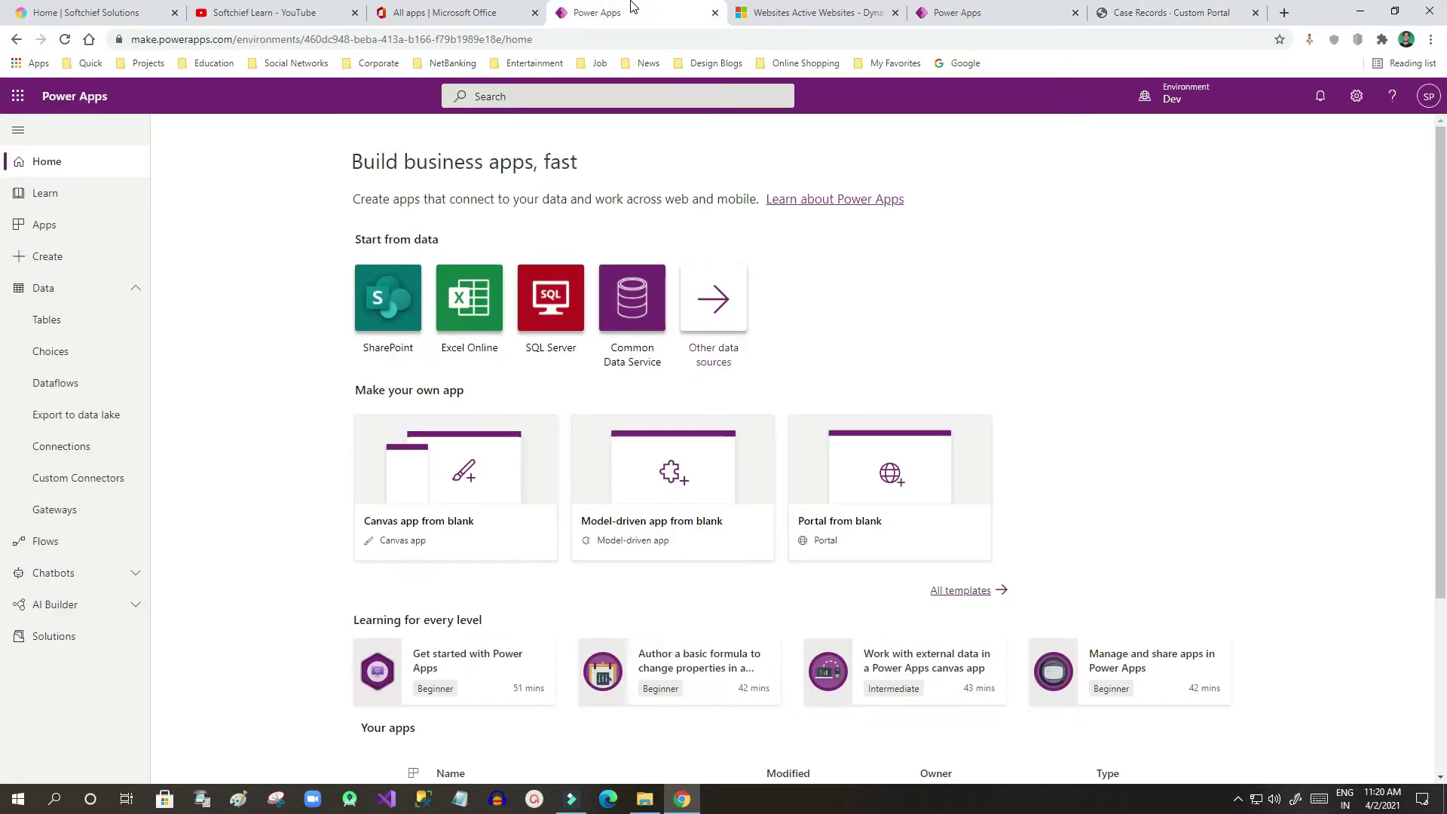
click(1125, 9)
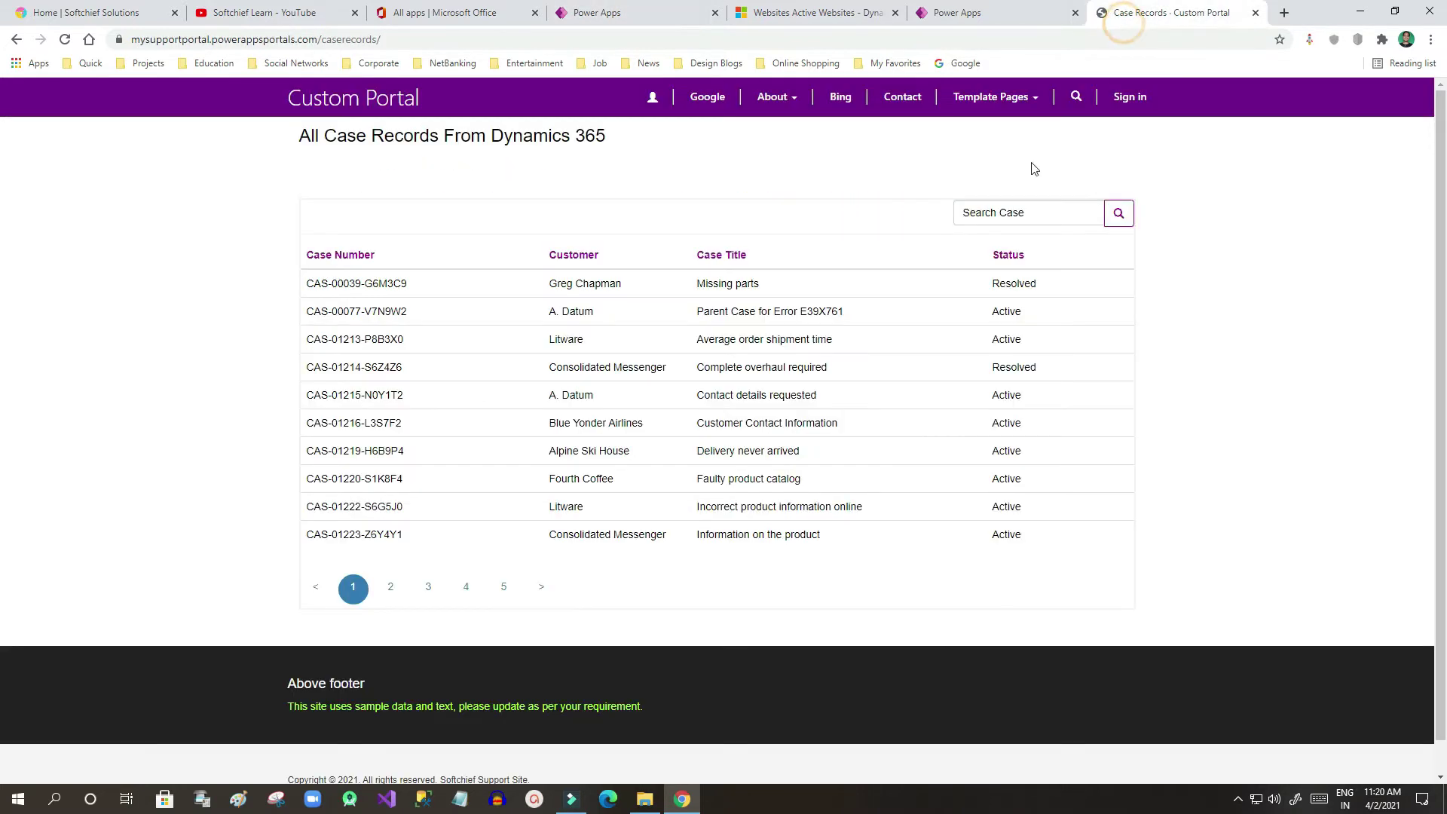
click(608, 21)
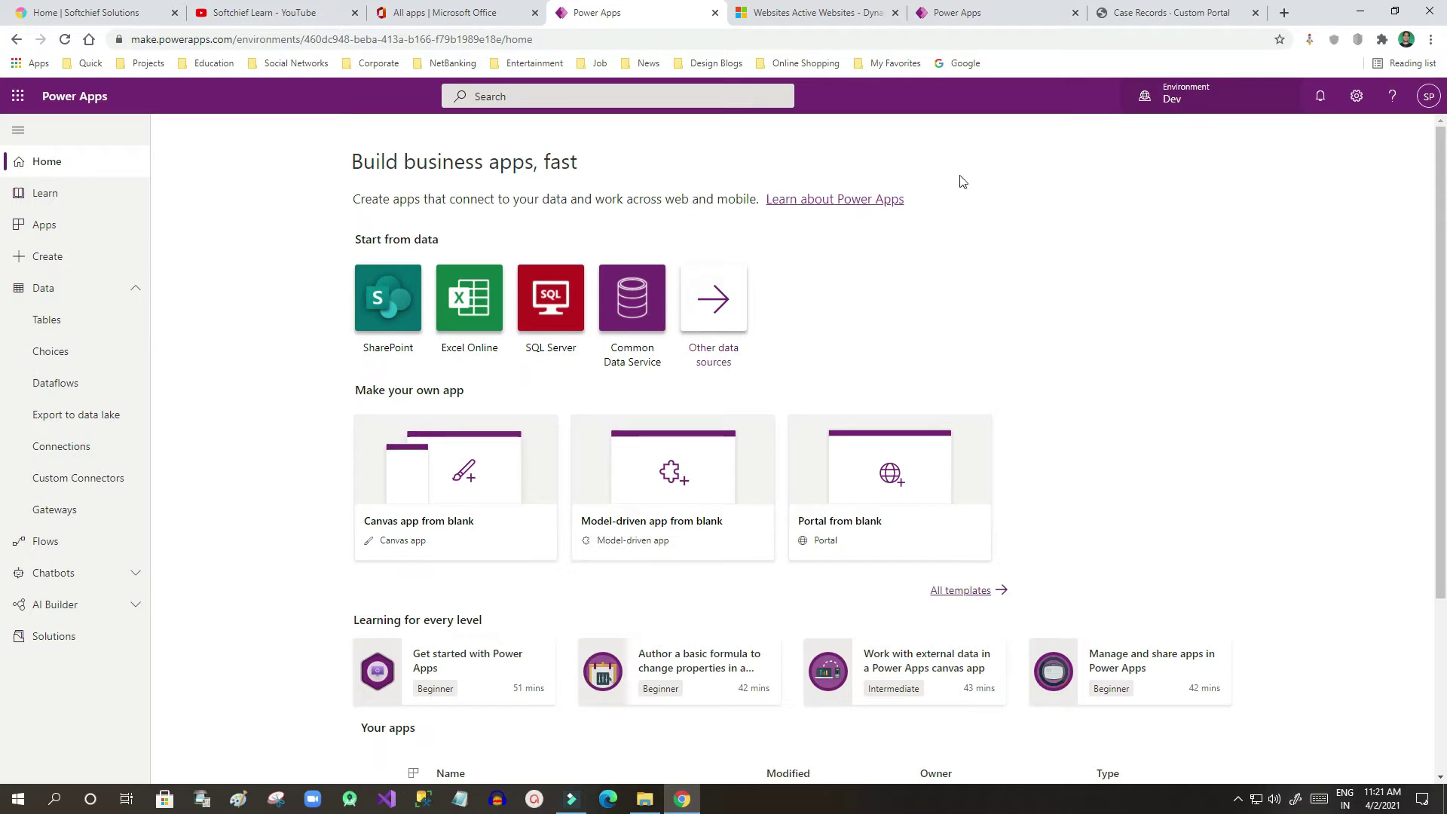
click(55, 322)
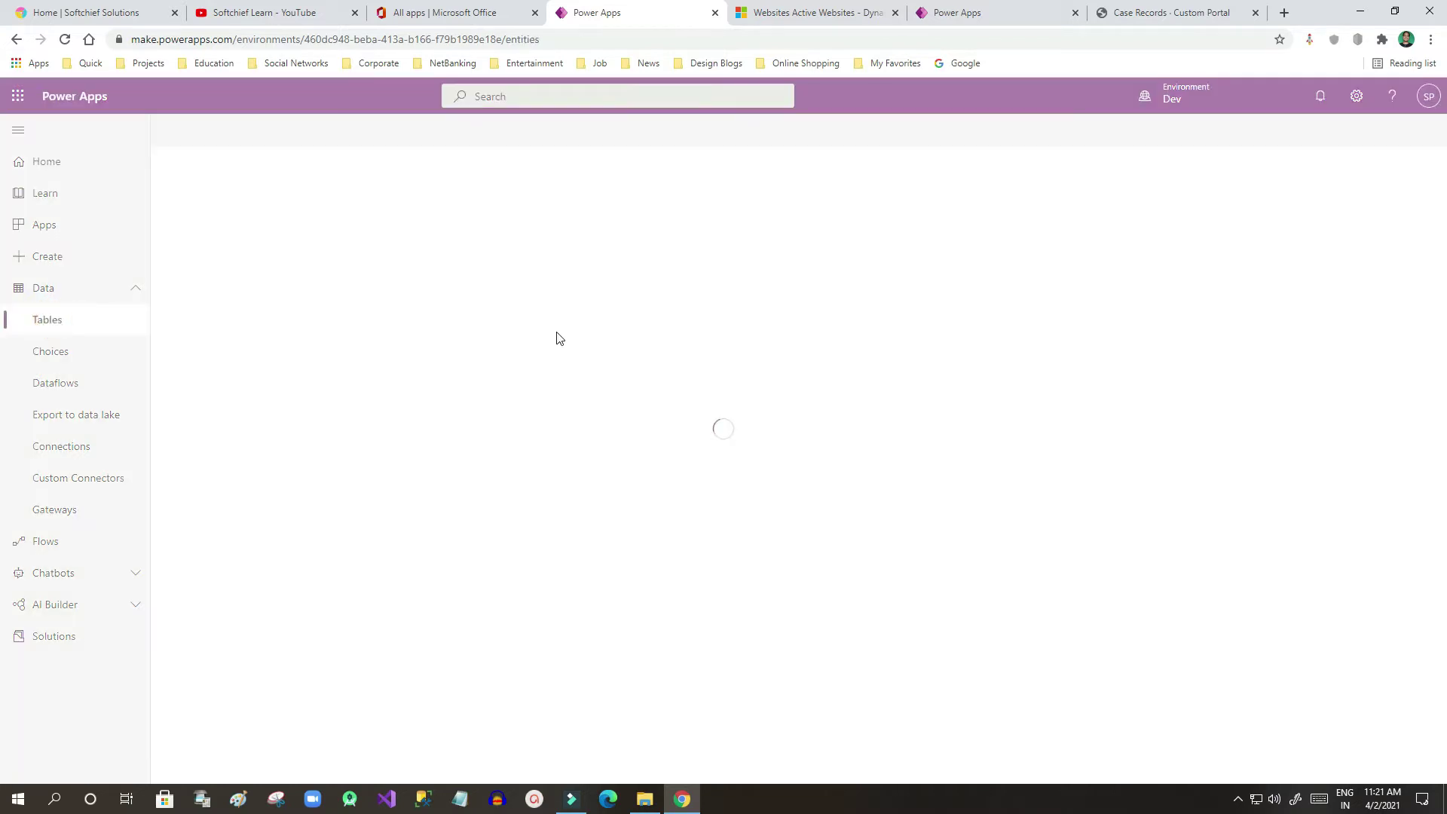
Switch to the Case Records portal page and review the case rows again
click(1143, 15)
mouse_move(306, 283)
mouse_down()
mouse_move(786, 395)
mouse_move(1050, 527)
mouse_move(313, 301)
mouse_move(305, 283)
mouse_up()
click(1047, 526)
click(305, 284)
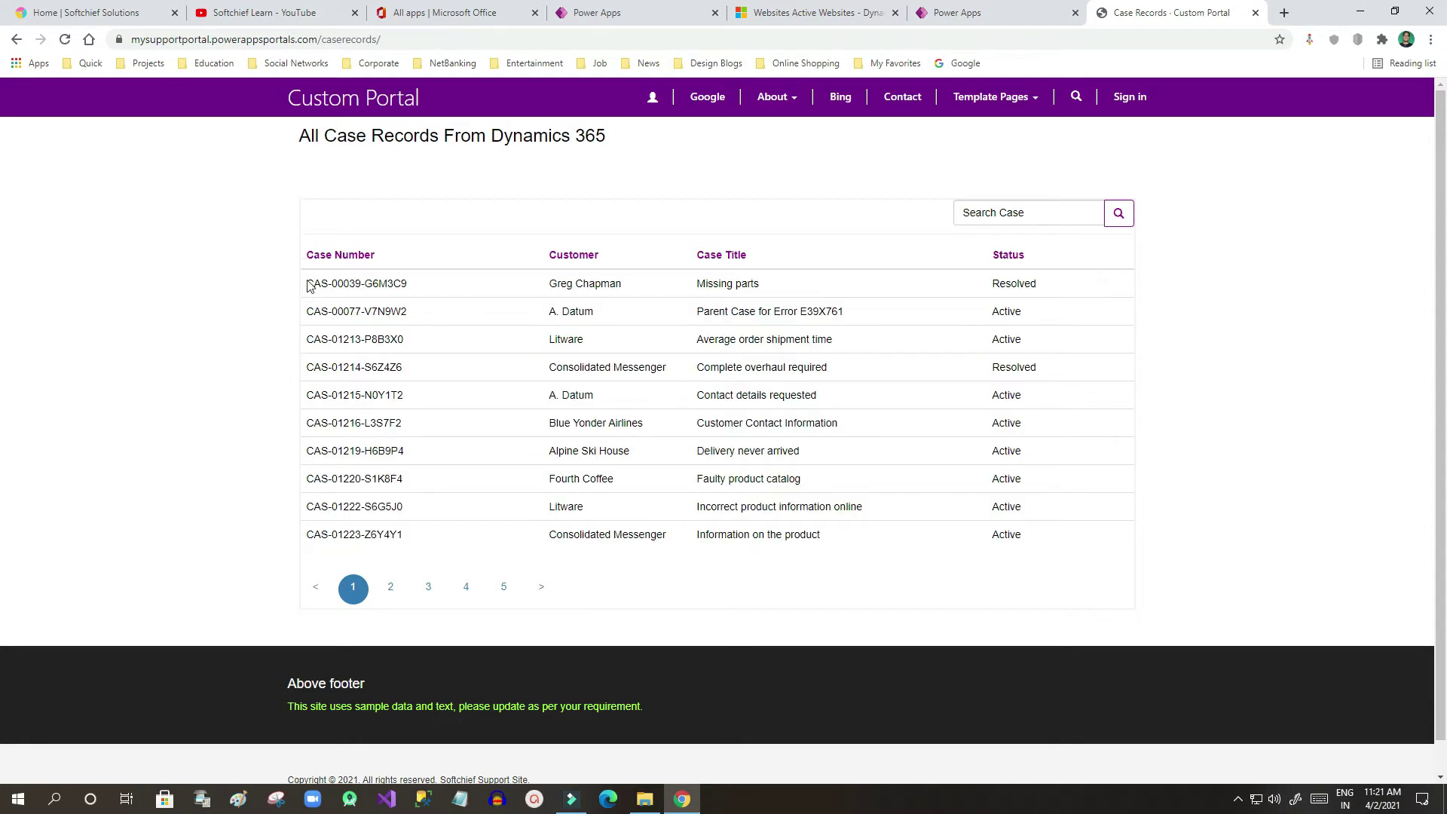
Return to the Power Apps tables list, show all tables and open the Case table
click(633, 13)
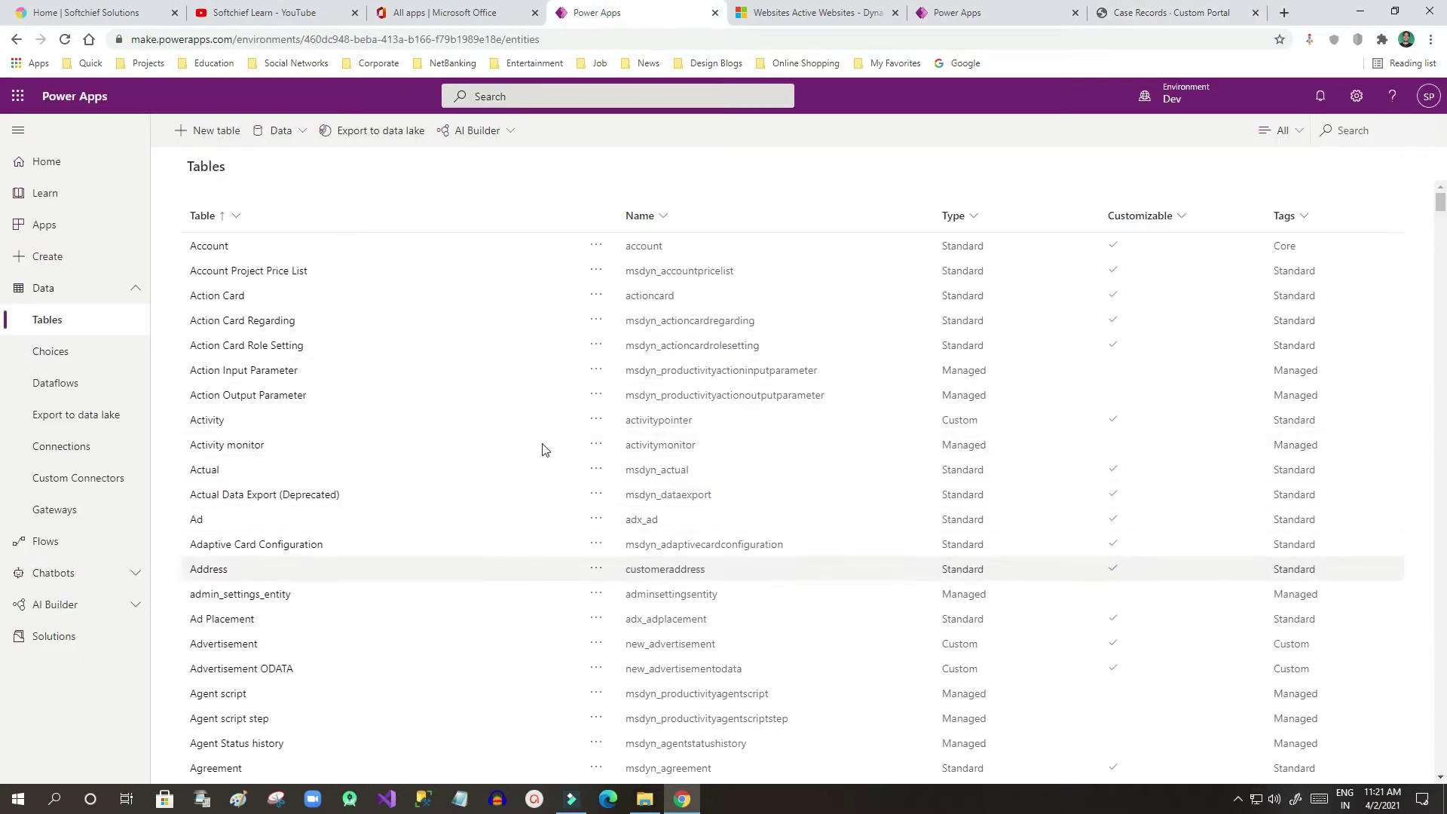
click(1280, 131)
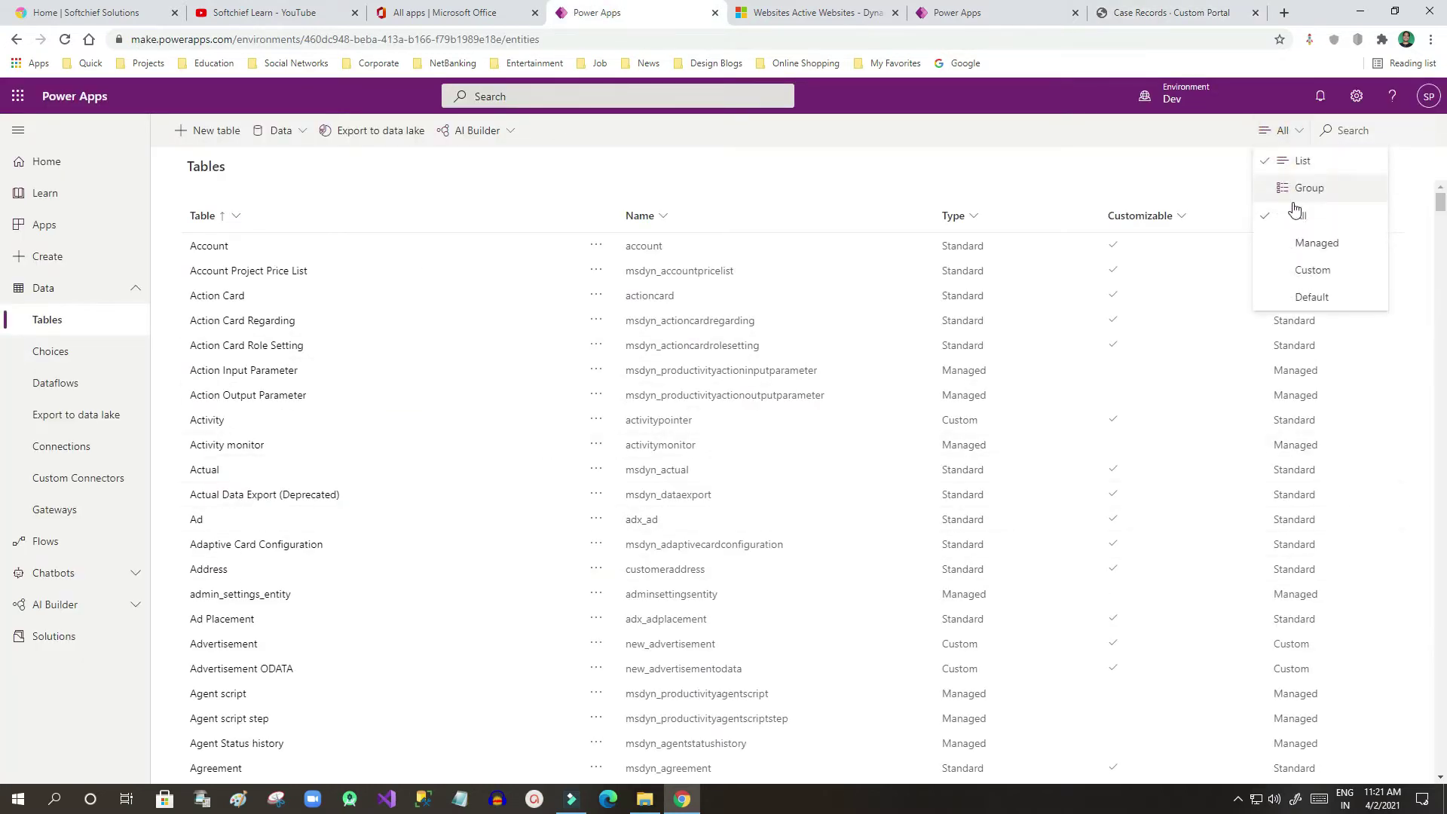
click(1310, 296)
click(1270, 131)
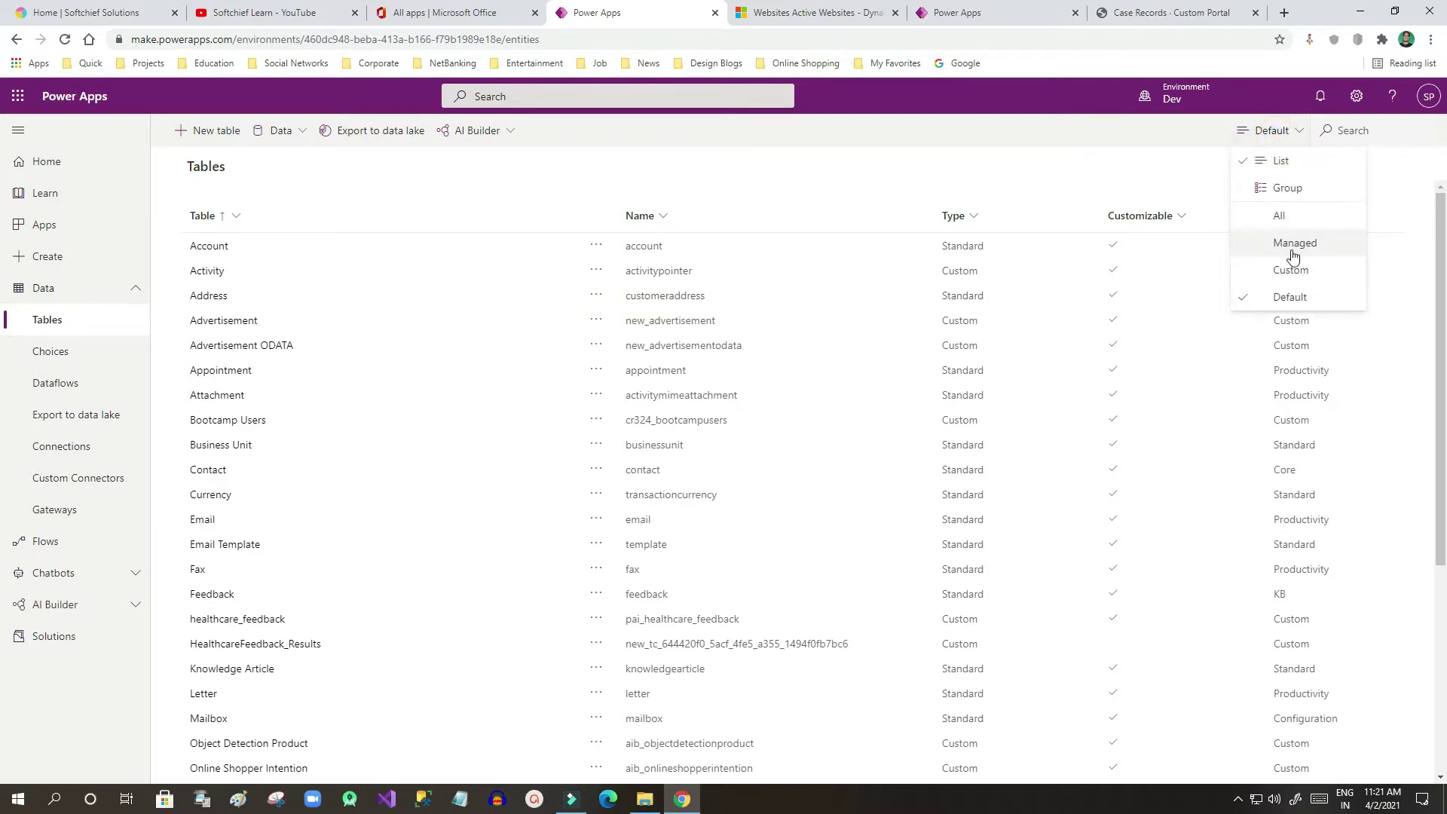
click(1292, 216)
scroll(263, 452, down, 10)
scroll(263, 456, down, 15)
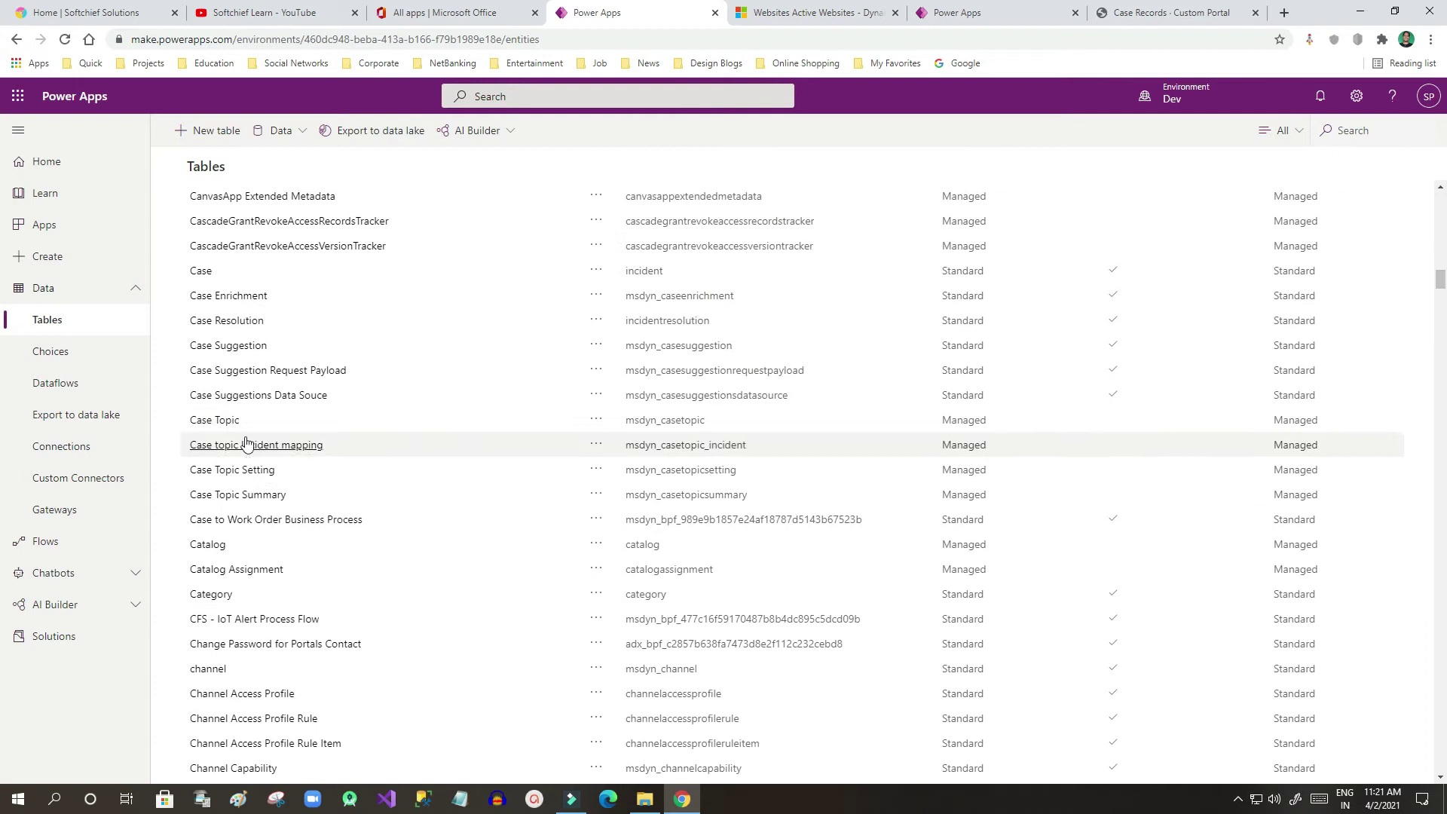
click(205, 274)
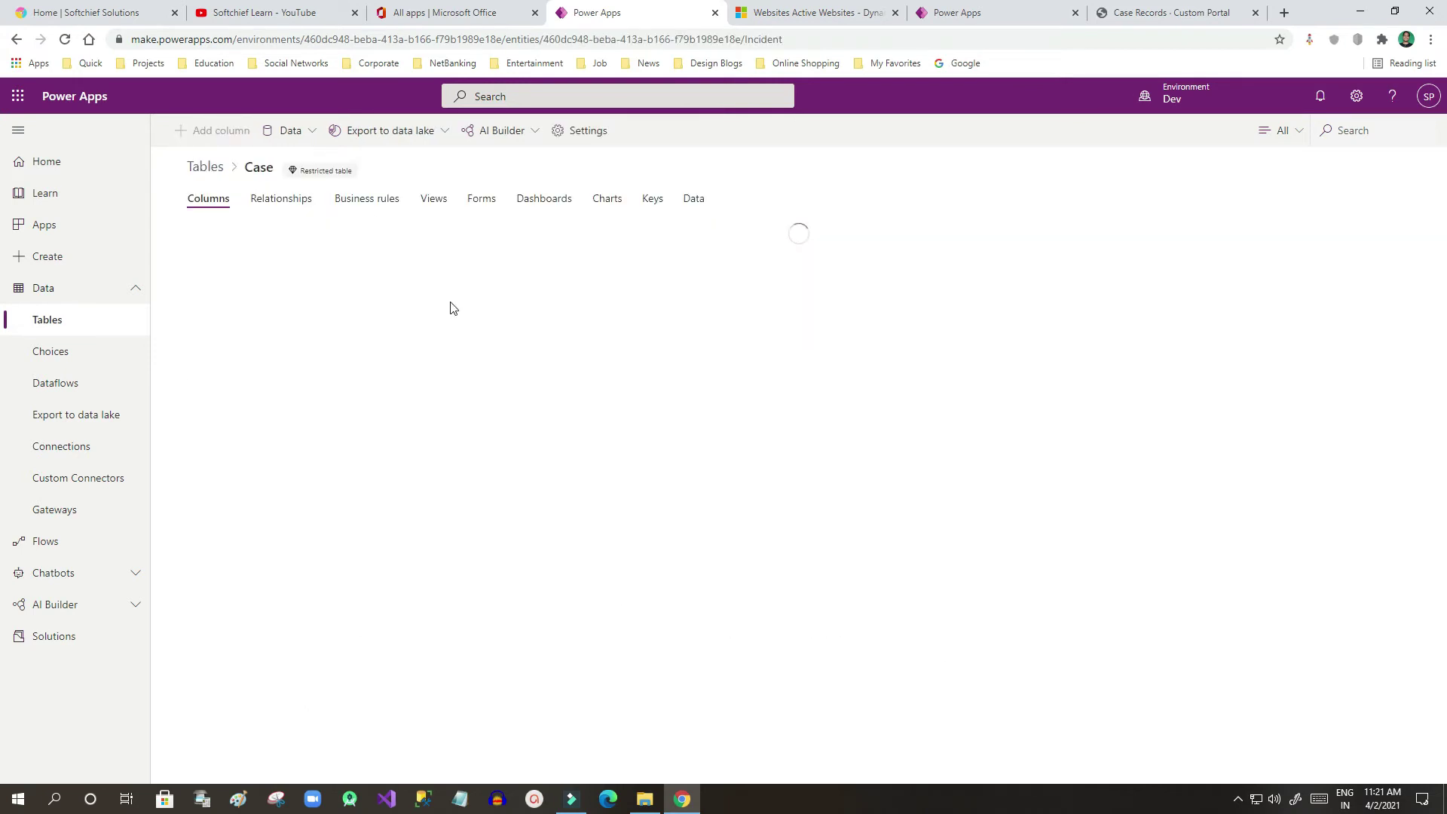
Add a new main form to the Case table
click(488, 200)
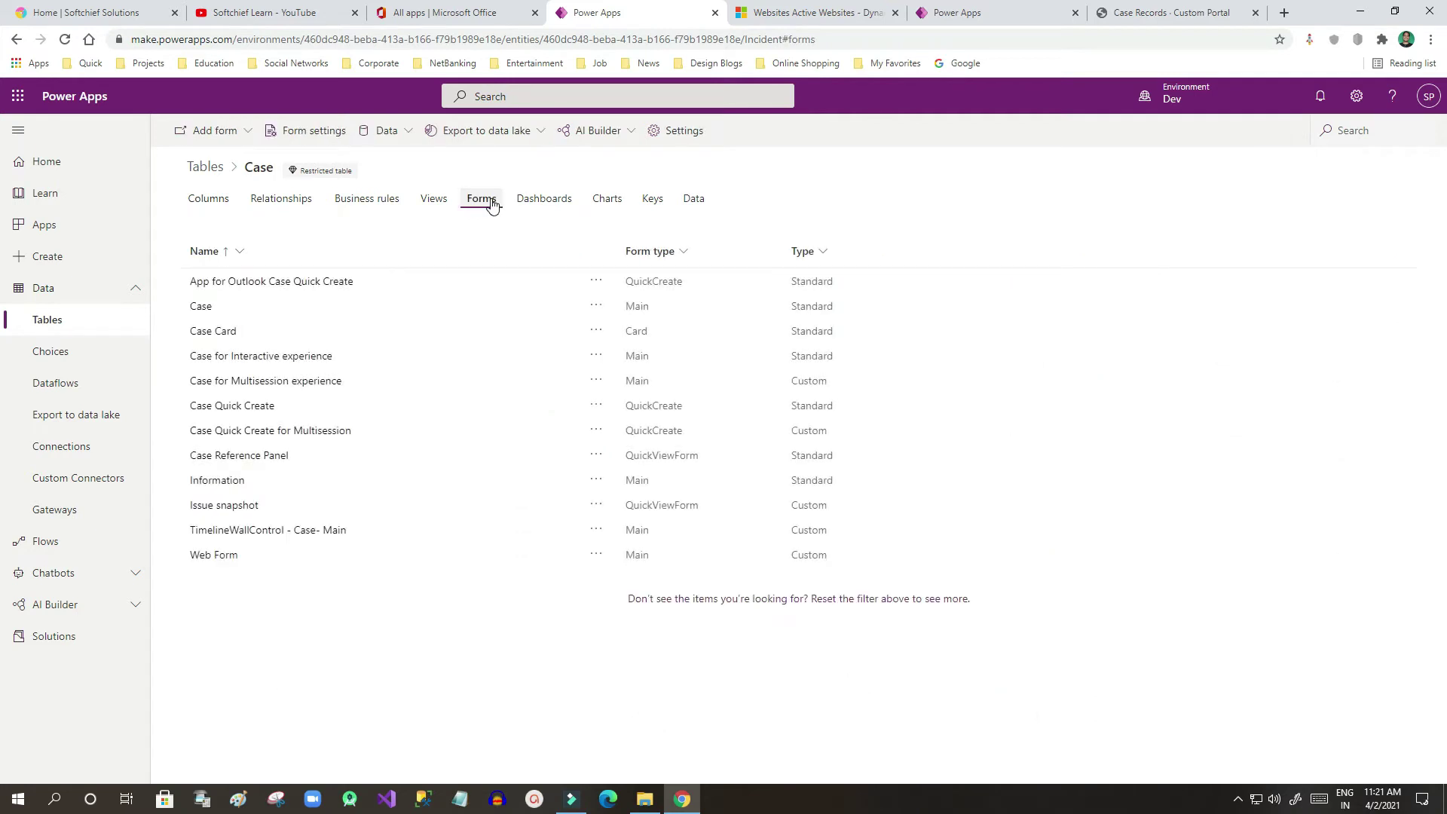
click(234, 131)
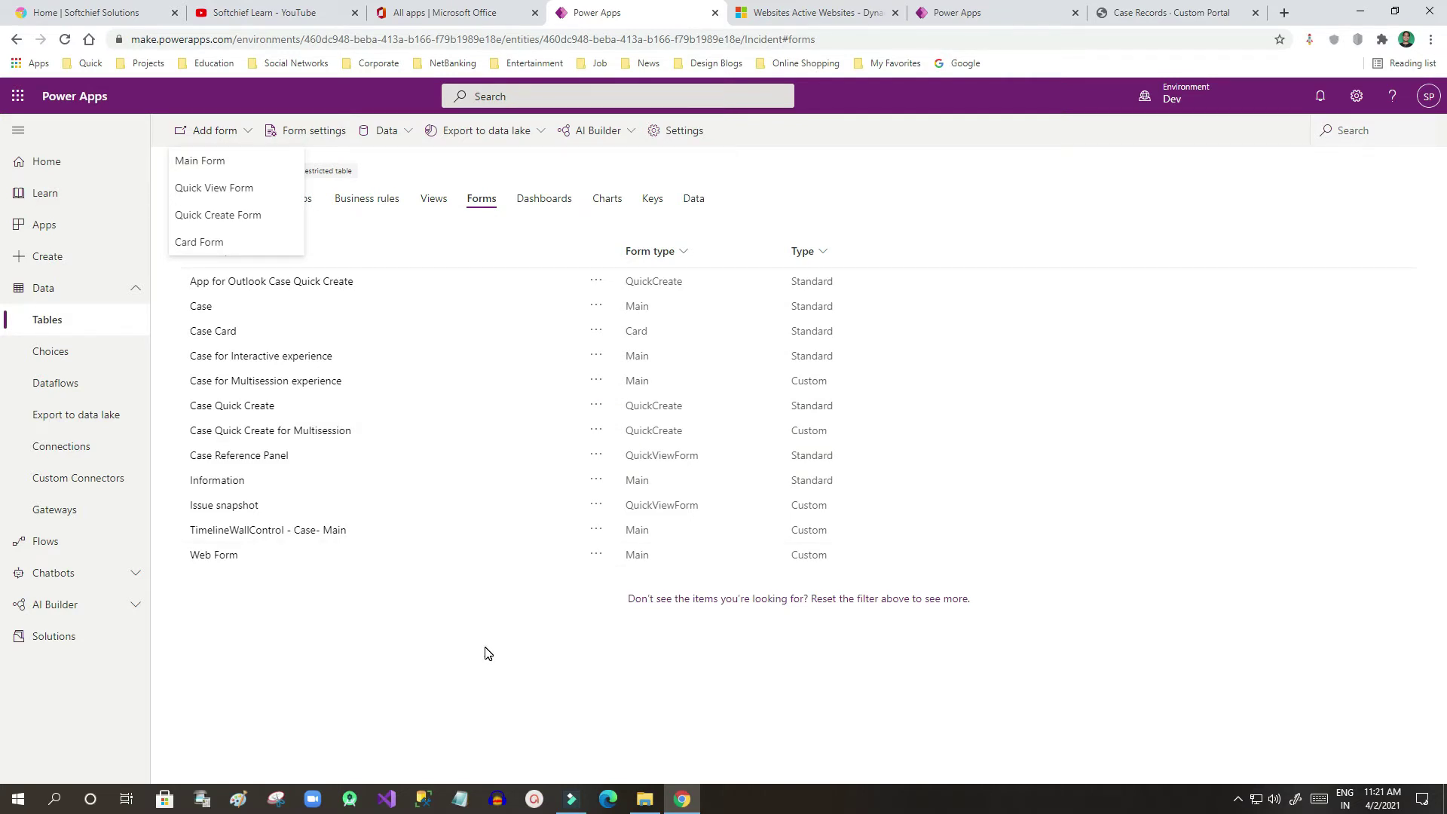
click(223, 161)
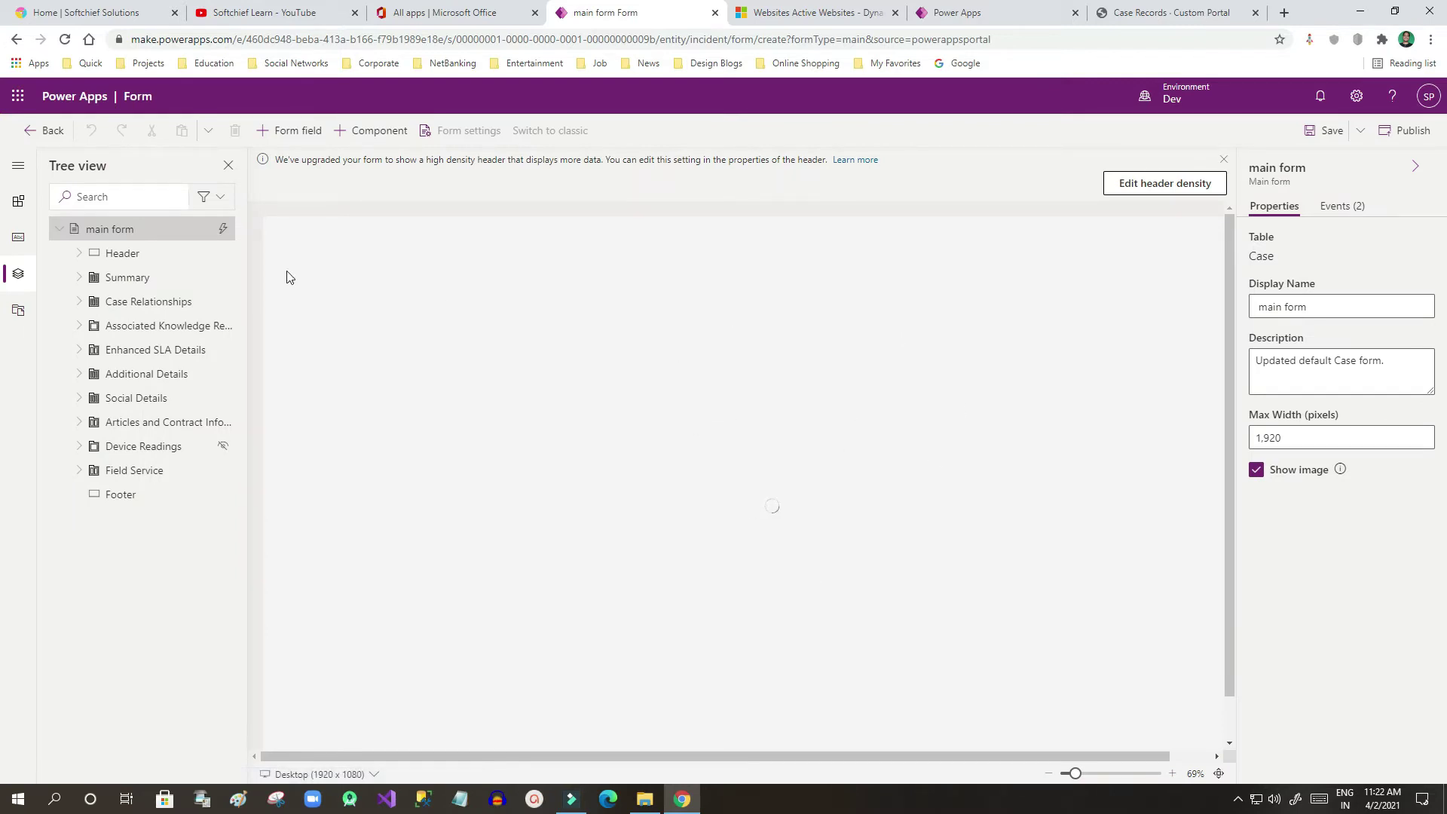
Display the form designer's table columns and set their filter to All
click(18, 202)
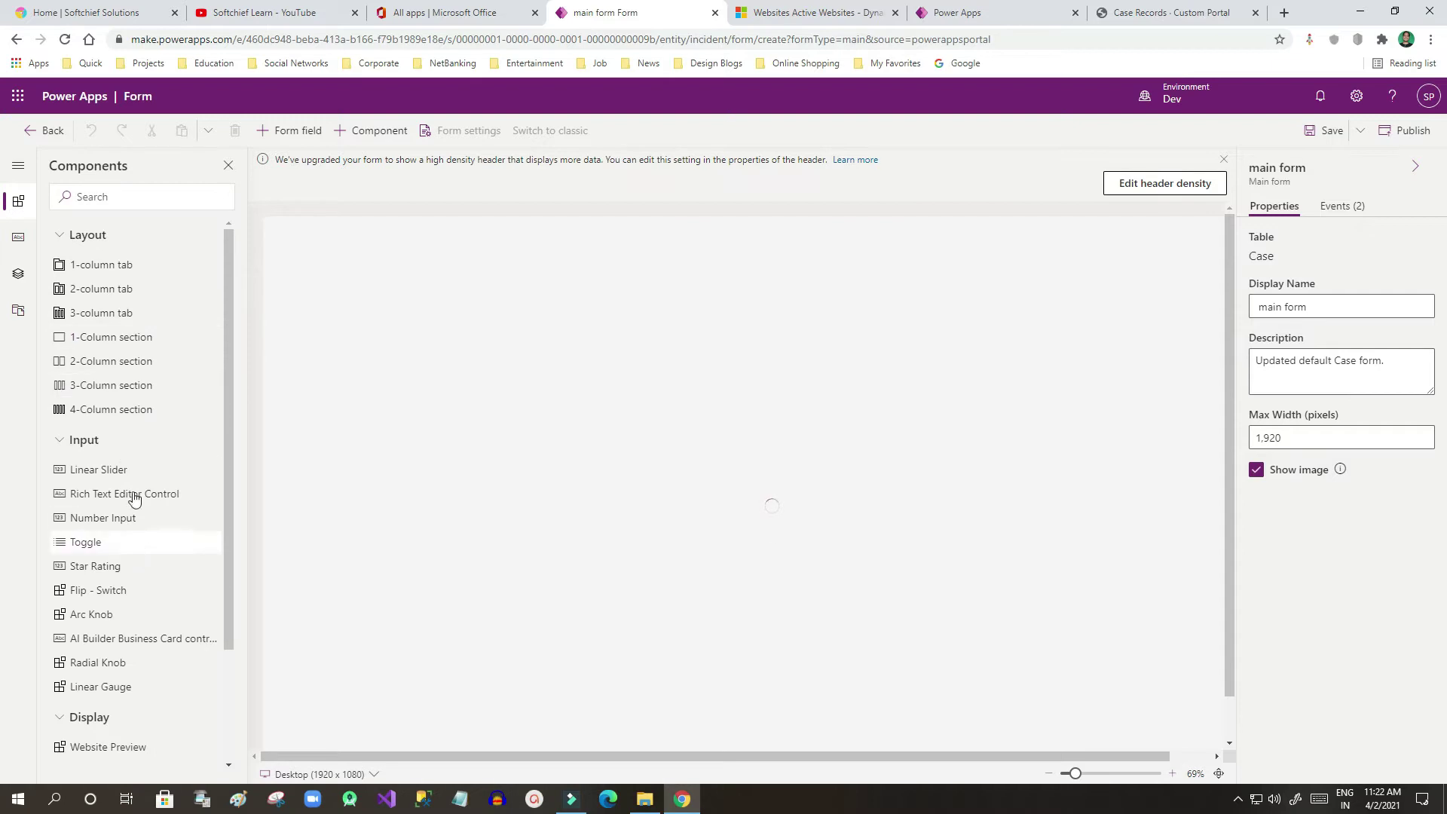
click(18, 238)
scroll(87, 520, down, 5)
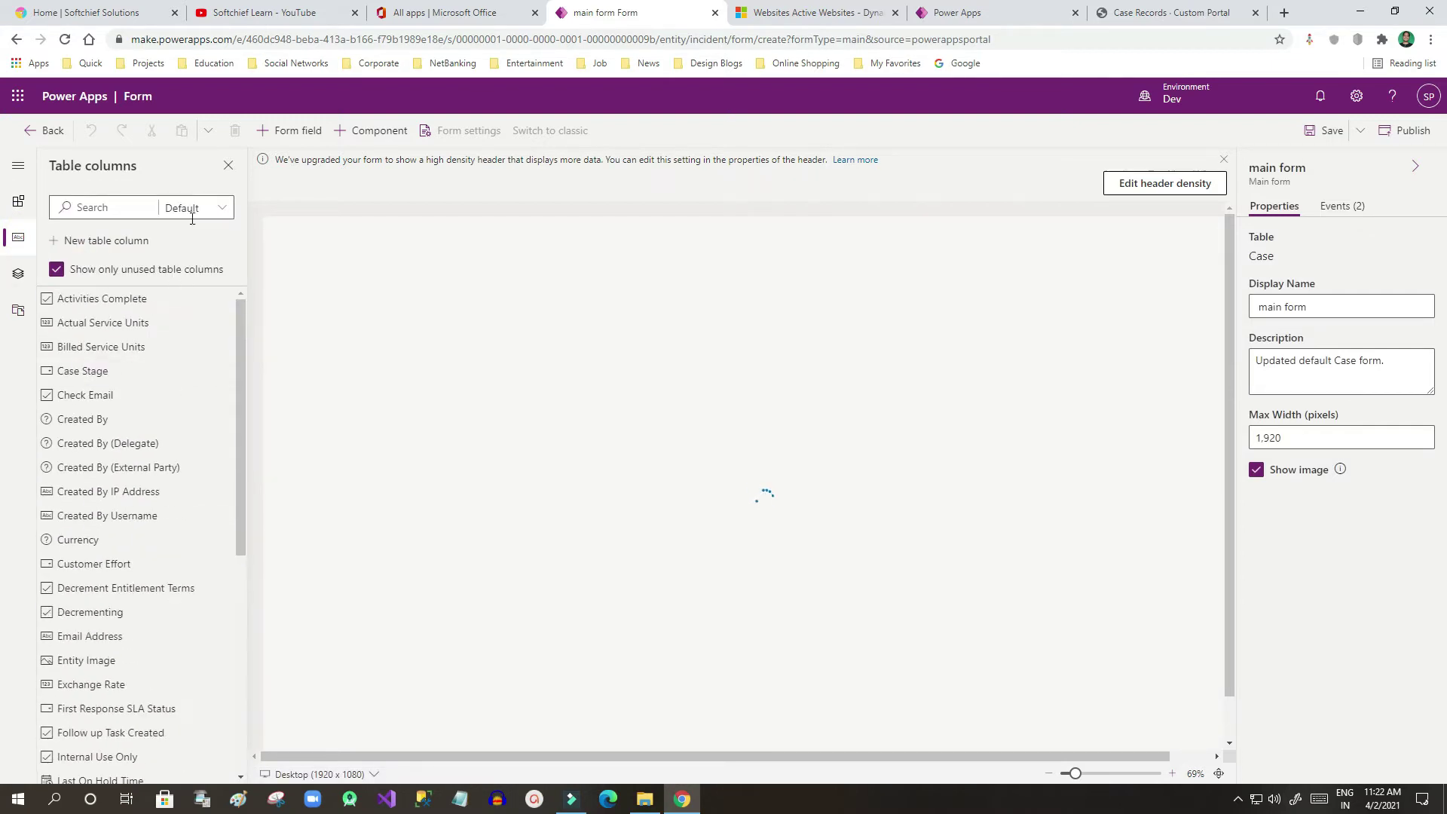
click(188, 207)
click(172, 260)
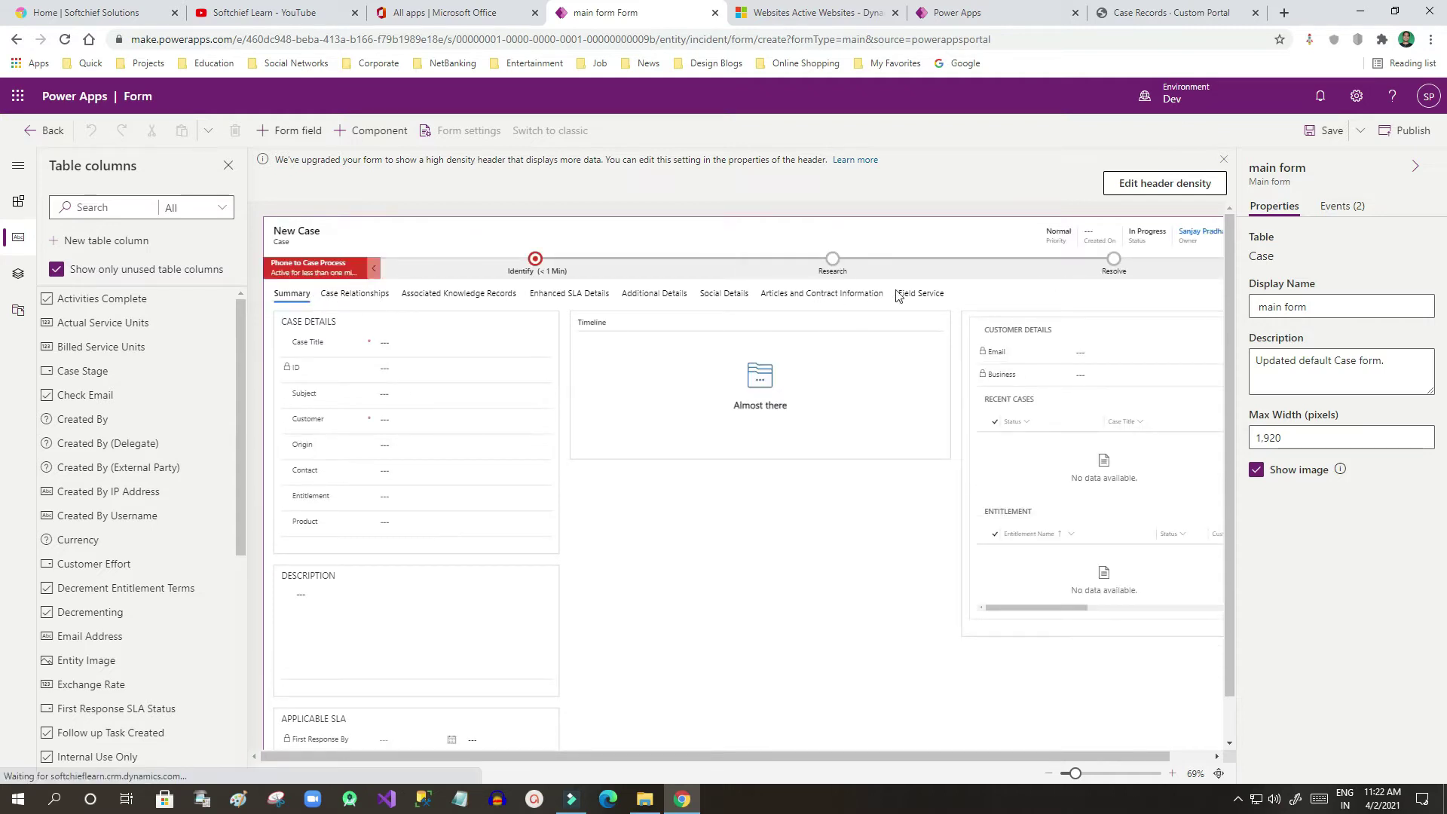
Try to delete the Articles and Contract Information tab from the new case form
click(921, 296)
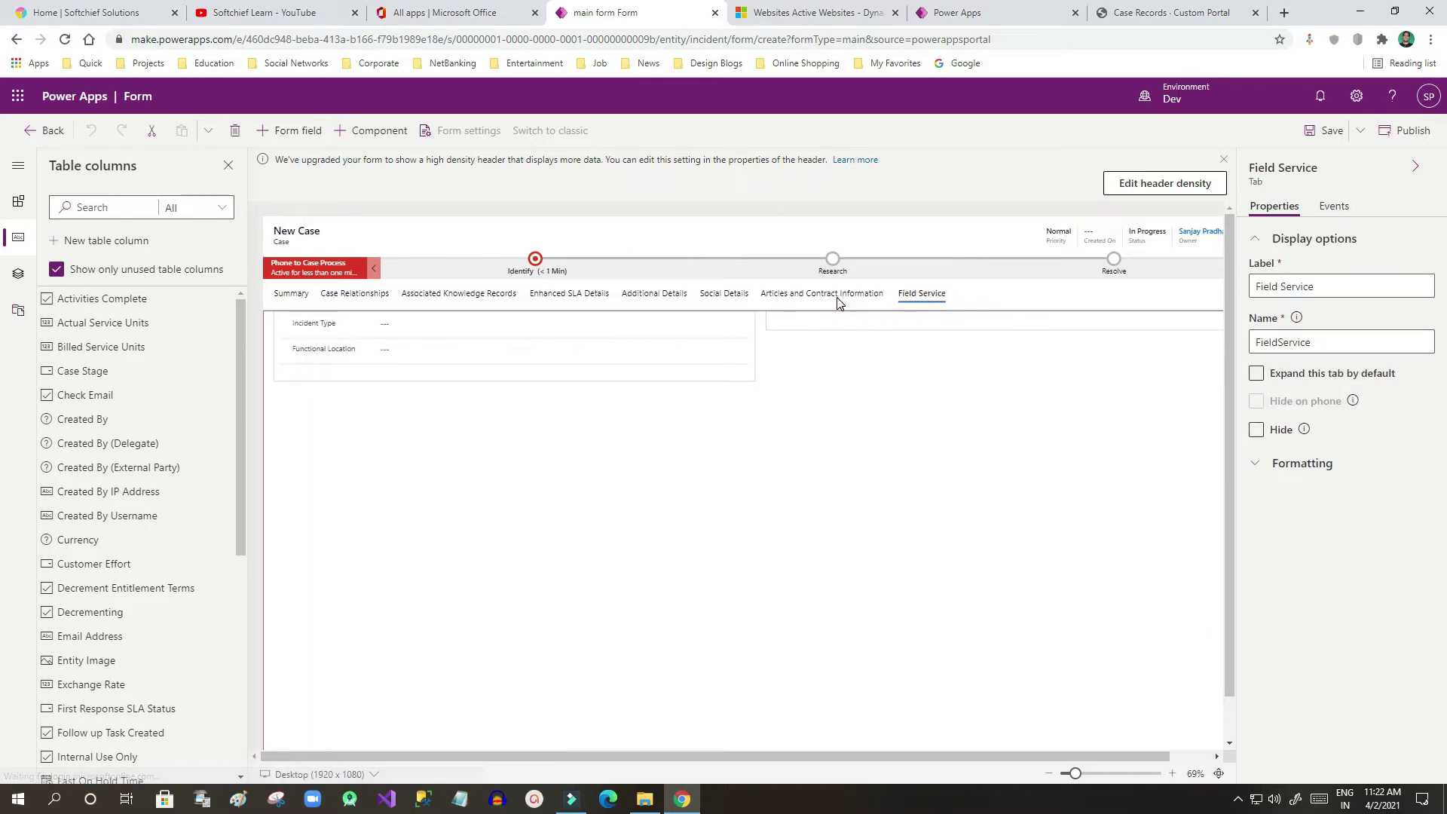
right_click(904, 298)
click(829, 296)
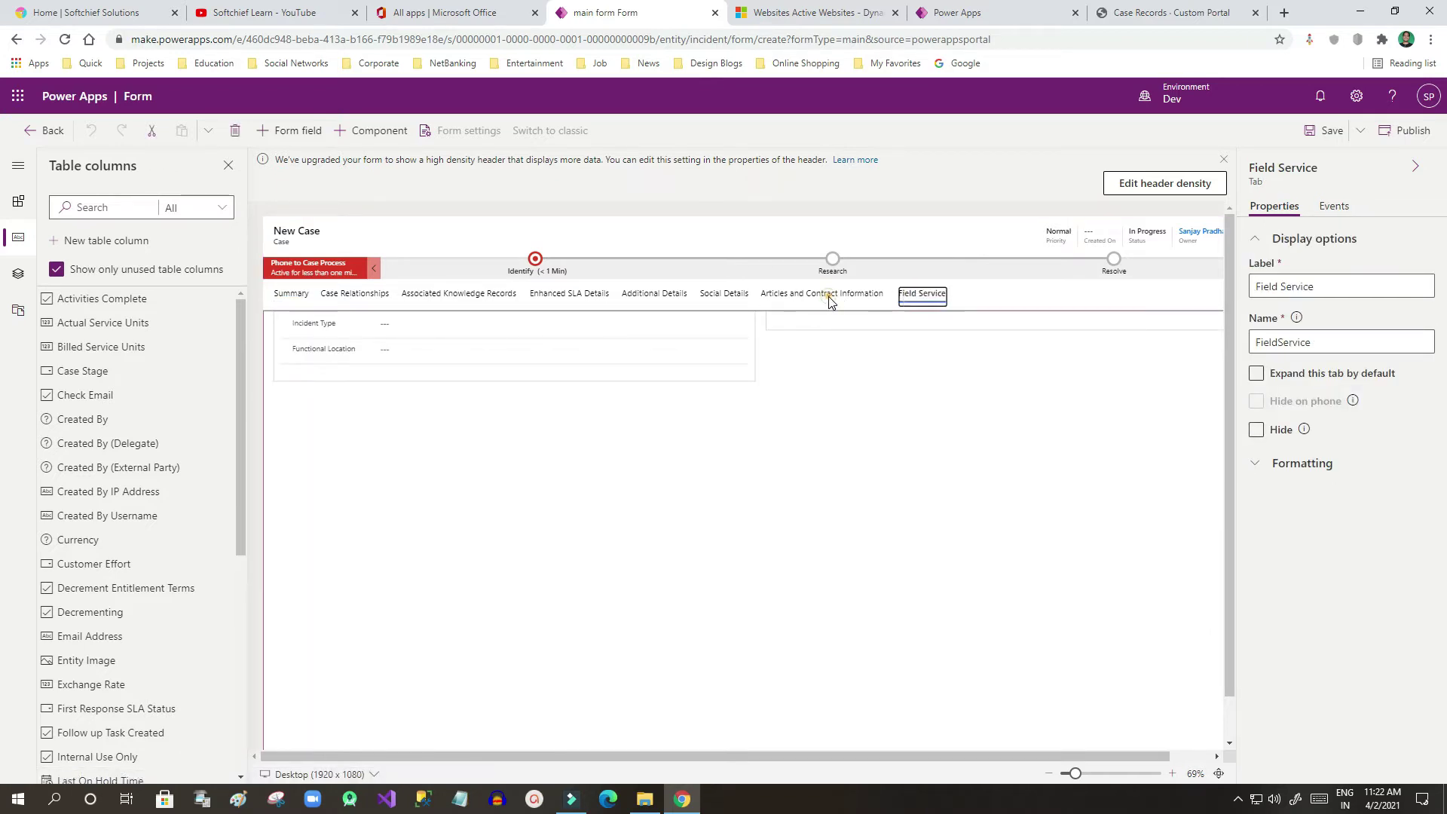
click(829, 296)
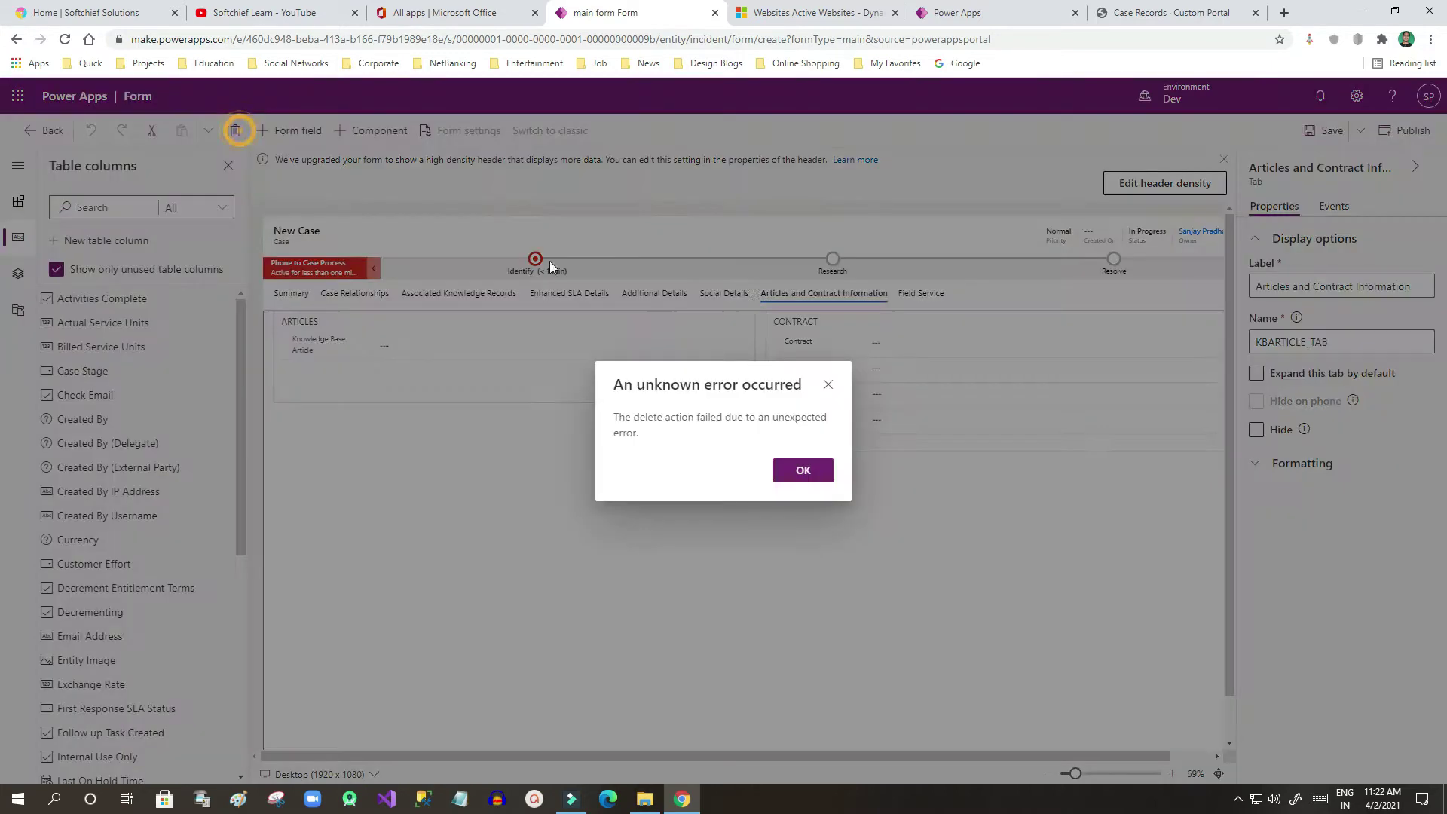
click(802, 474)
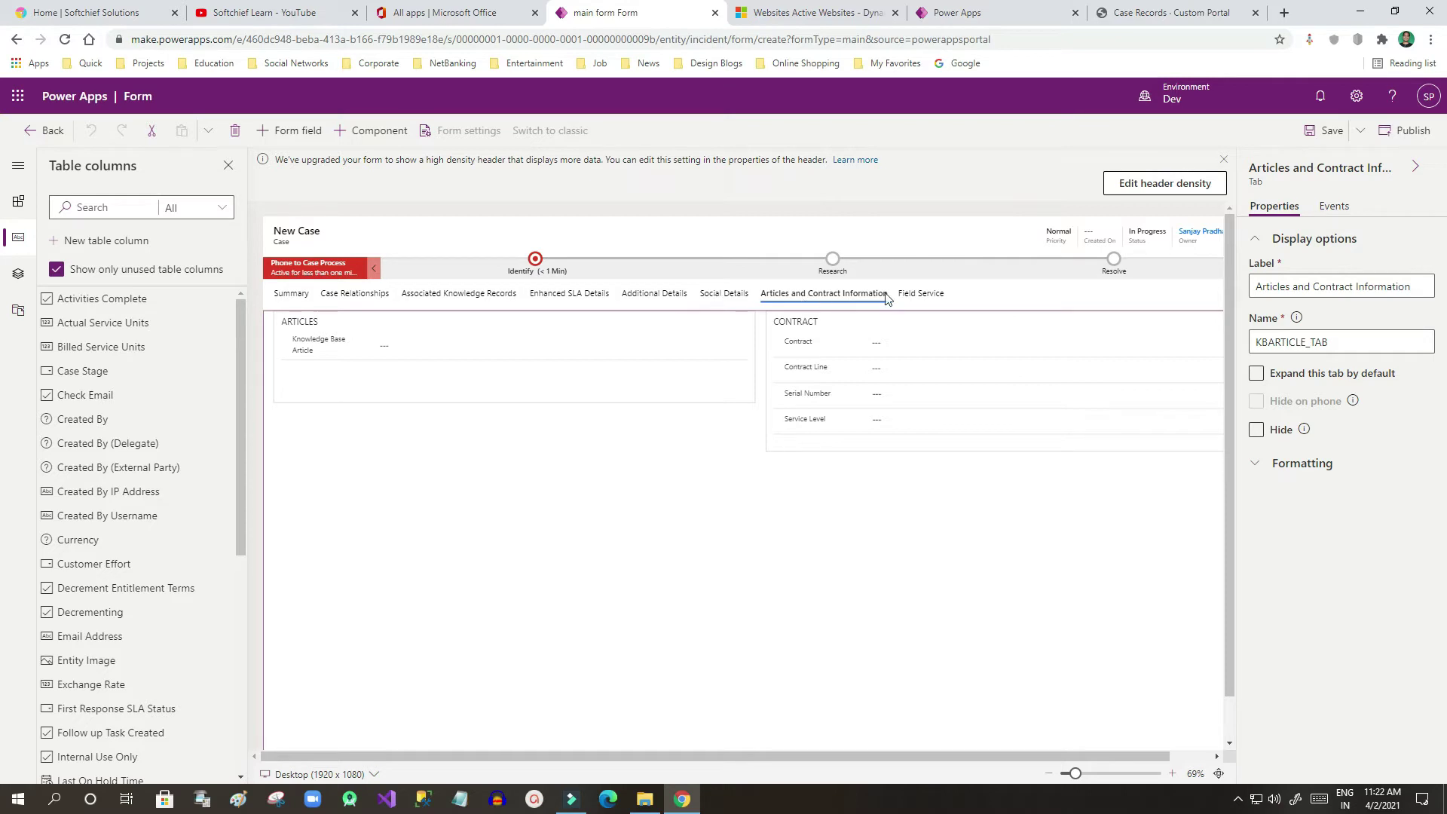
Delete the Field Service tab from the case form
click(921, 294)
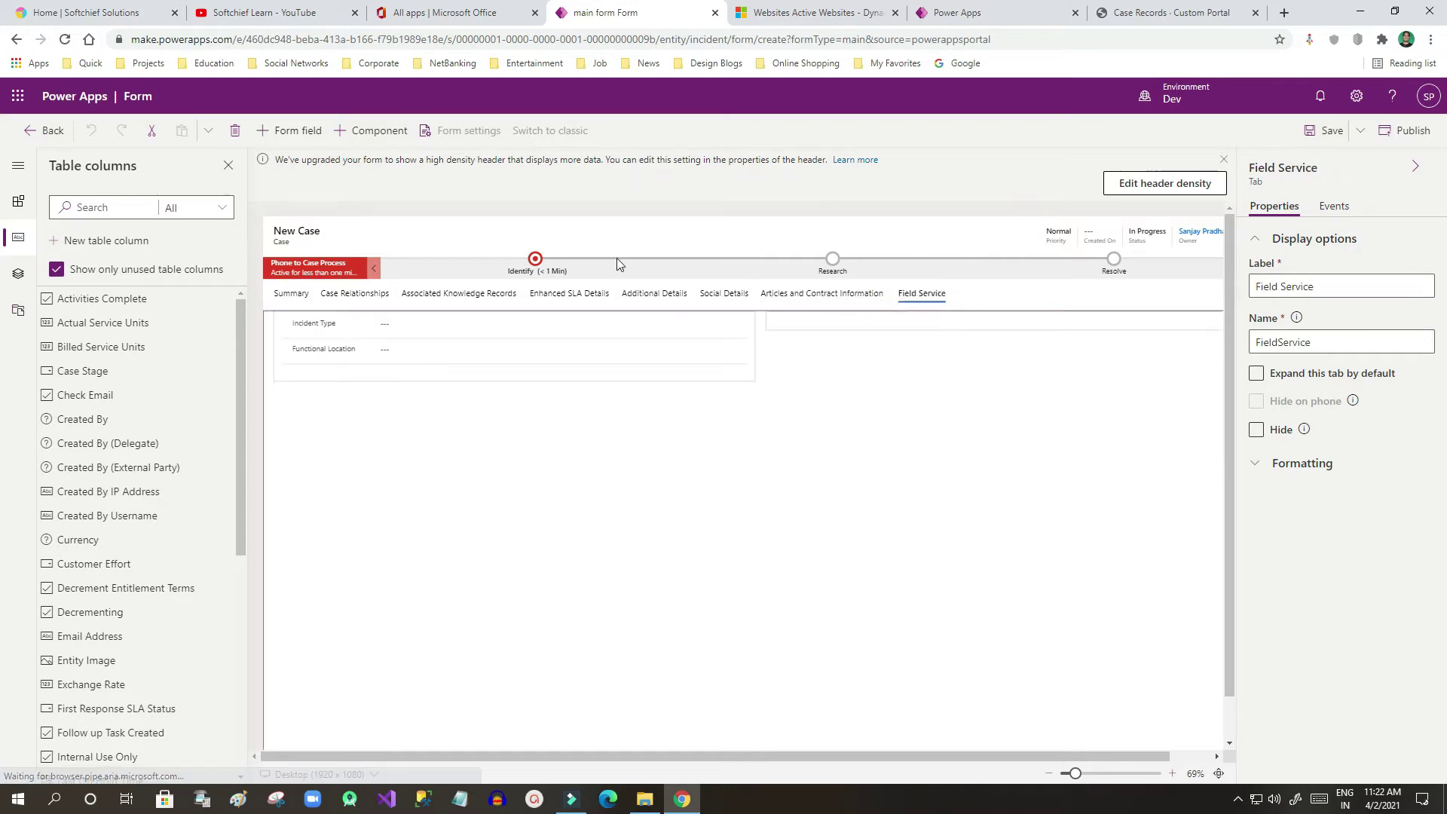
click(235, 130)
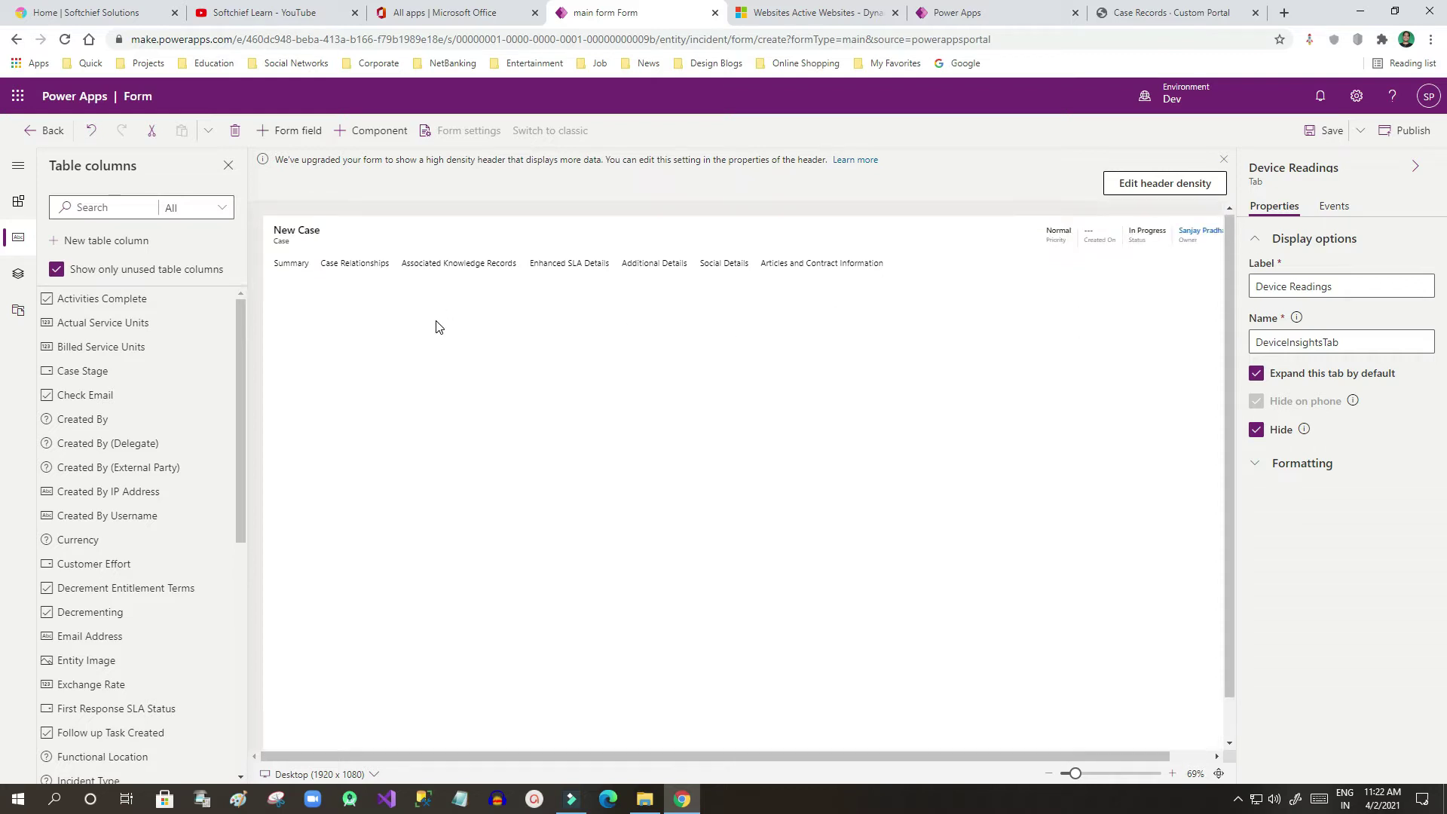
Try again to delete the Articles and Contract Information tab
click(829, 264)
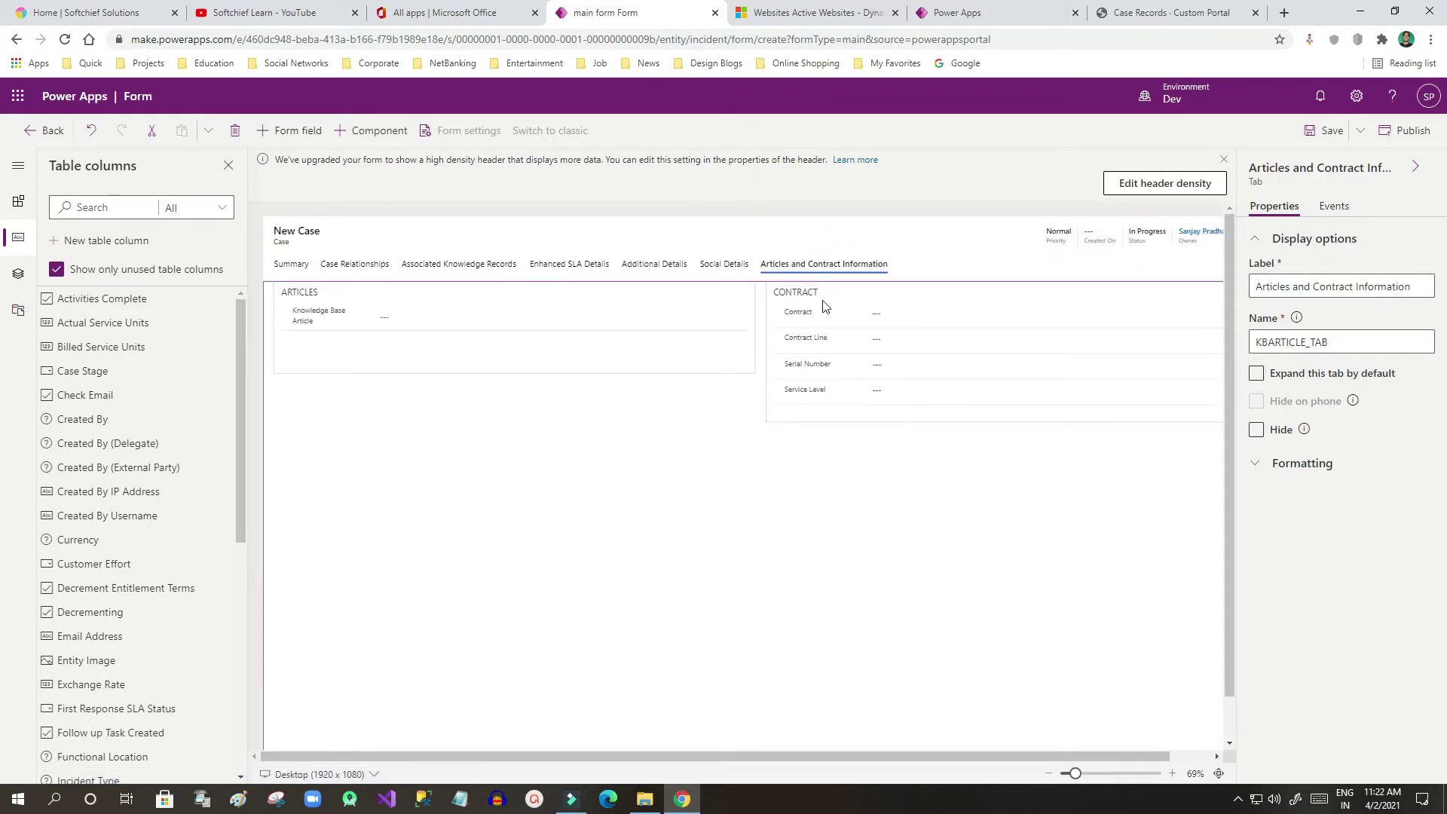
click(235, 131)
click(808, 470)
Delete the Social Details, Additional Details and Enhanced SLA Details tabs from the case form
click(724, 265)
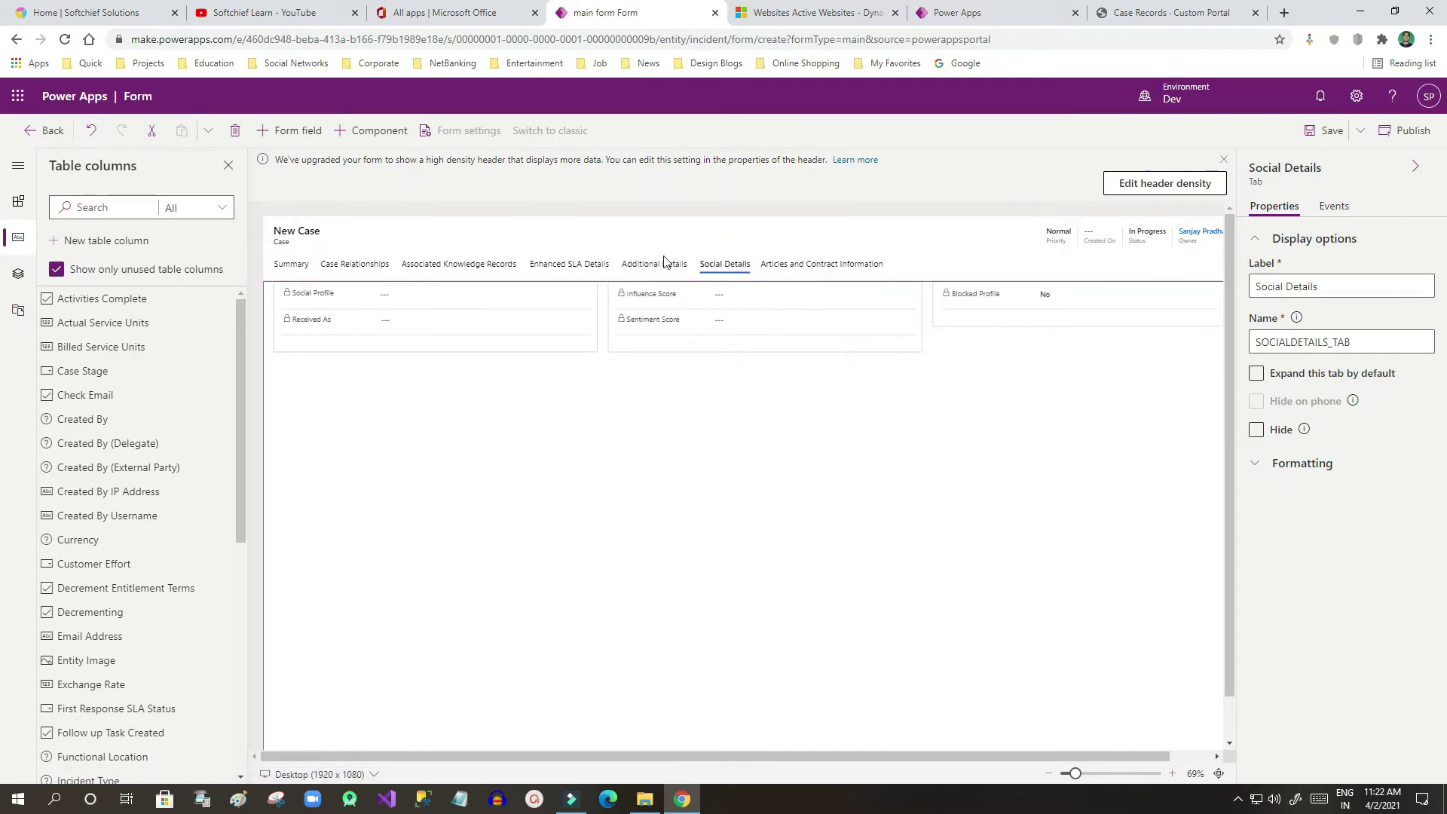
click(235, 132)
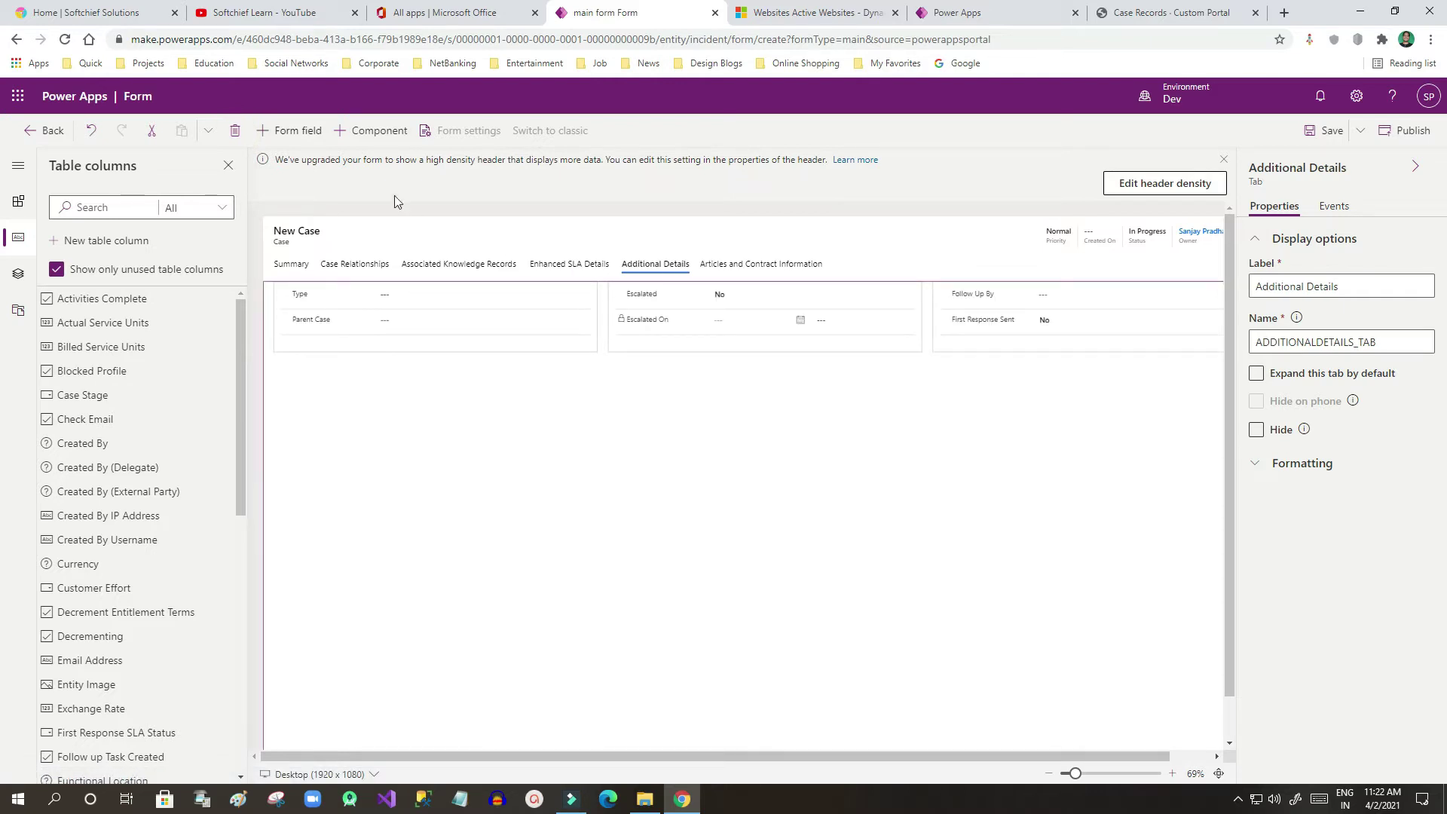
click(235, 132)
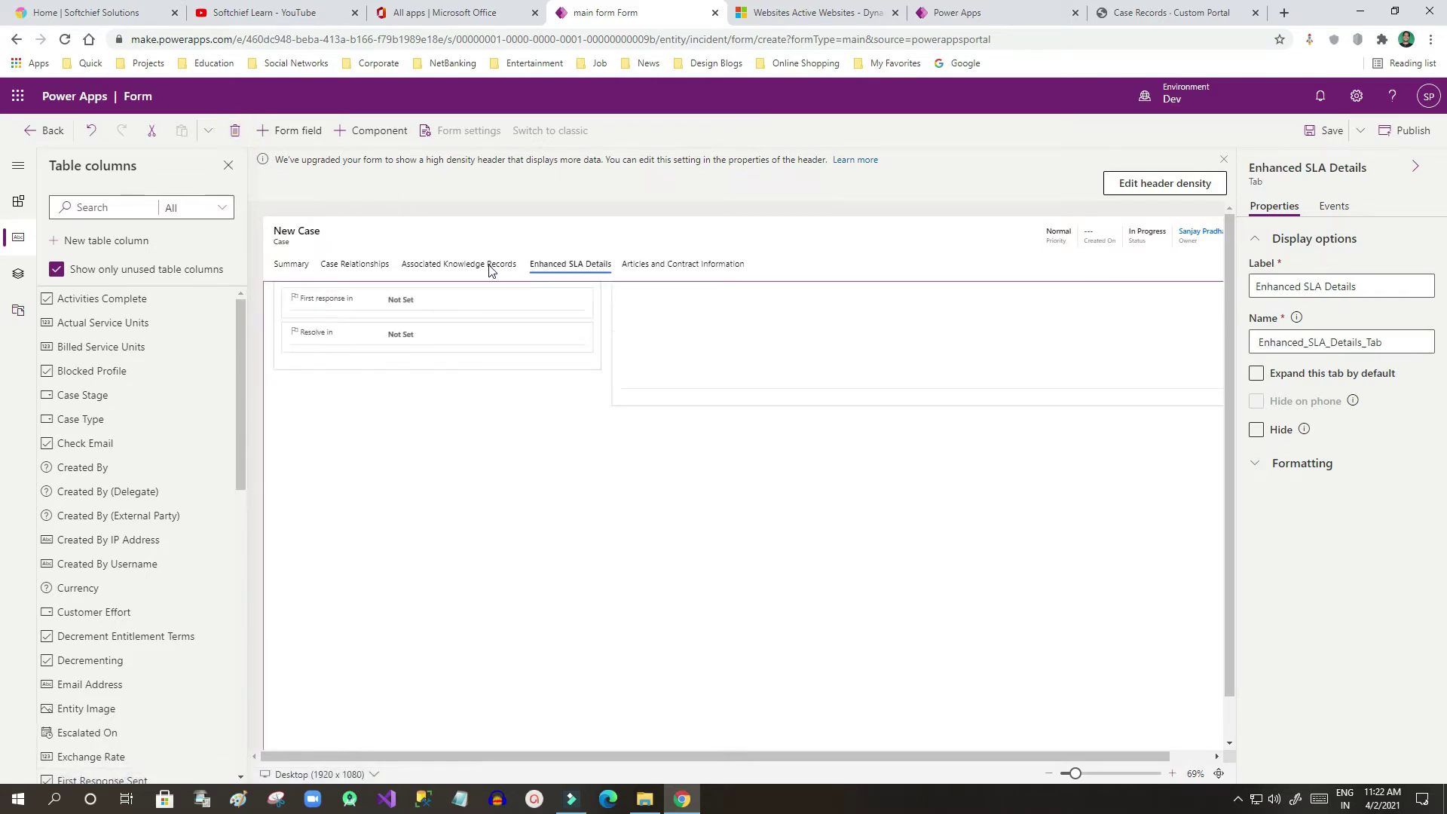
click(236, 131)
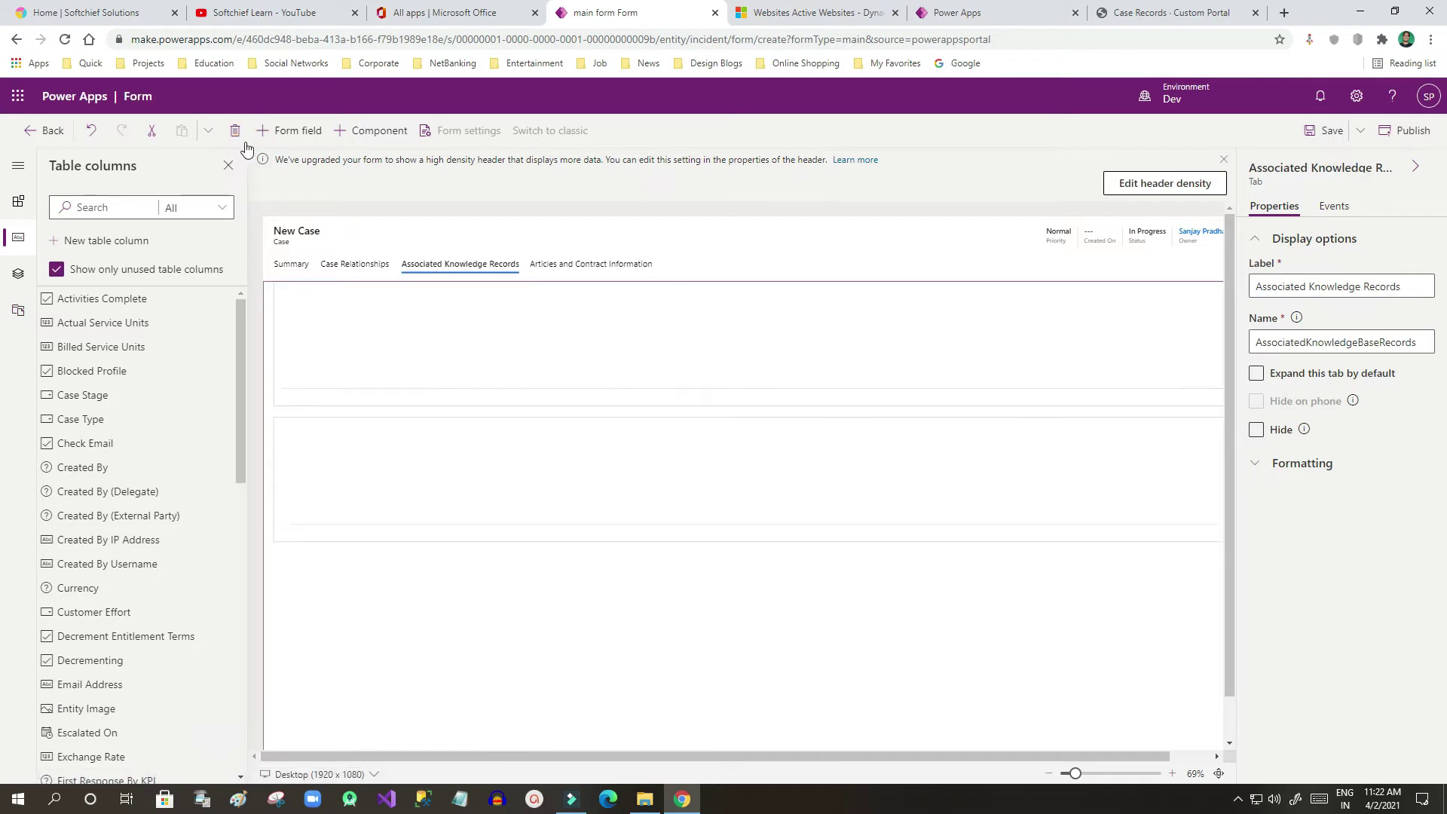
Delete the Associated Knowledge Records tab from the form and try to delete the Case Relationships tab
click(235, 131)
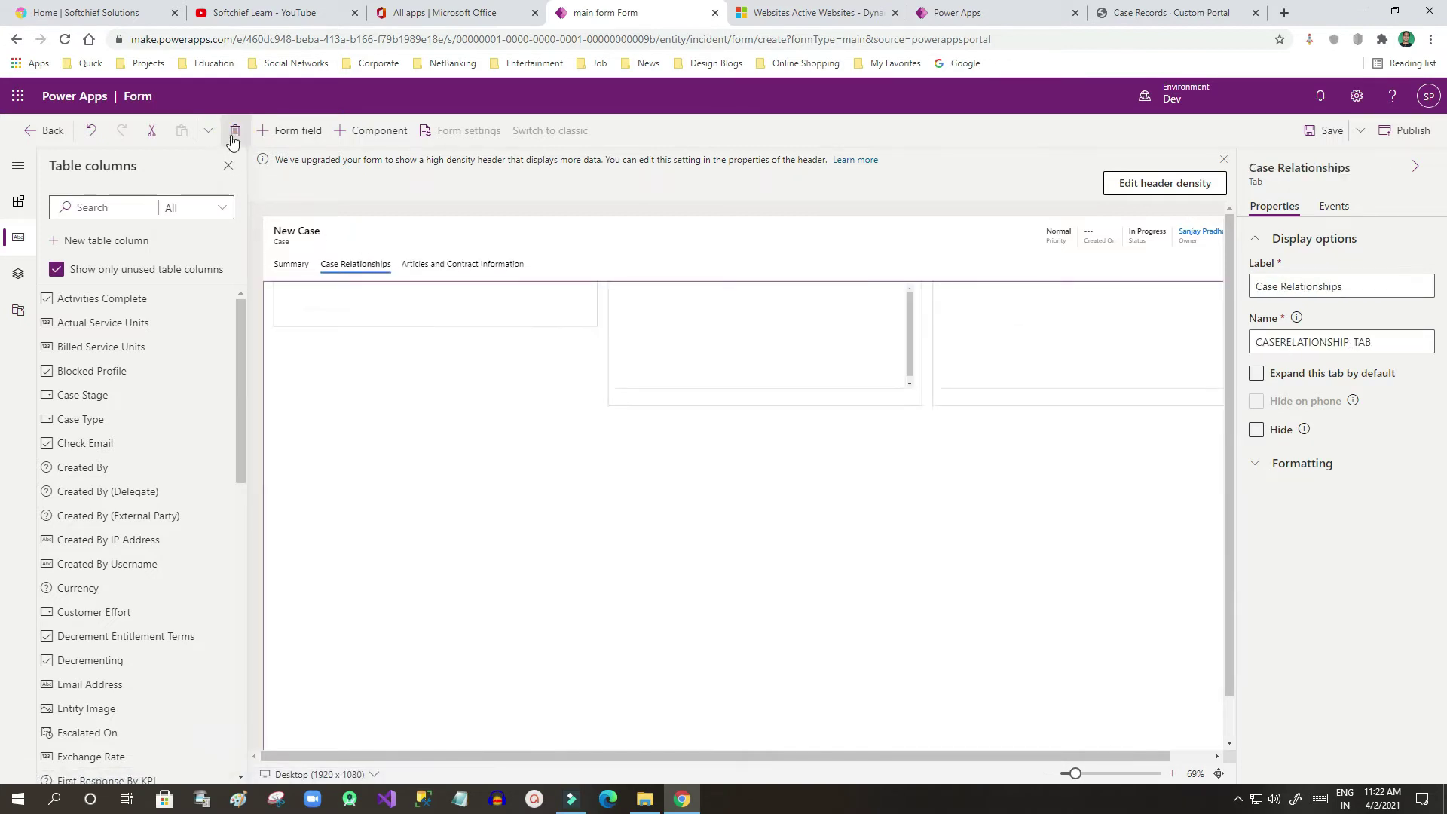
click(234, 134)
click(813, 477)
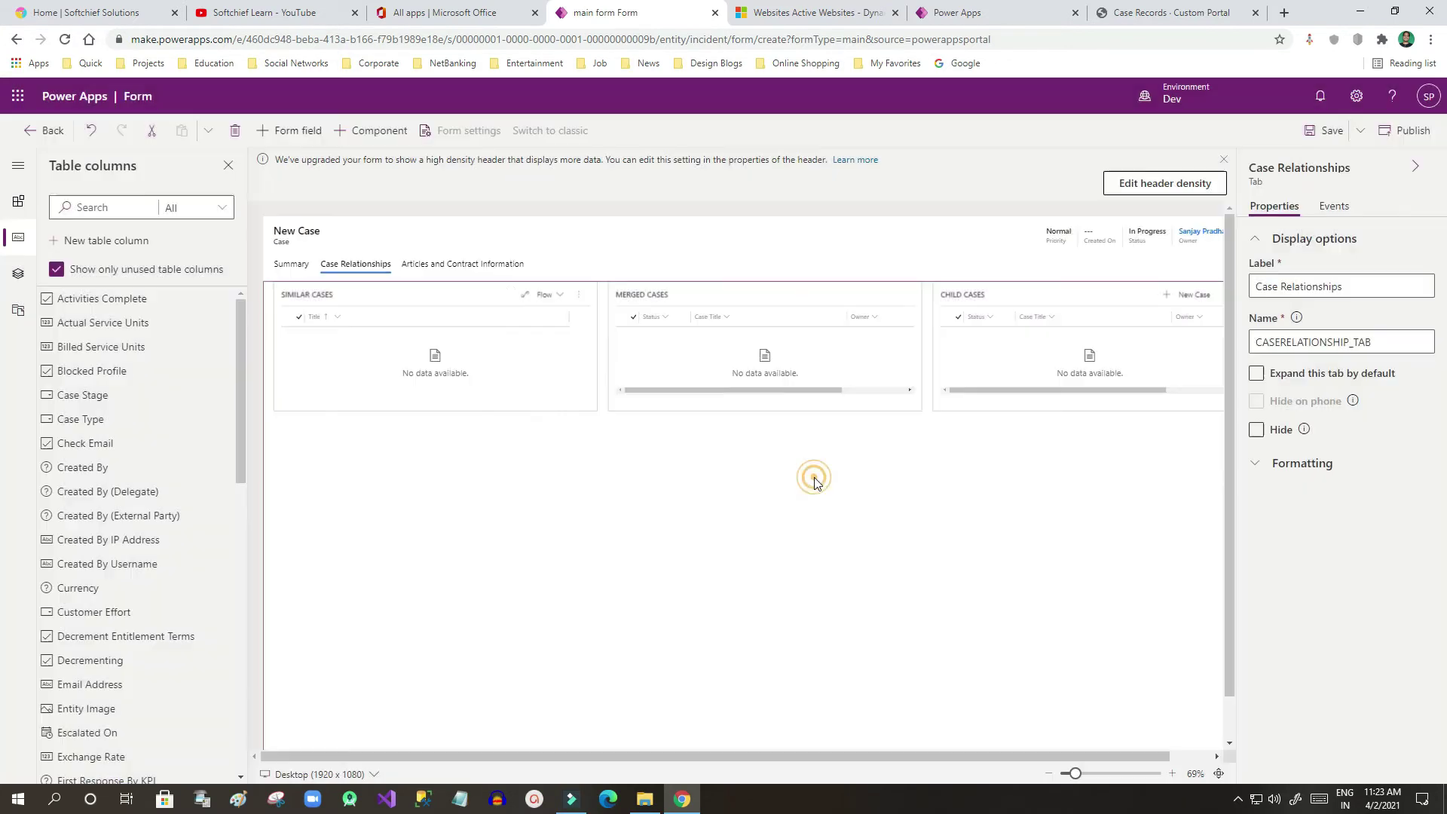
Try to delete the Articles and Contract Information tab from the form
click(467, 266)
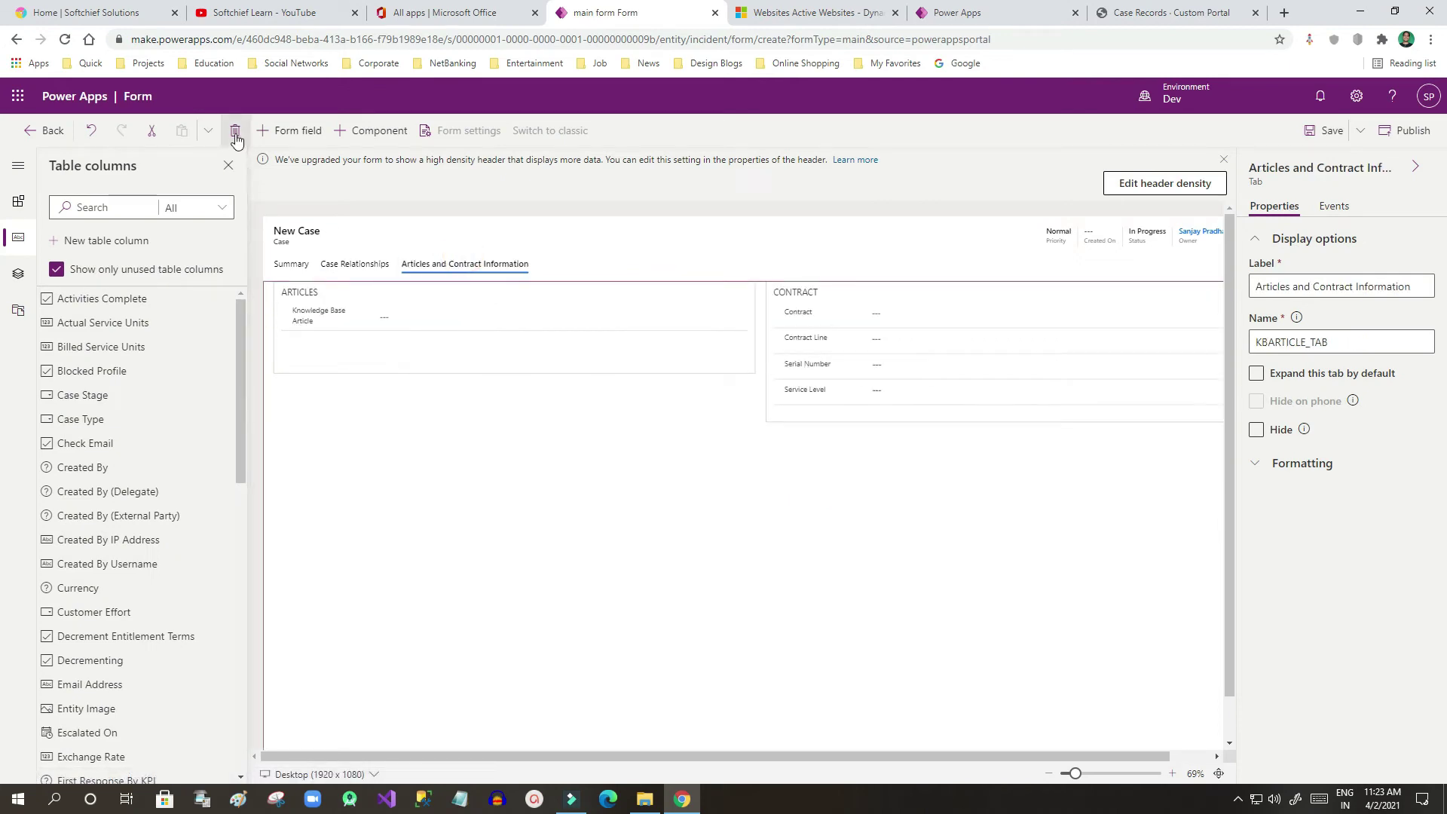
click(235, 134)
click(818, 473)
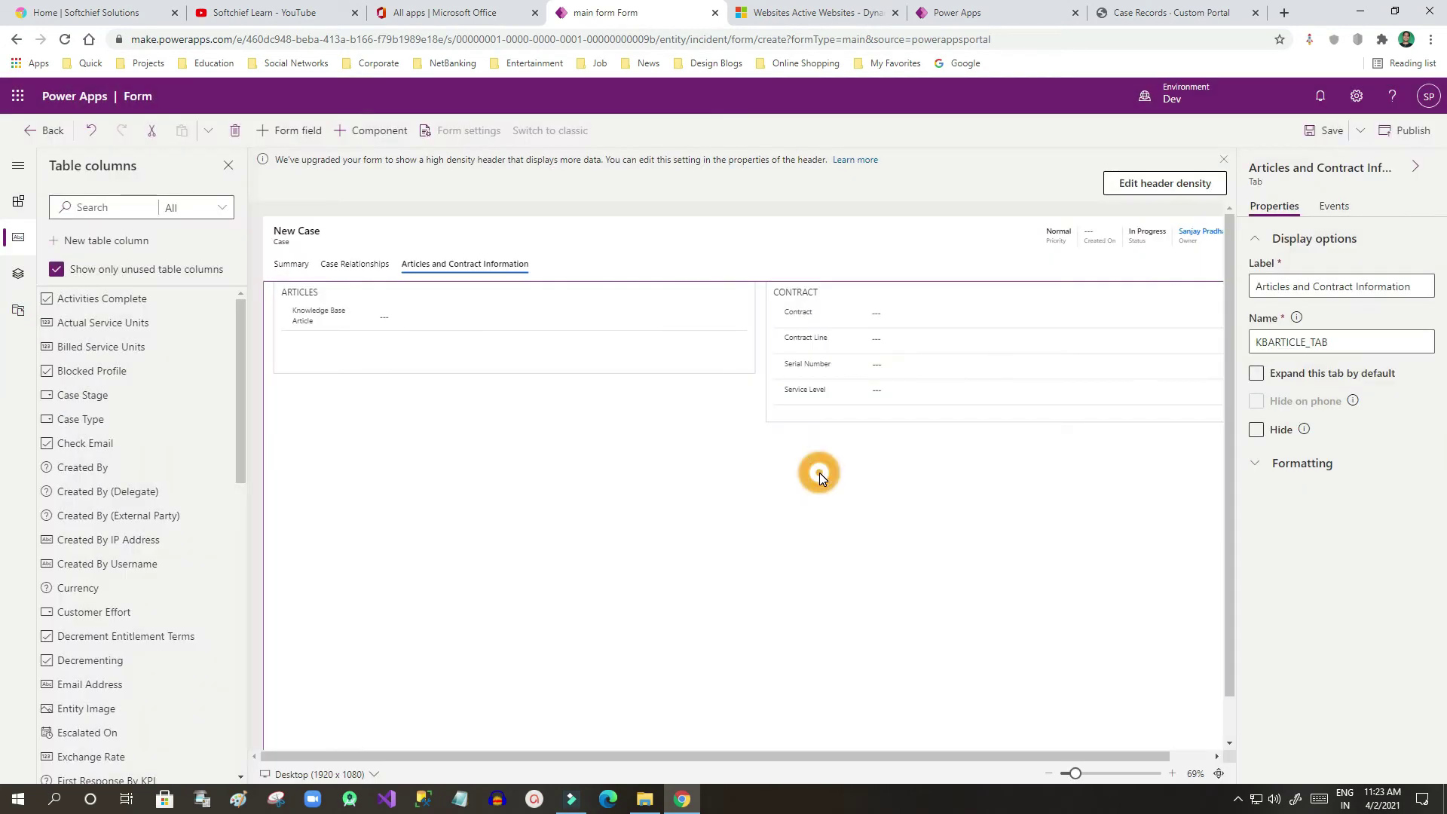
click(377, 266)
click(455, 264)
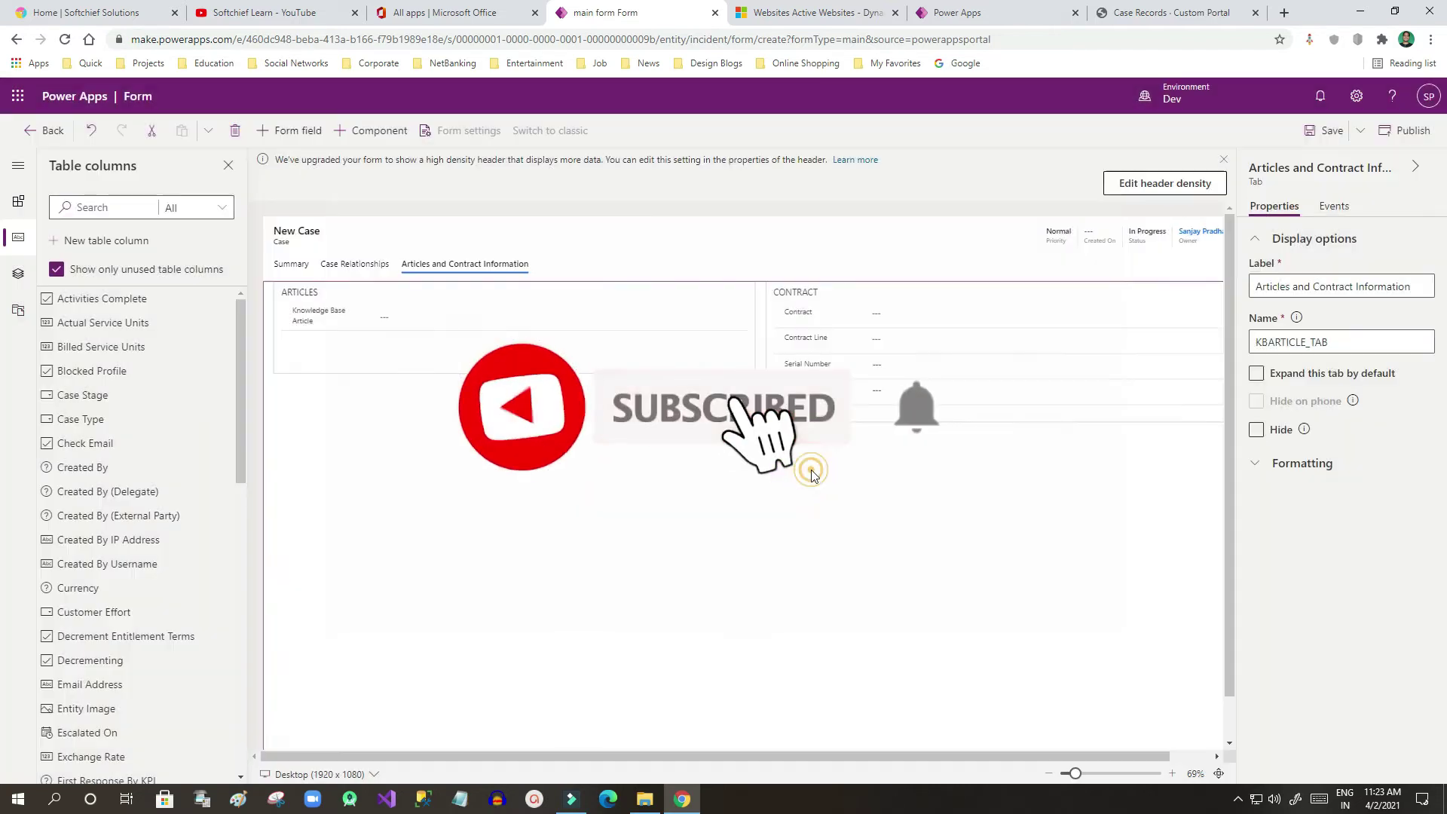
Delete the Timeline and the section that held it from the Summary tab
click(291, 264)
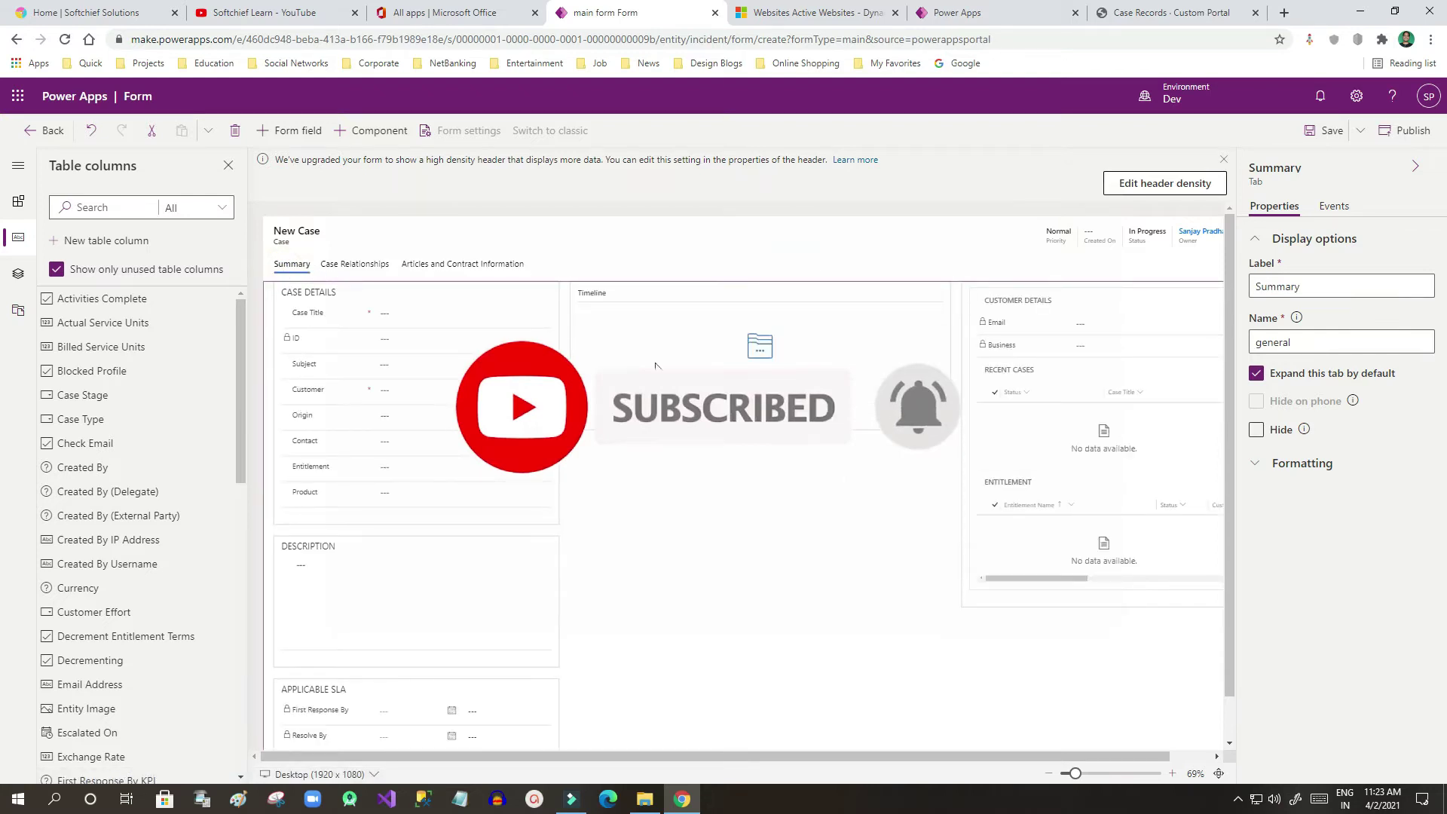
click(612, 312)
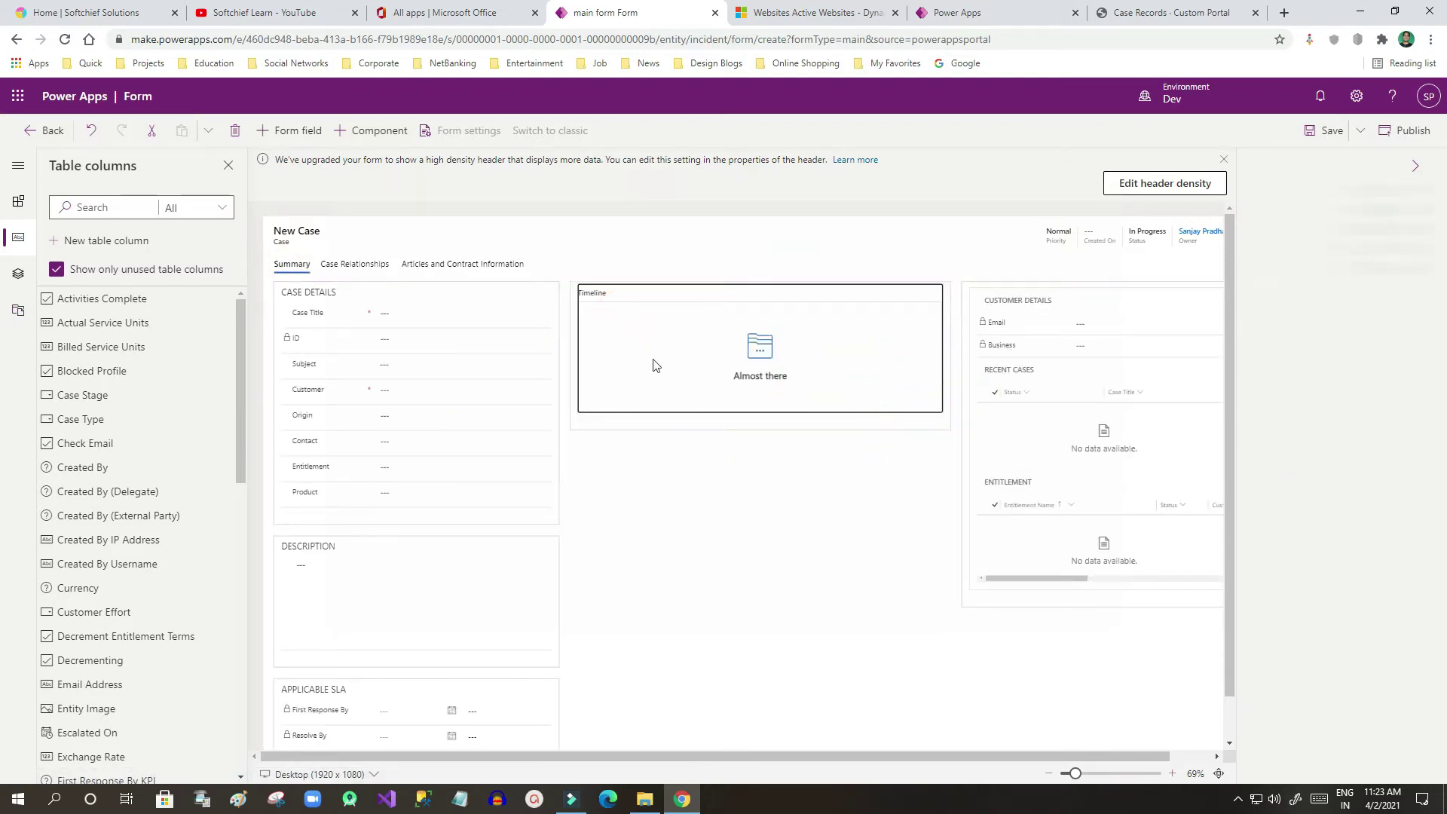
click(234, 131)
click(597, 293)
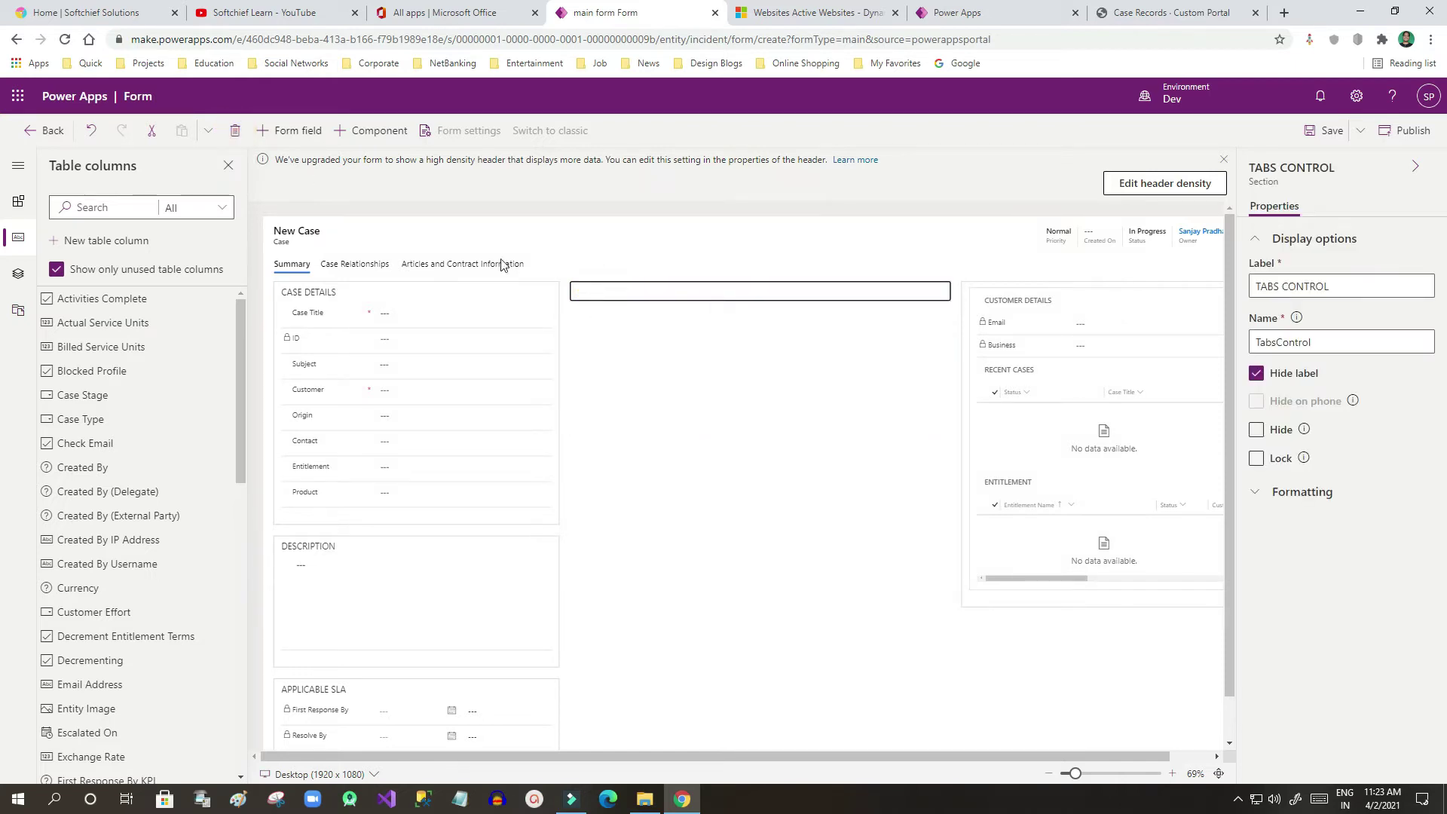
click(235, 133)
click(760, 339)
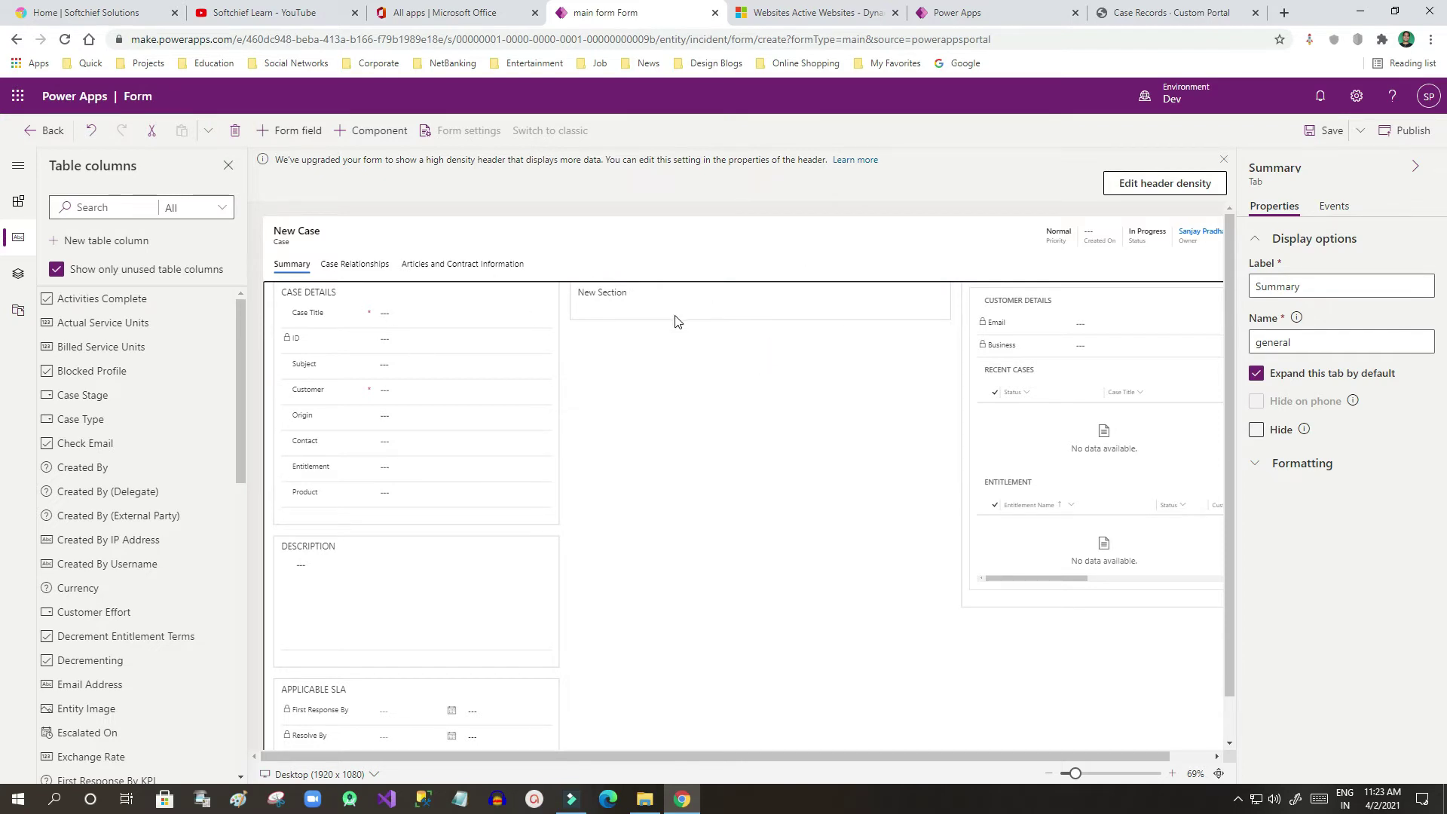
Add a 1-column tab to the form and move it ahead of the Summary tab
click(17, 202)
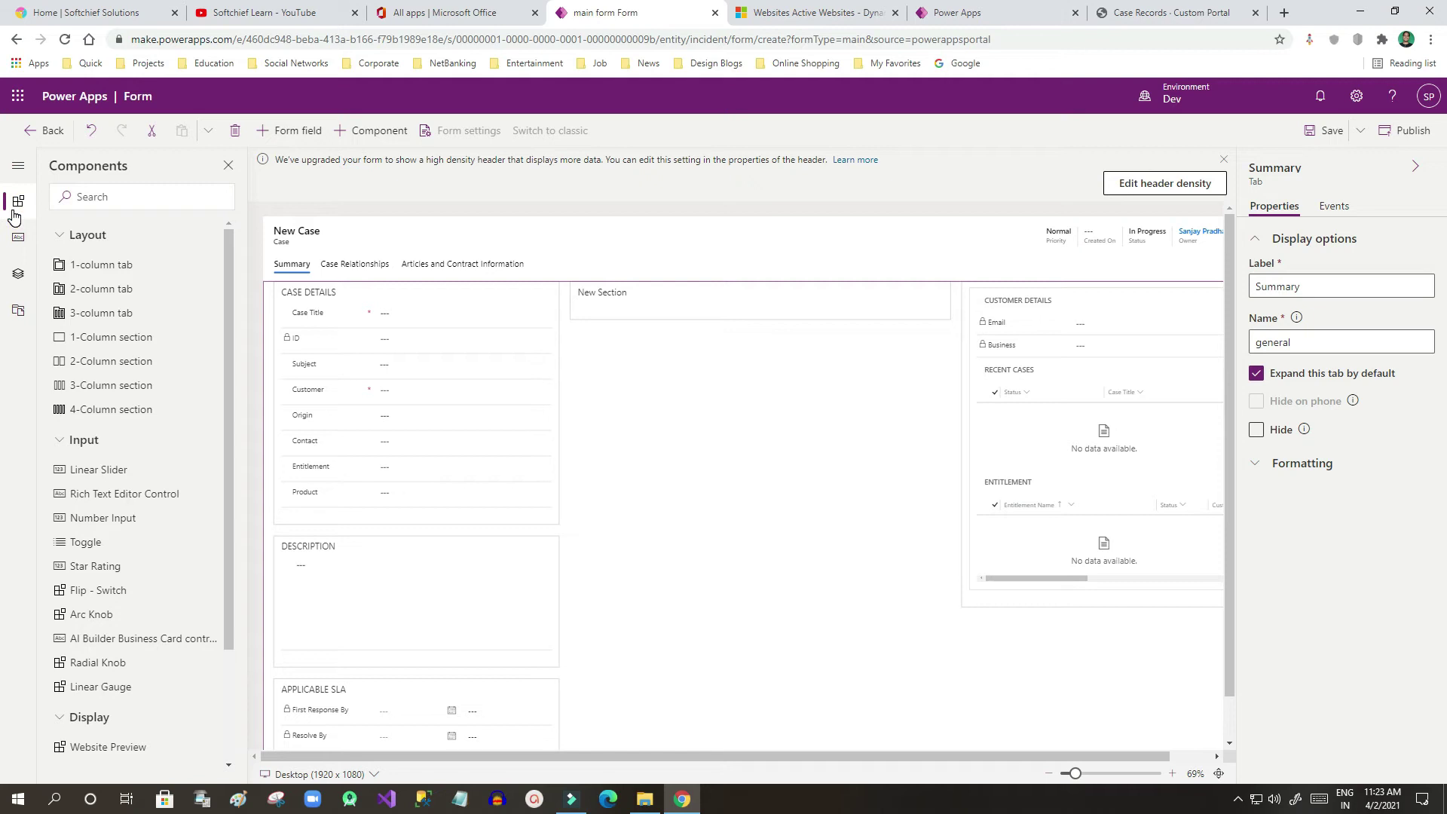
click(113, 270)
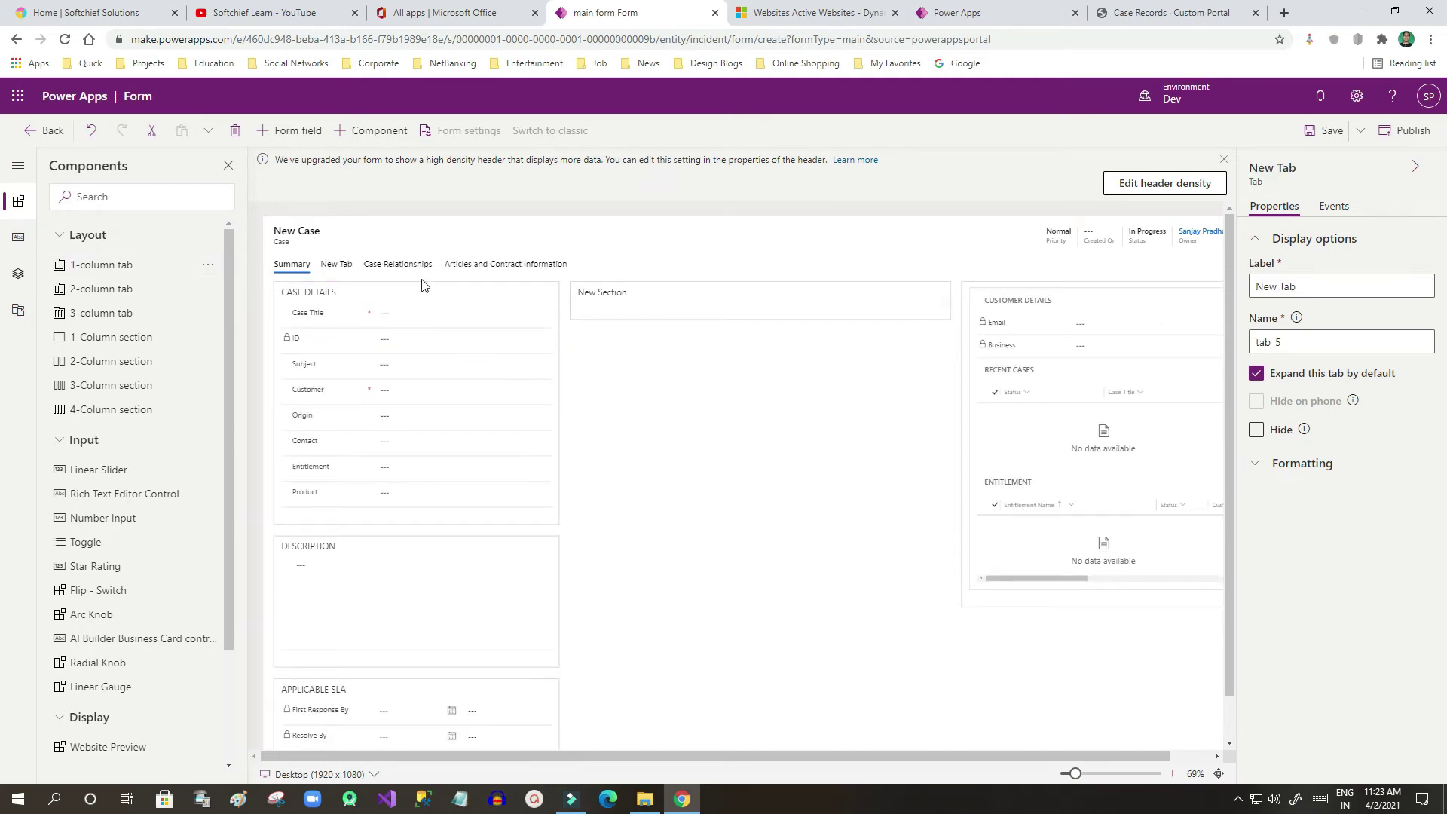
click(349, 266)
drag(343, 266, 290, 267)
click(294, 268)
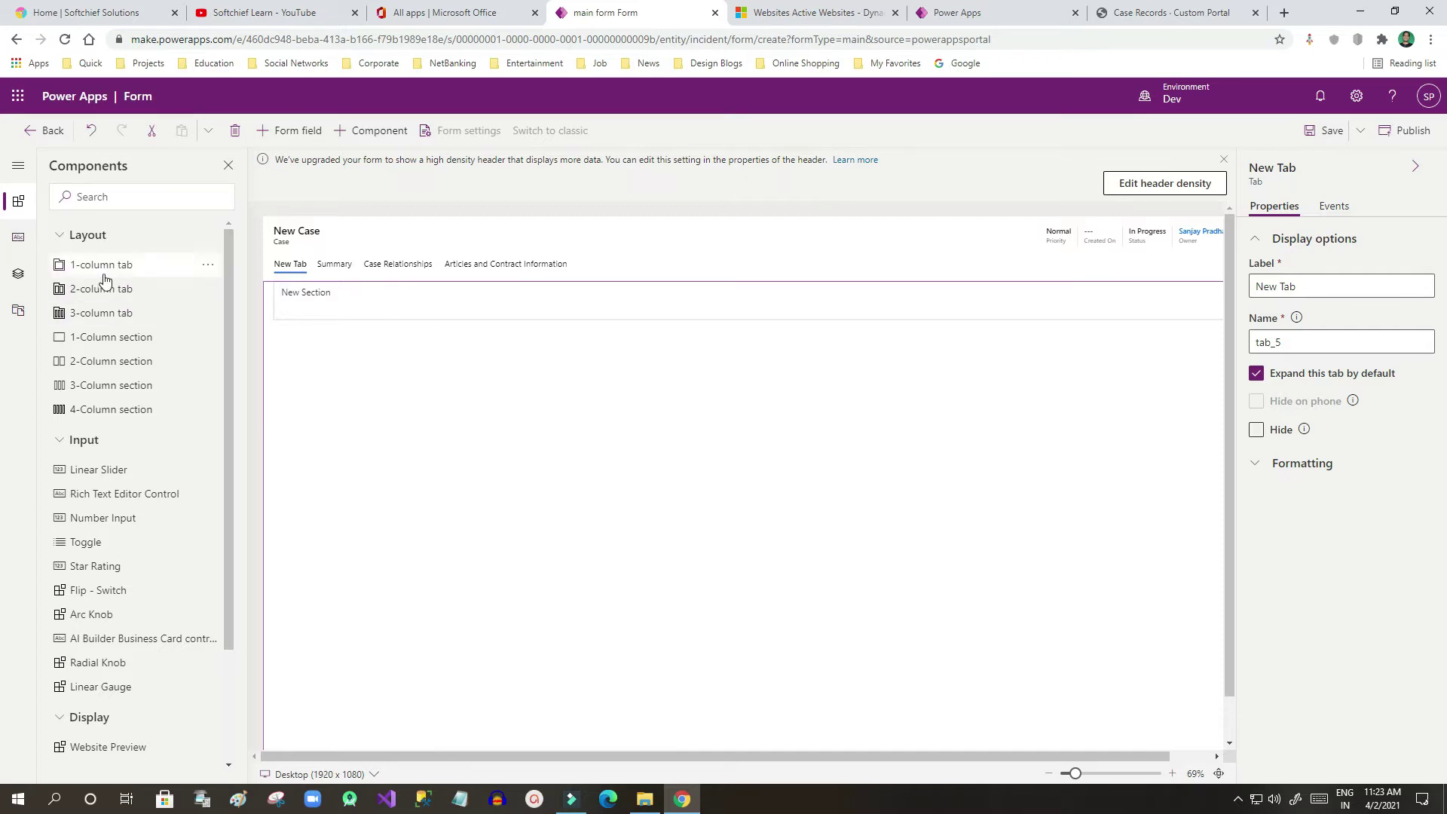
Hide the Summary, Case Relationships, and Articles and Contract Information tabs
click(331, 265)
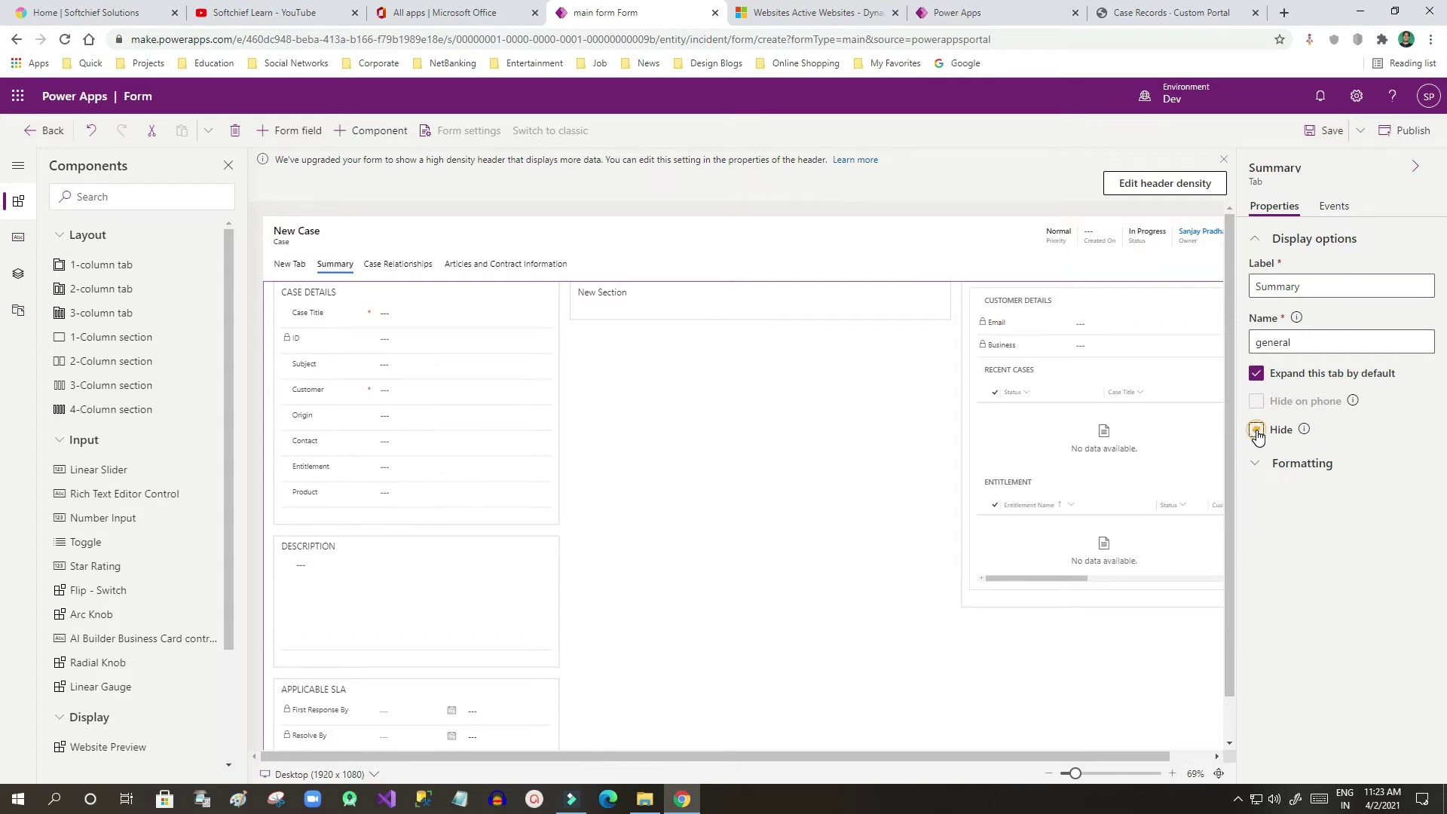
click(1256, 431)
click(357, 268)
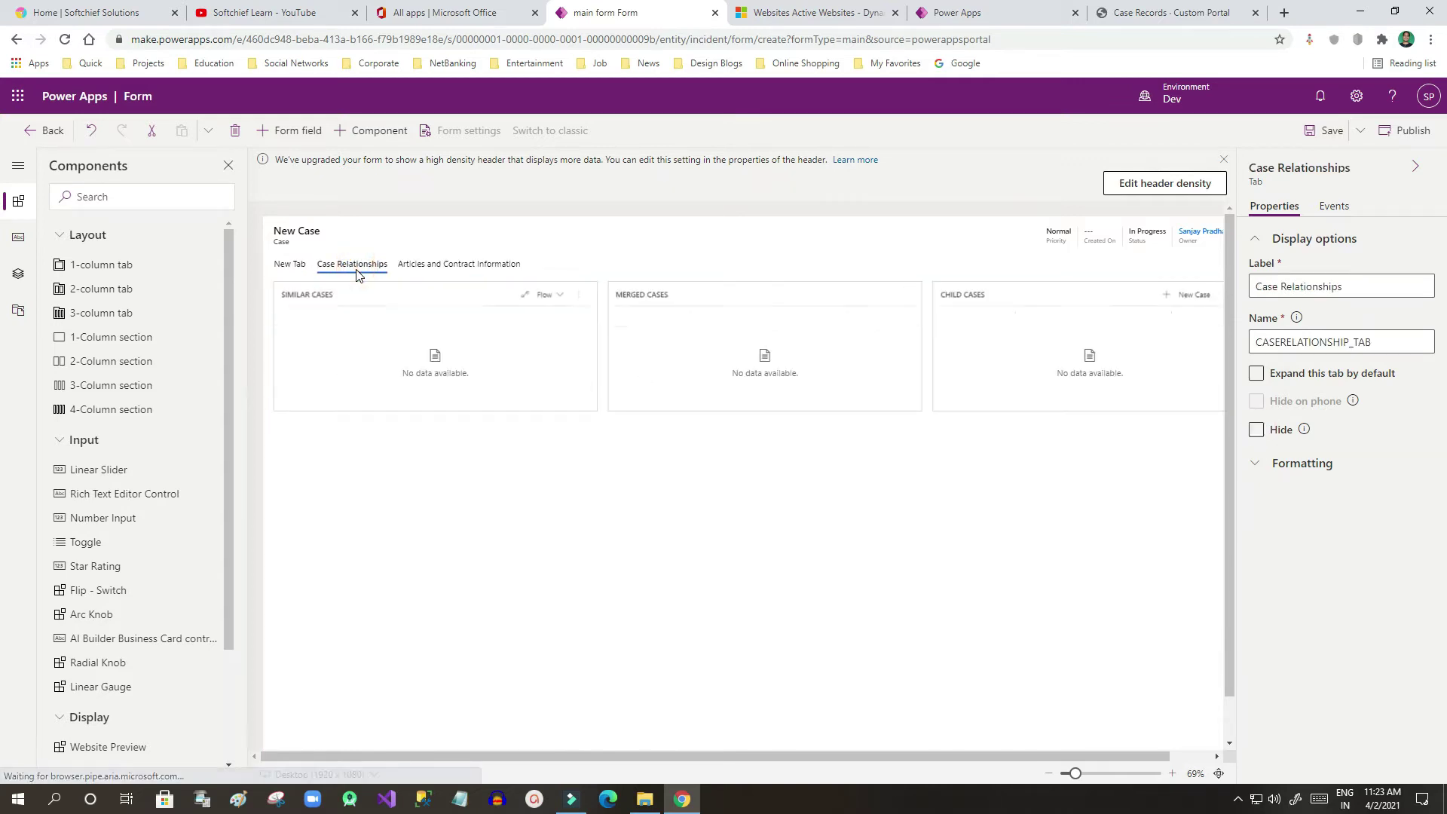
click(1266, 435)
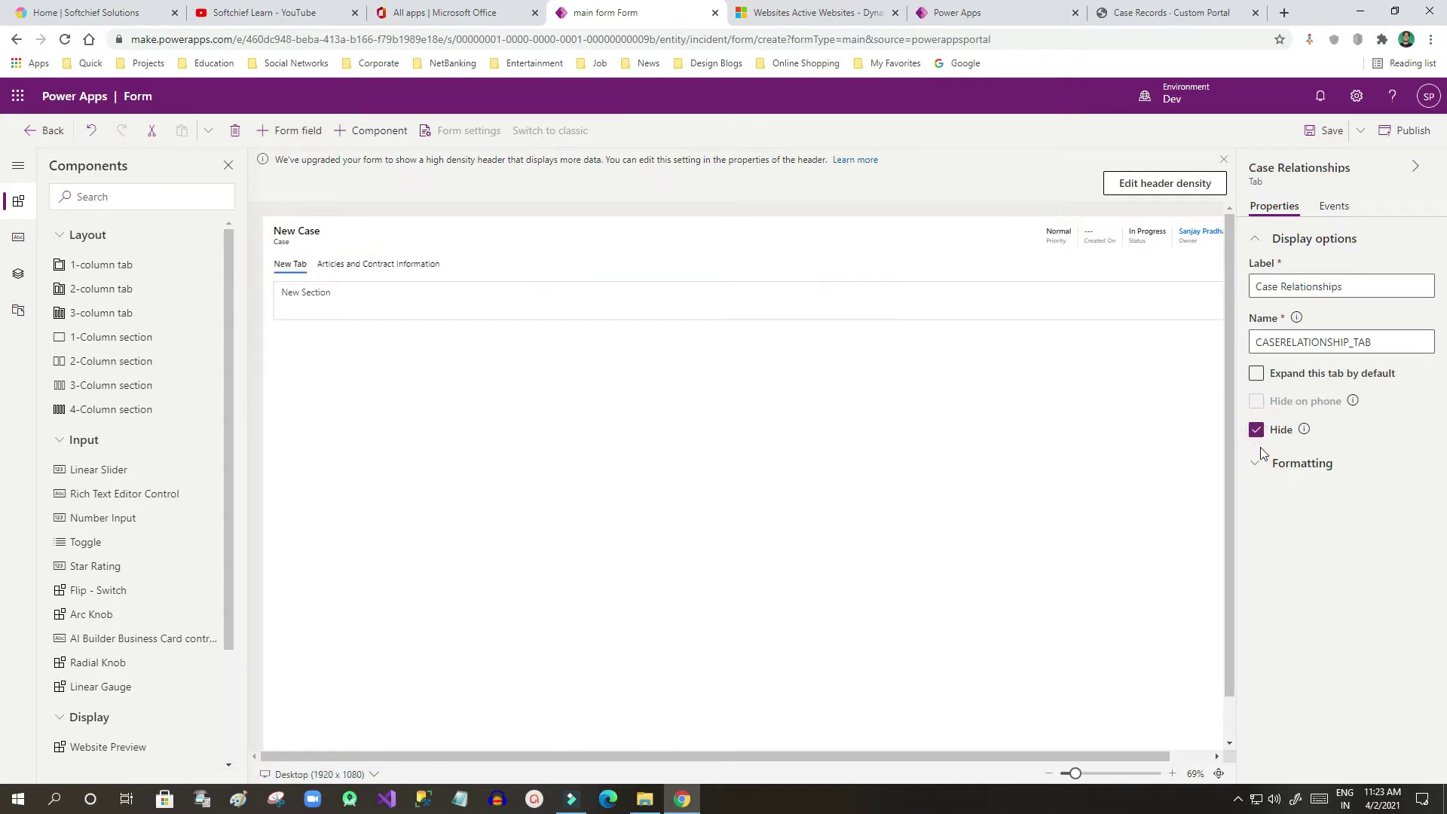
click(383, 267)
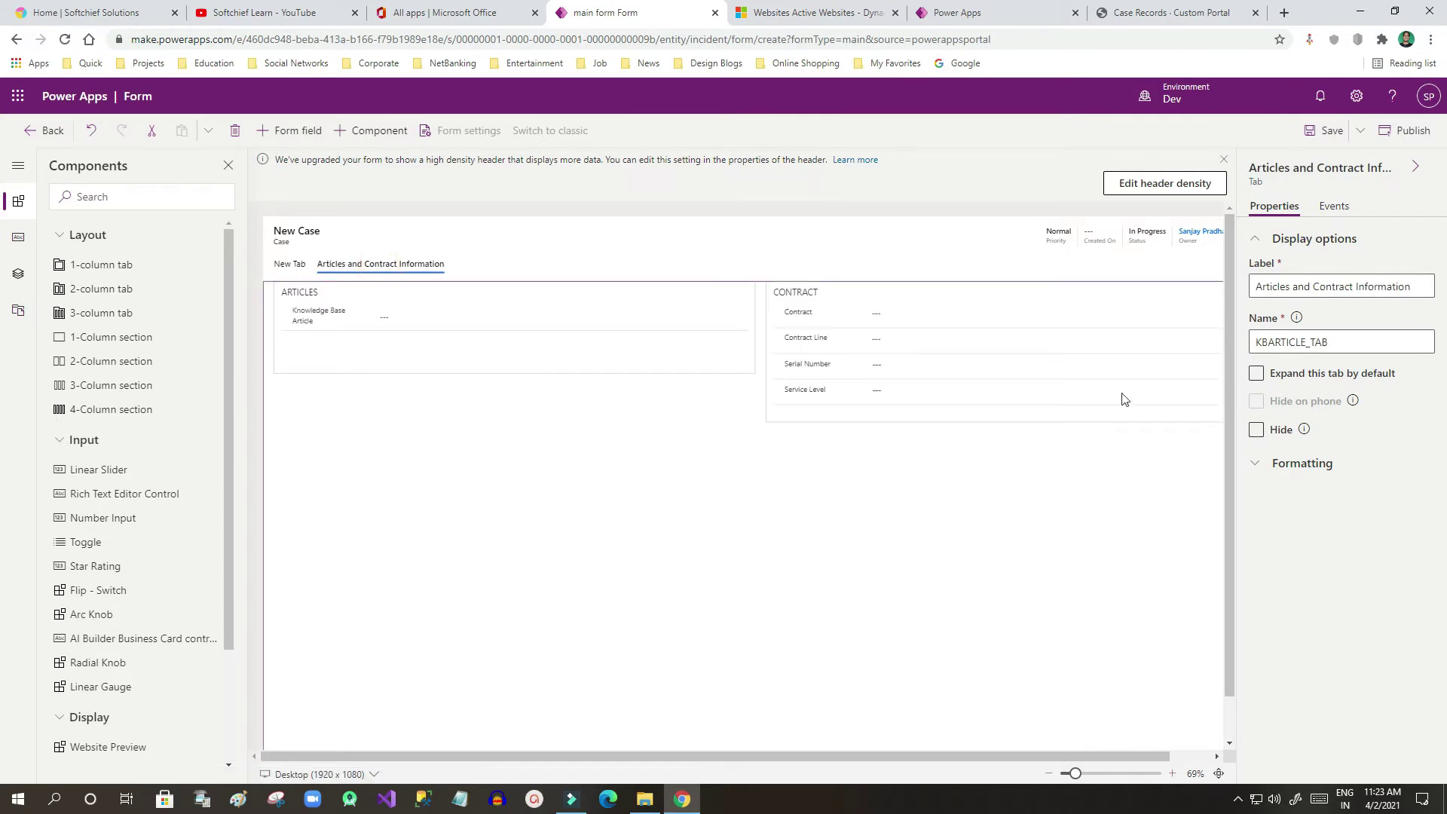
click(1257, 433)
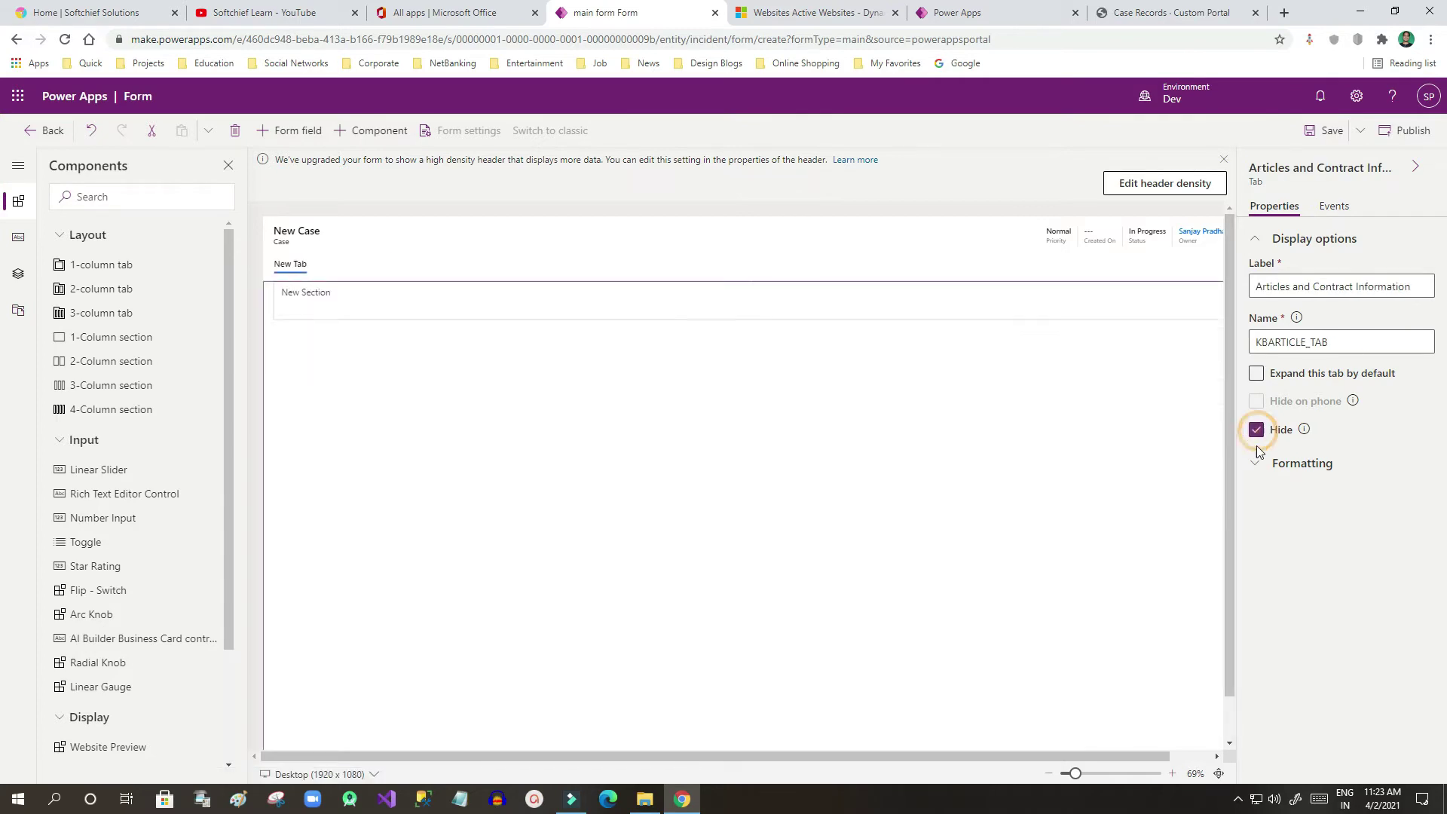
Set the new tab's label to "More About Case"
click(287, 271)
click(1320, 288)
triple_click(1286, 290)
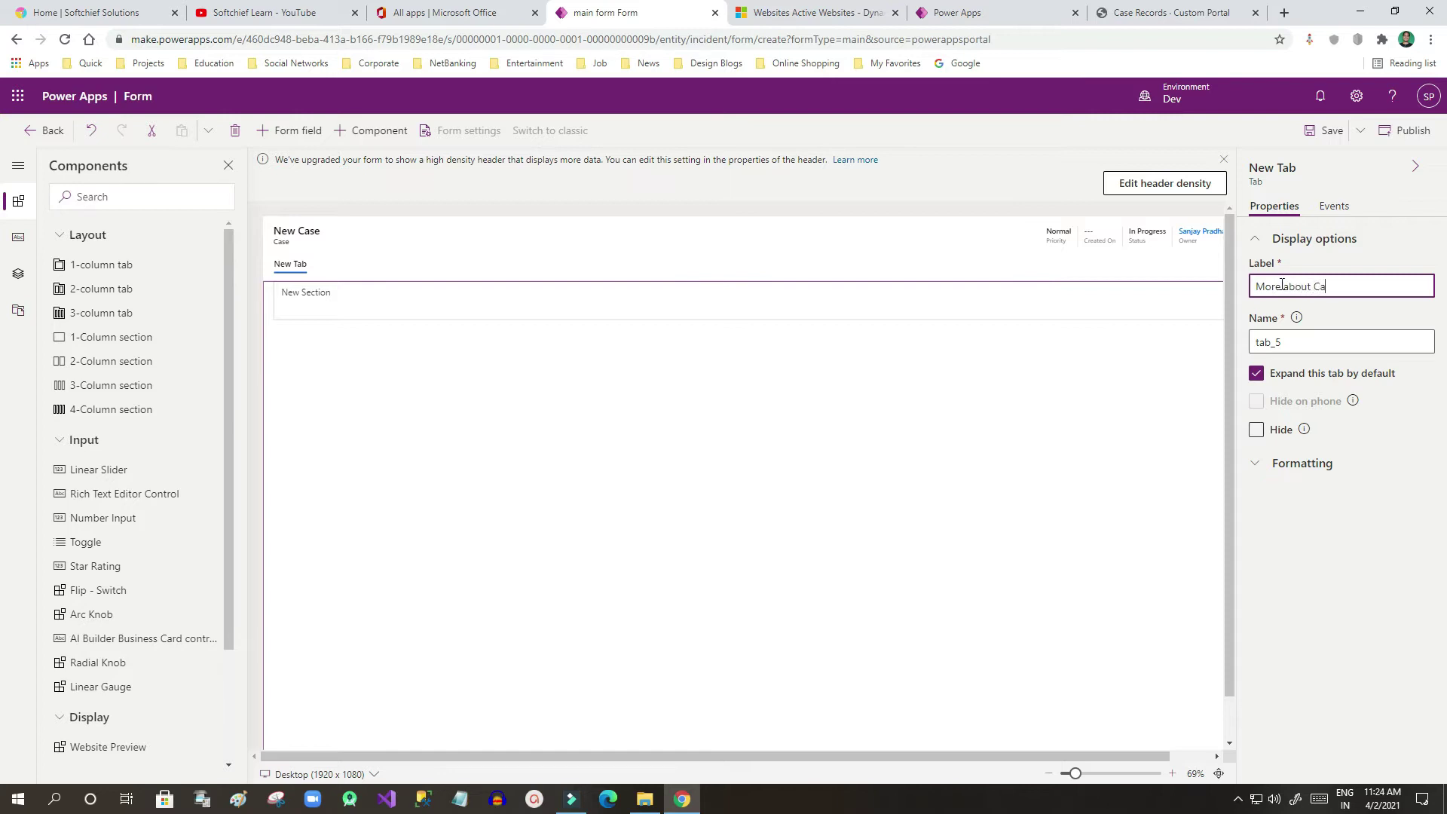
click(1199, 379)
click(1290, 288)
drag(1284, 288, 1287, 290)
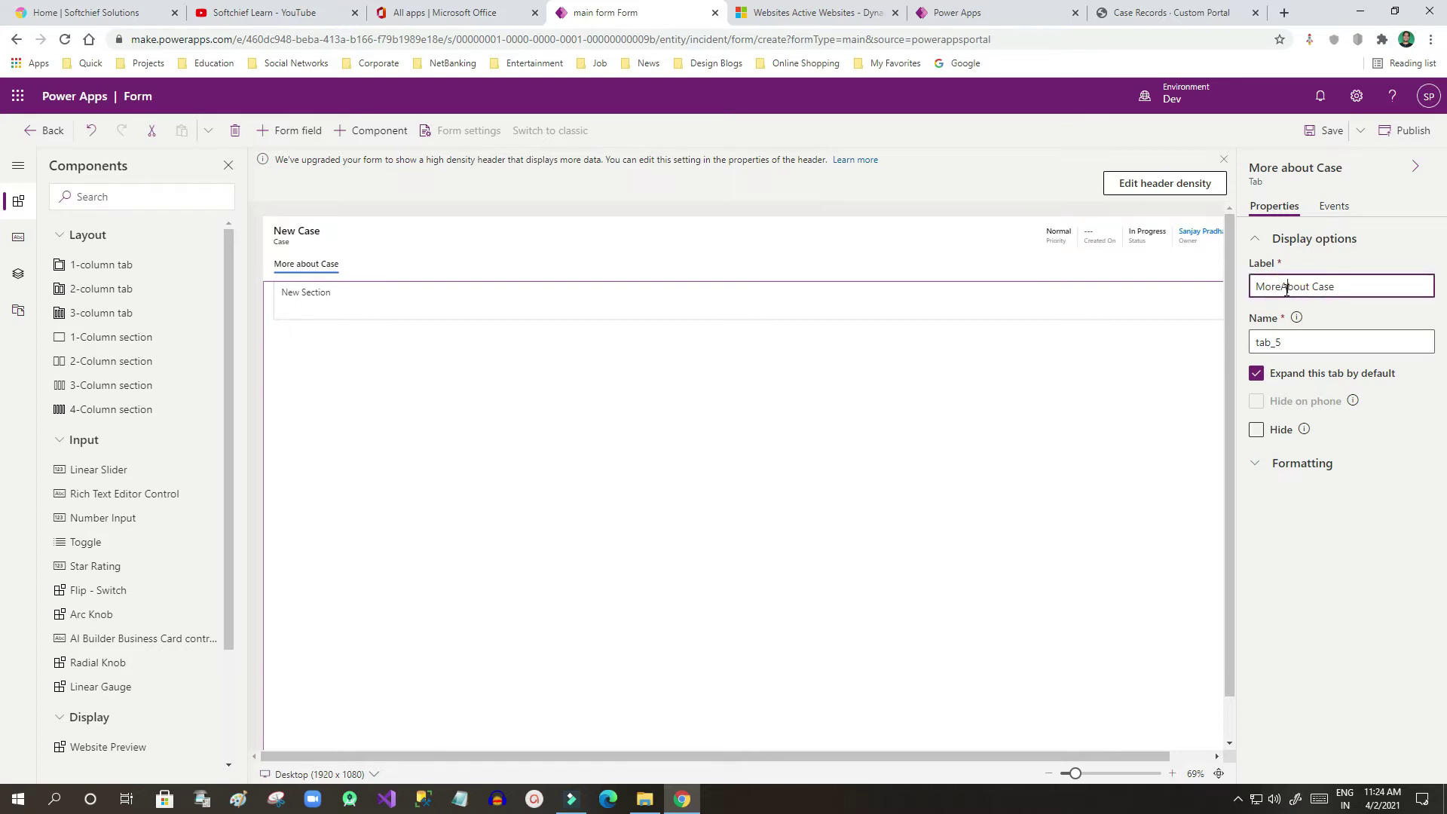
click(460, 379)
Add the Case Type column to the new section of the More About Case tab
click(309, 293)
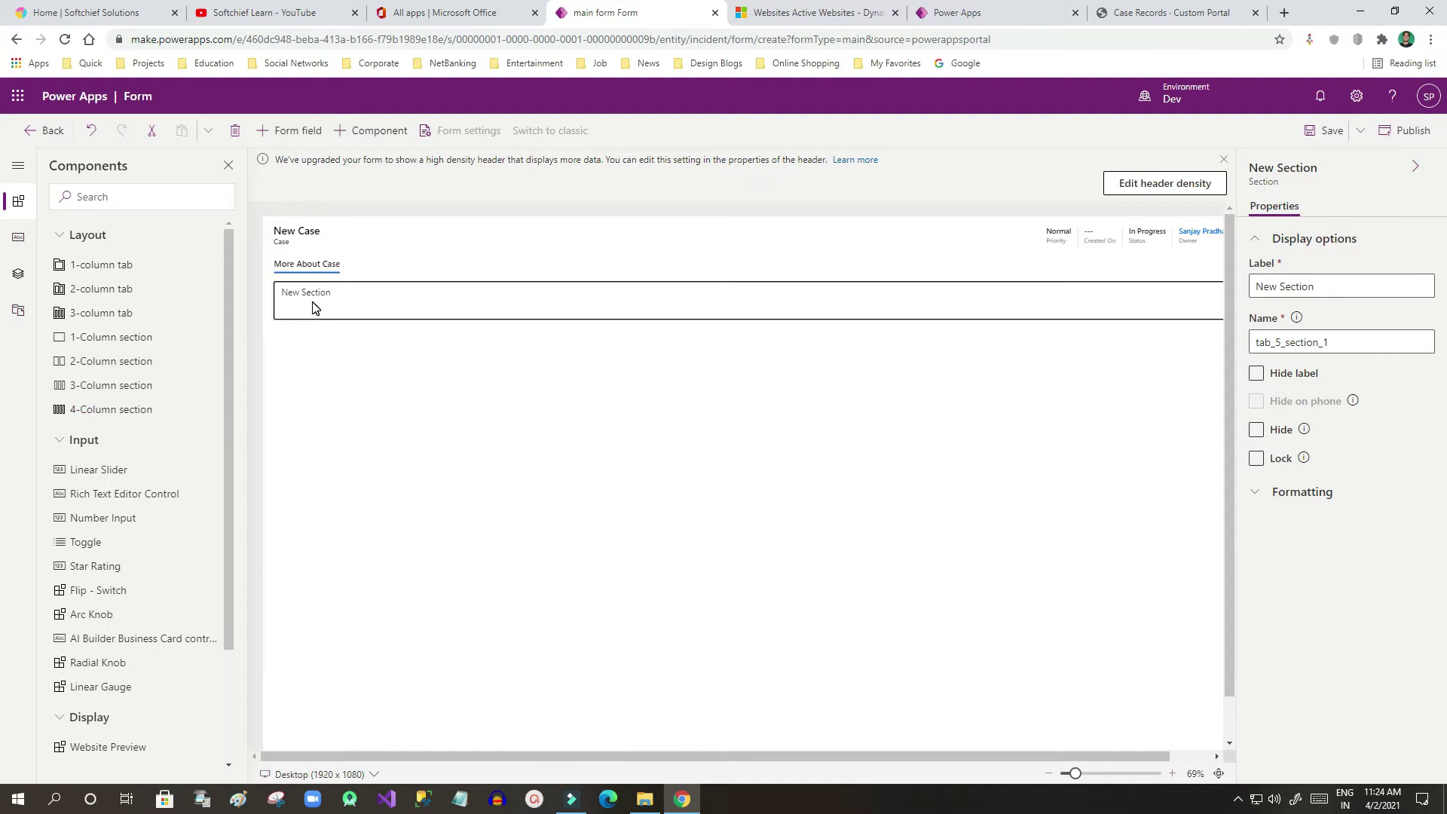
click(18, 237)
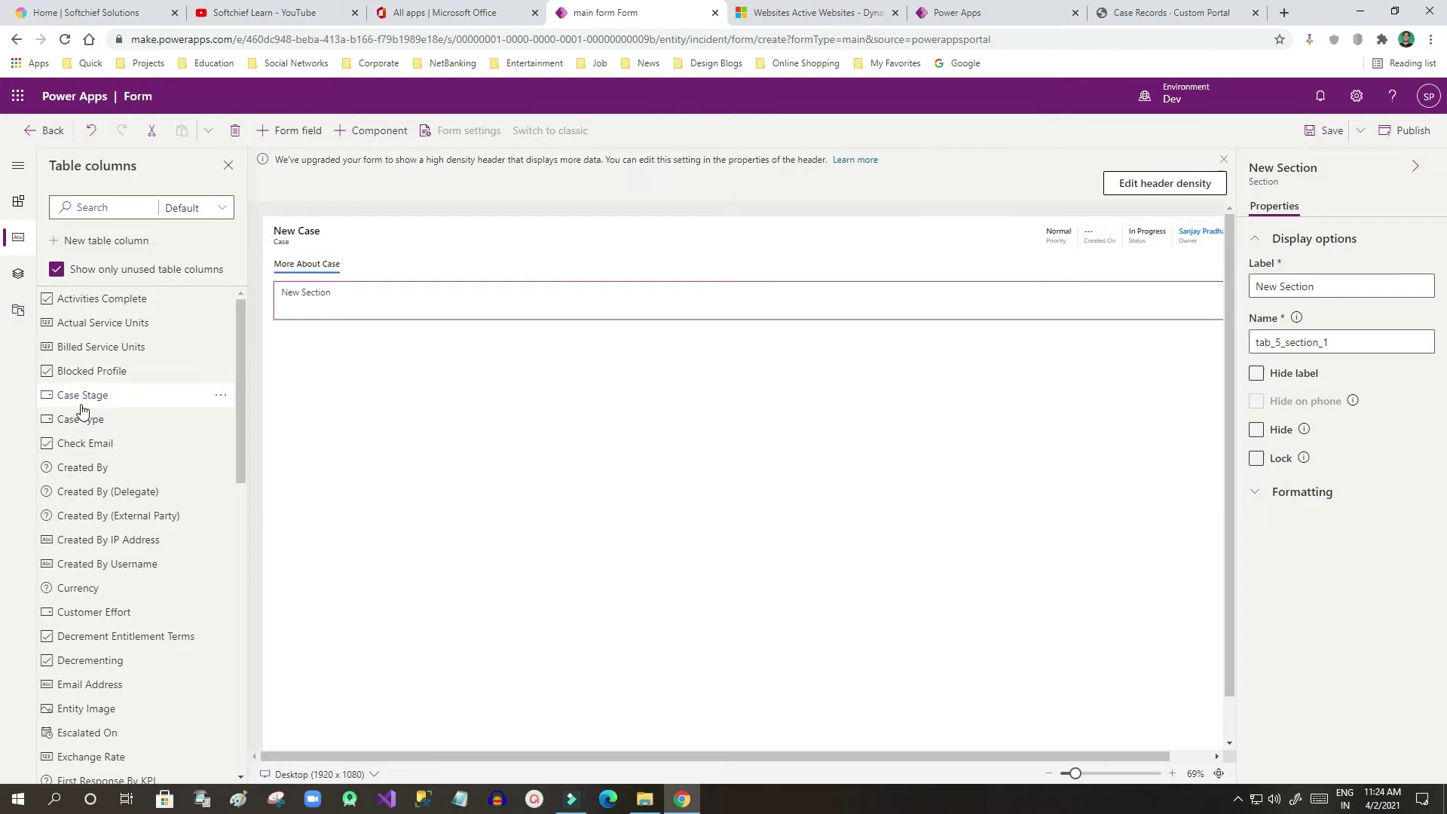
drag(66, 424, 315, 296)
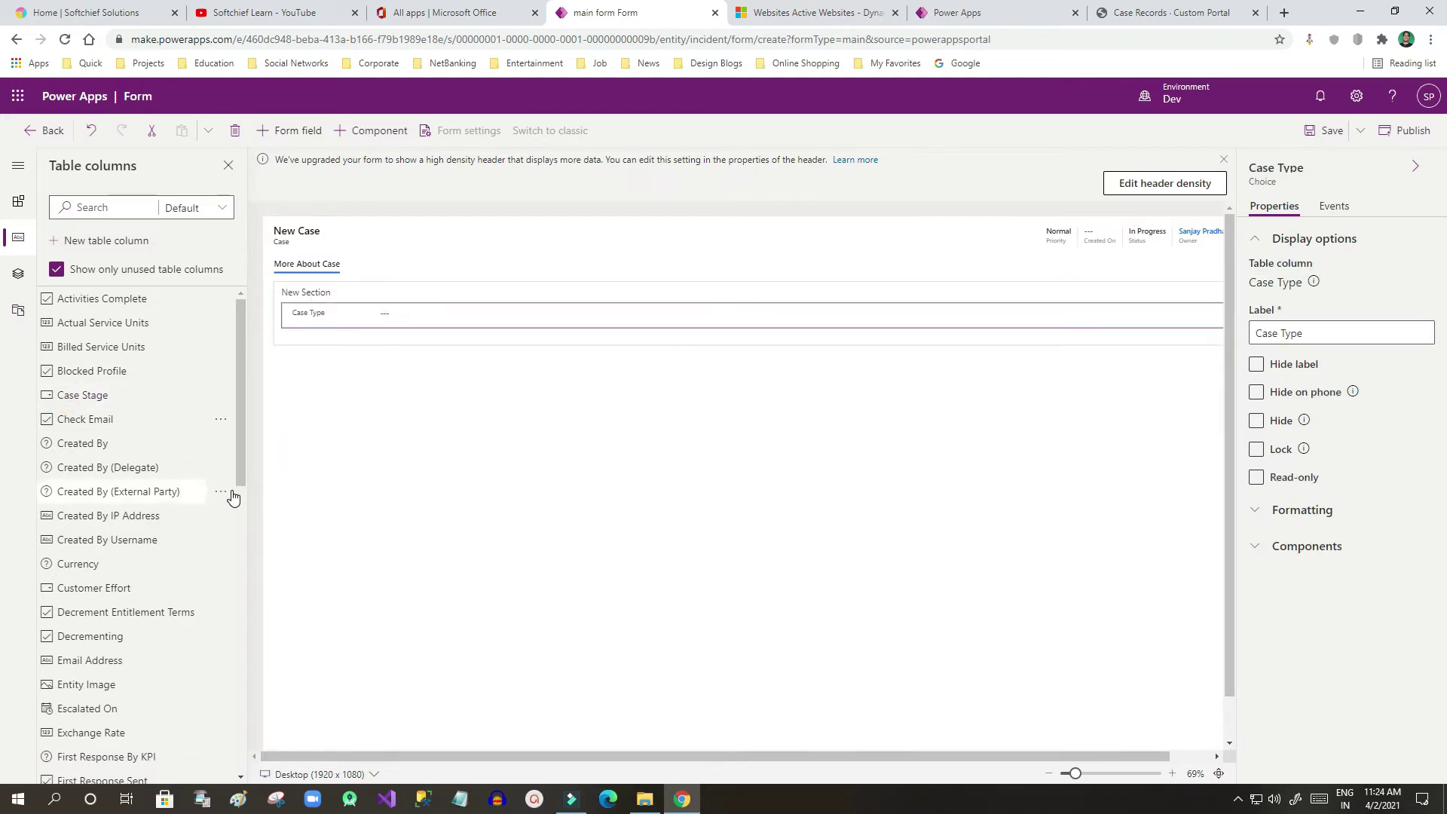
Find the Status column among the unused table columns and place it below Case Type in the section
click(235, 407)
drag(239, 426, 238, 563)
scroll(239, 564, down, 1)
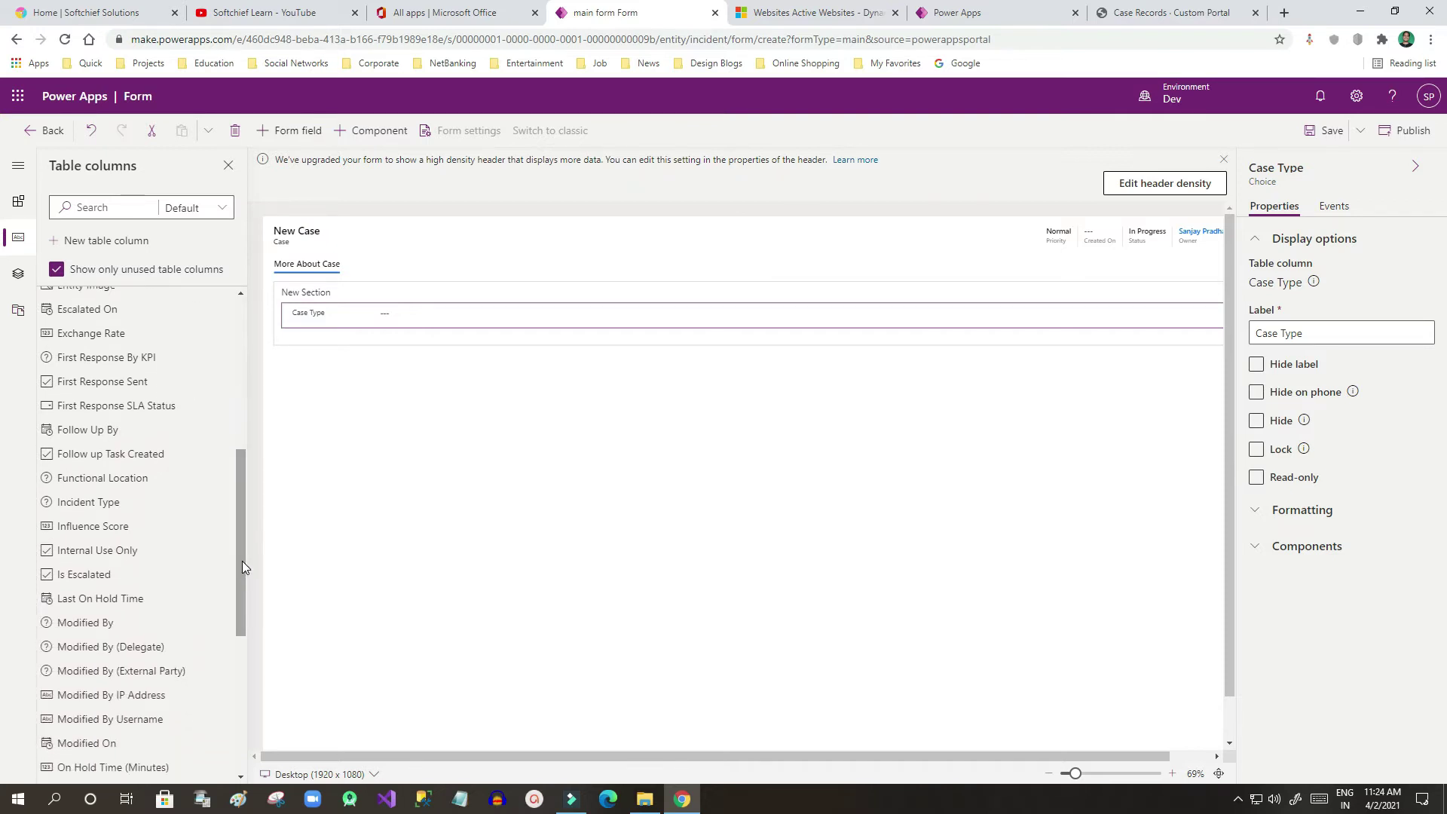
scroll(217, 523, down, 1)
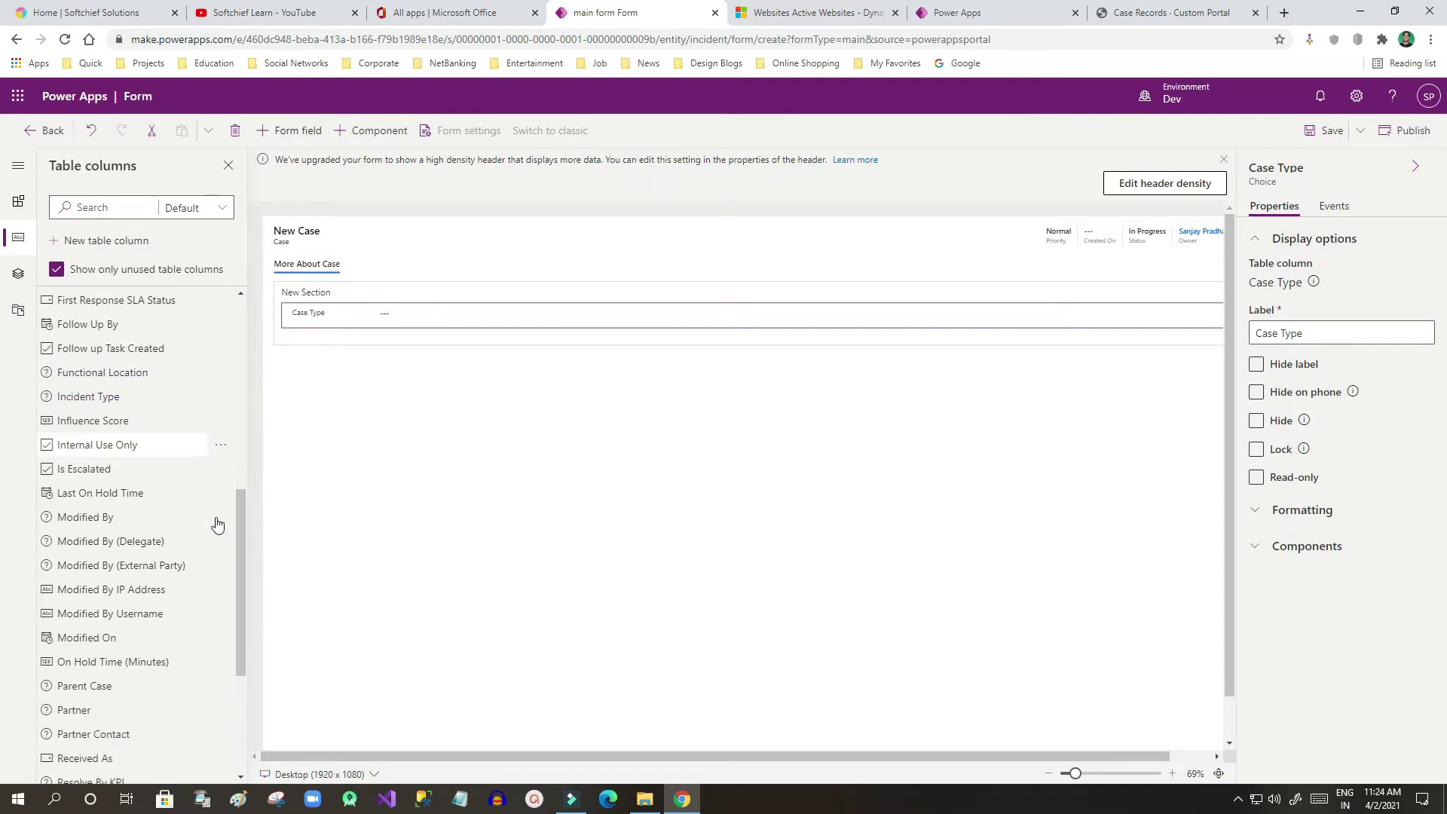
scroll(220, 543, down, 1)
scroll(221, 544, down, 1)
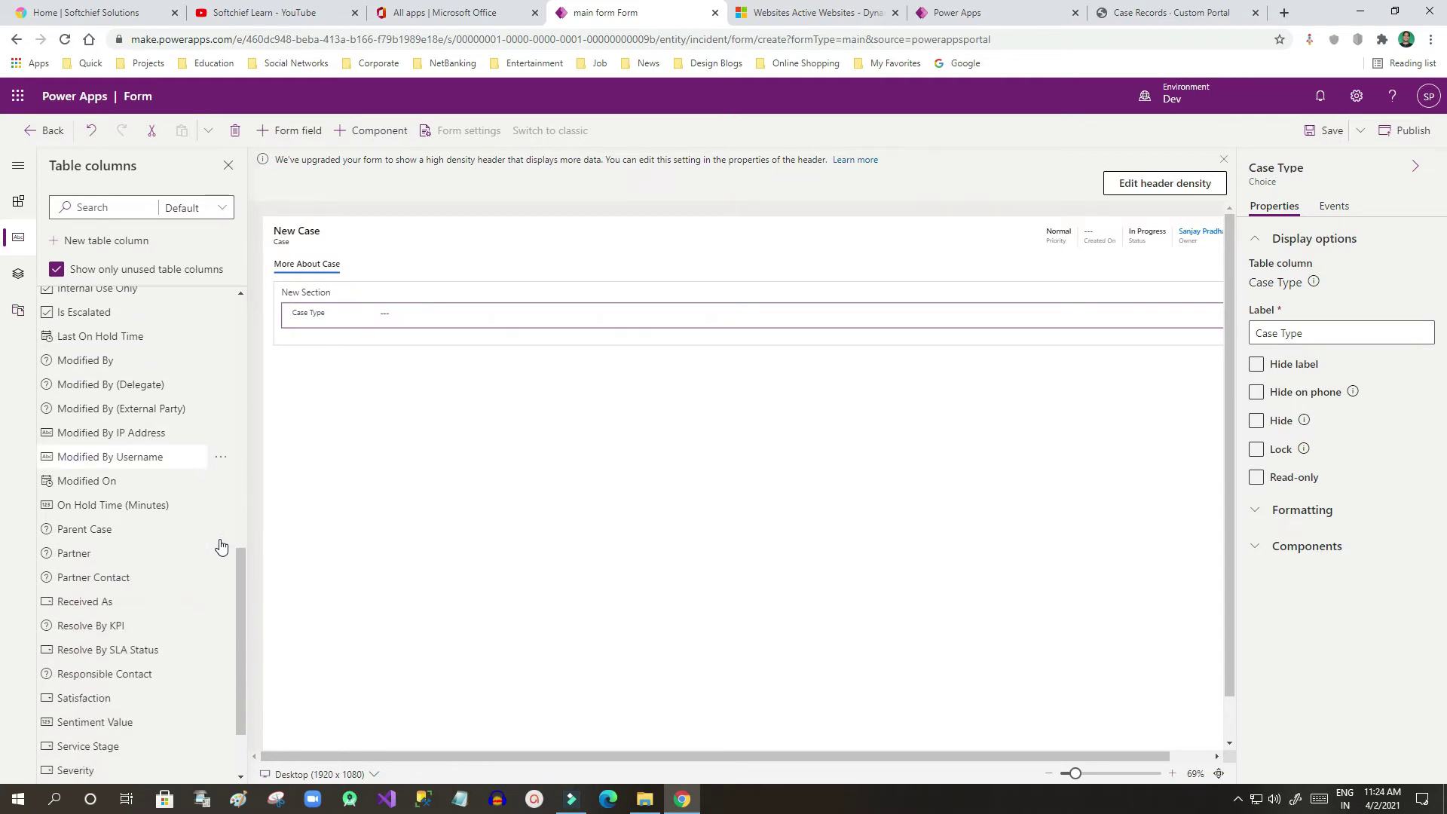
scroll(221, 545, down, 1)
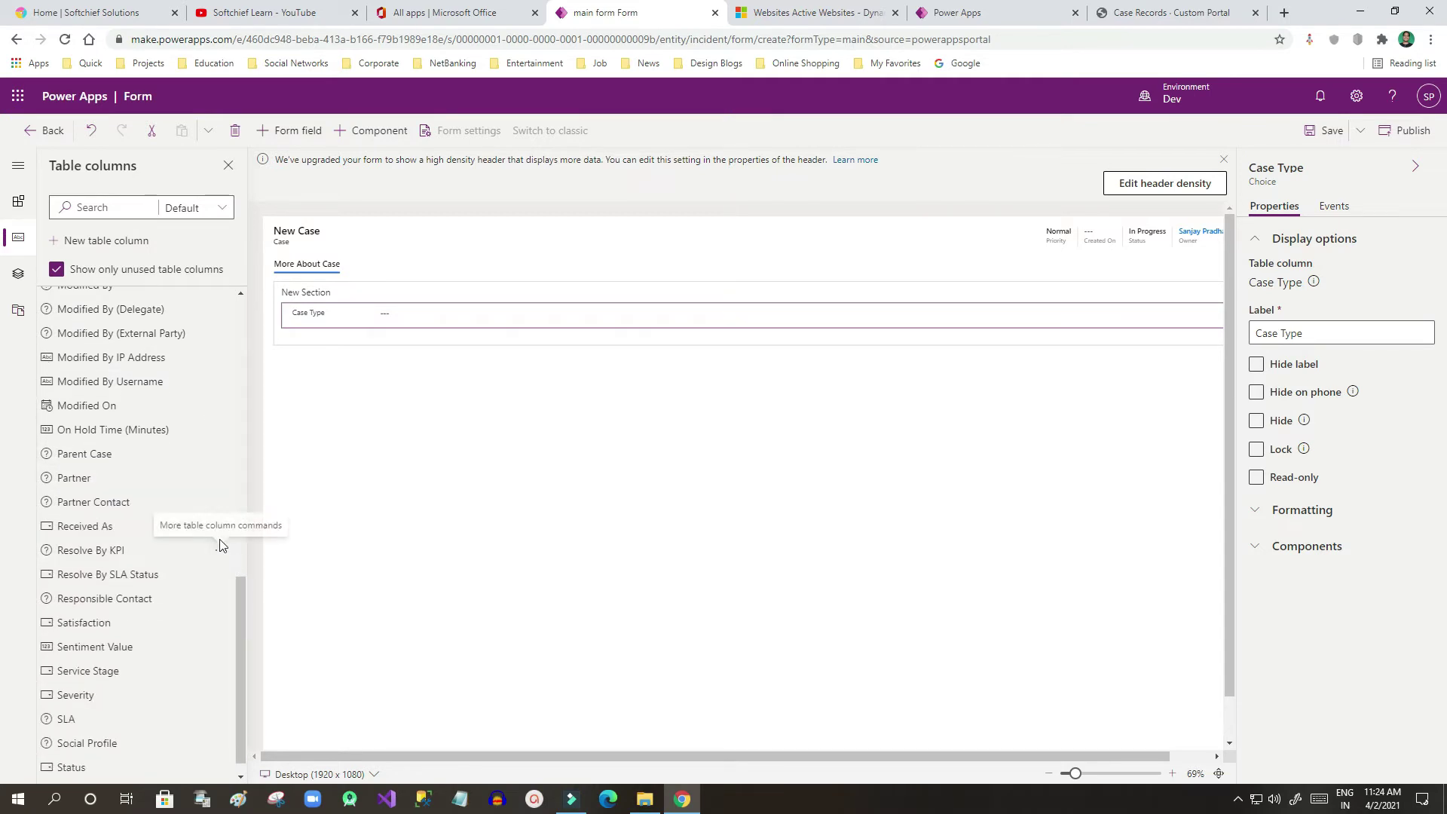
drag(79, 767, 316, 336)
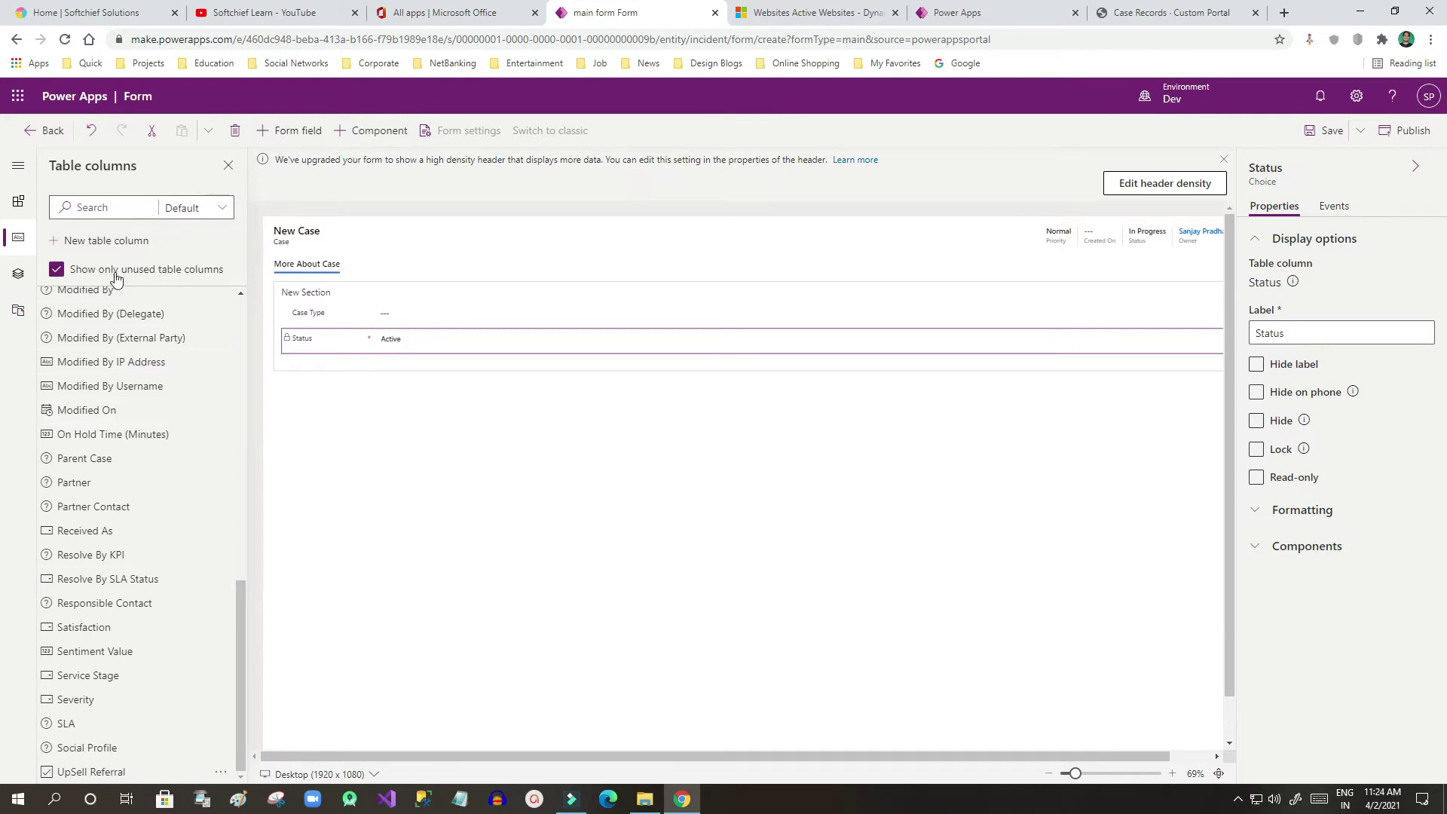
List all table columns including used ones, filter them by "create", and insert Created On between Case Type and Status
click(187, 210)
click(180, 259)
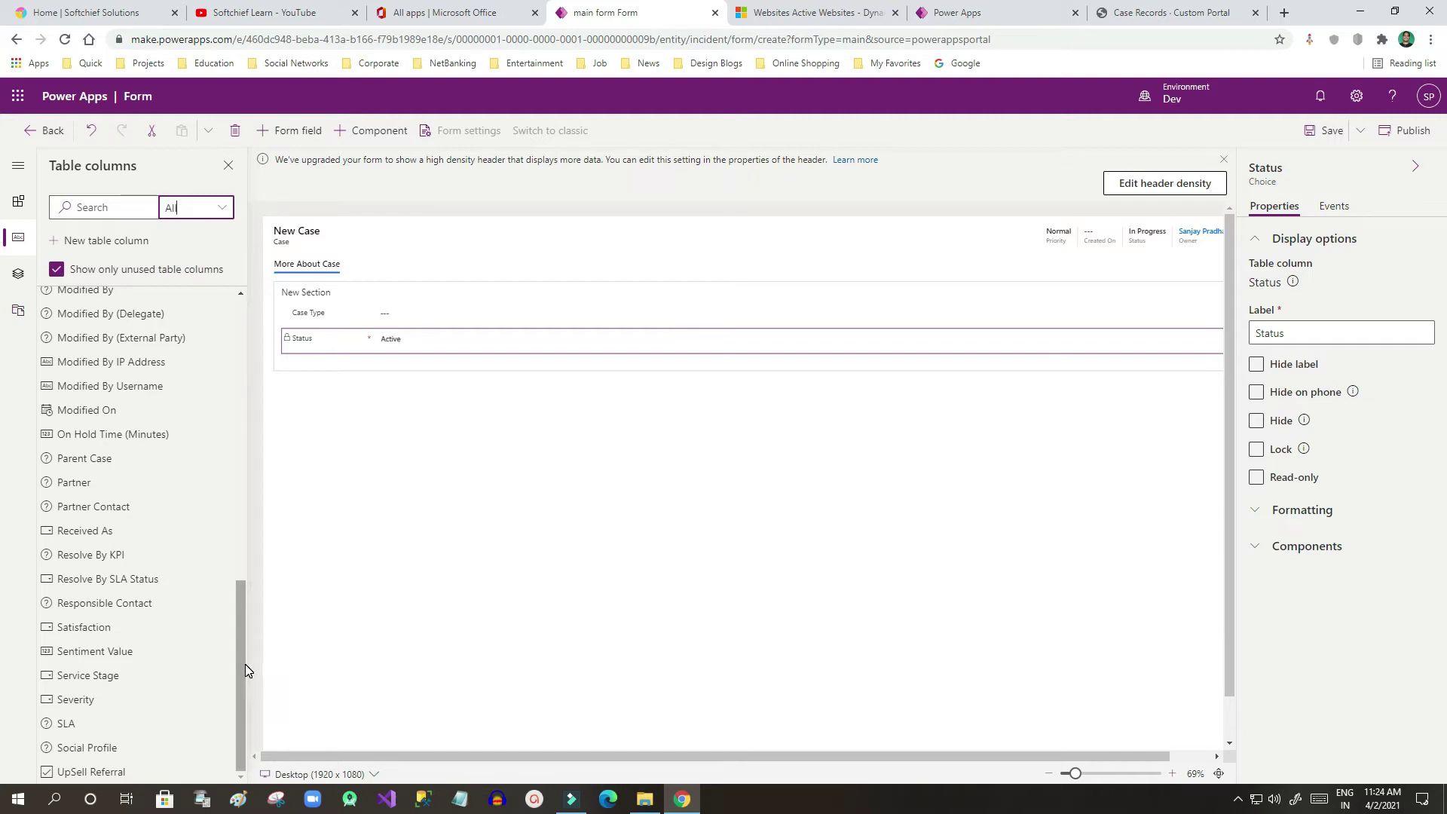
drag(242, 665, 237, 406)
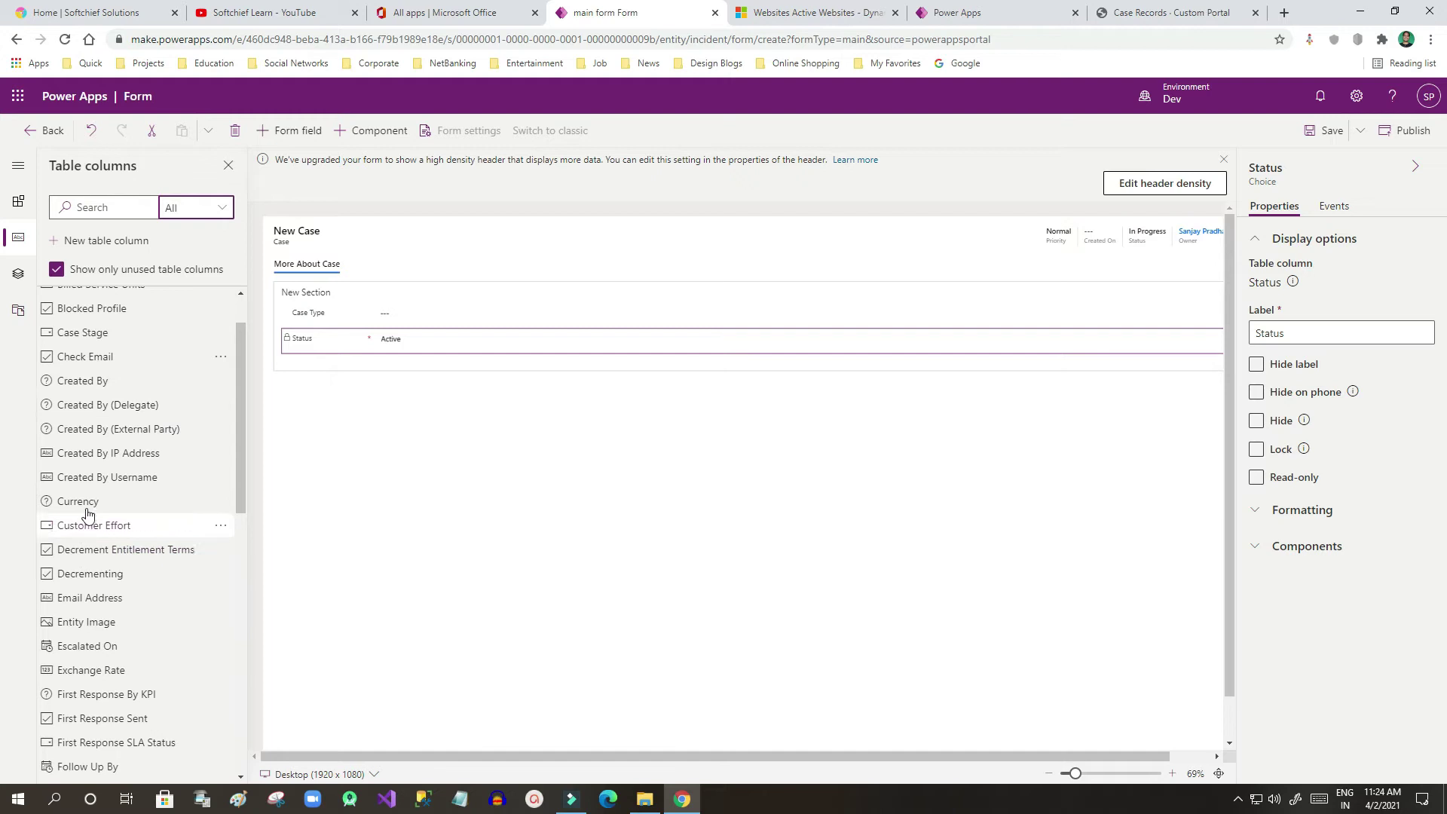
click(117, 210)
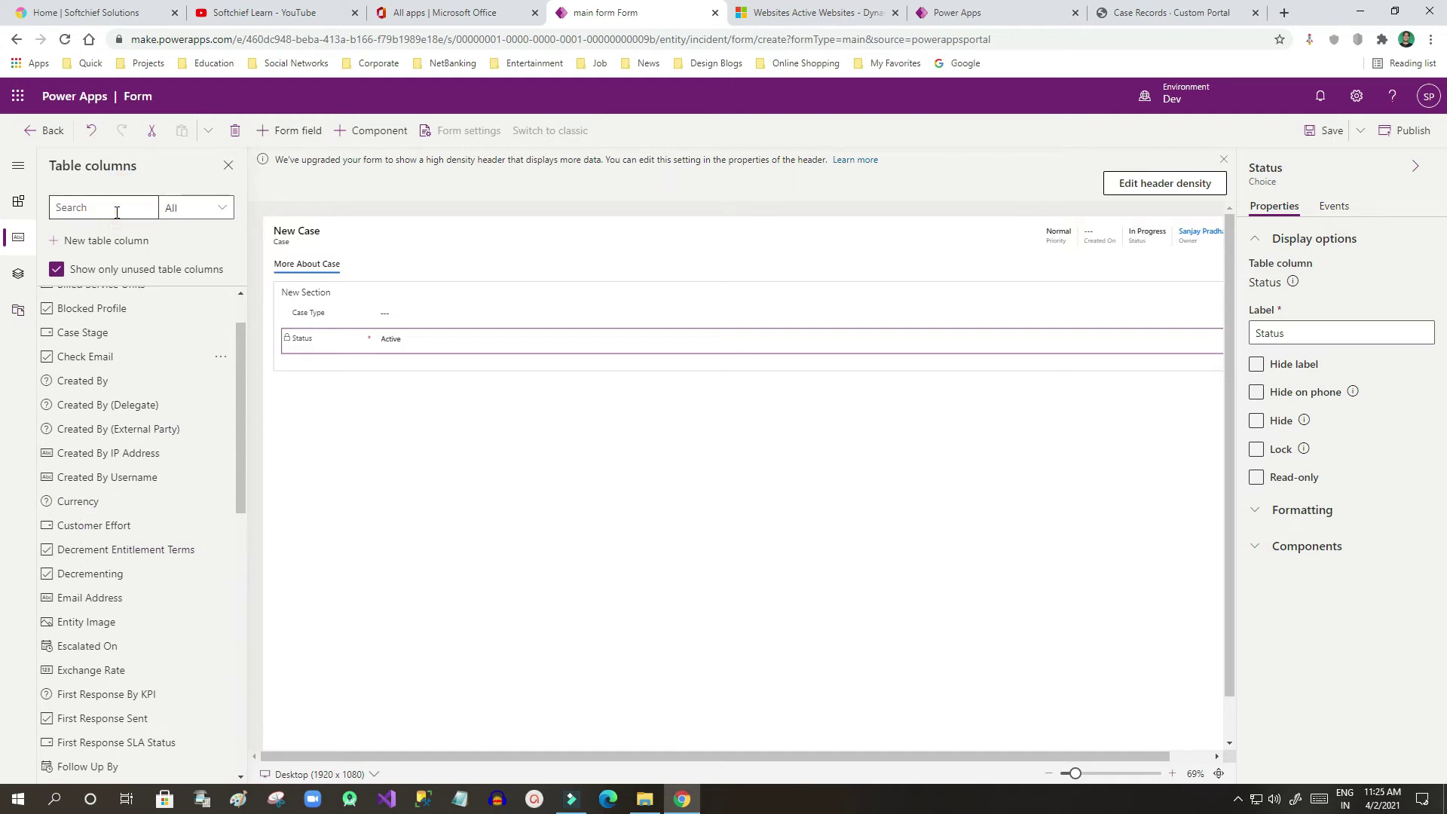
text(create)
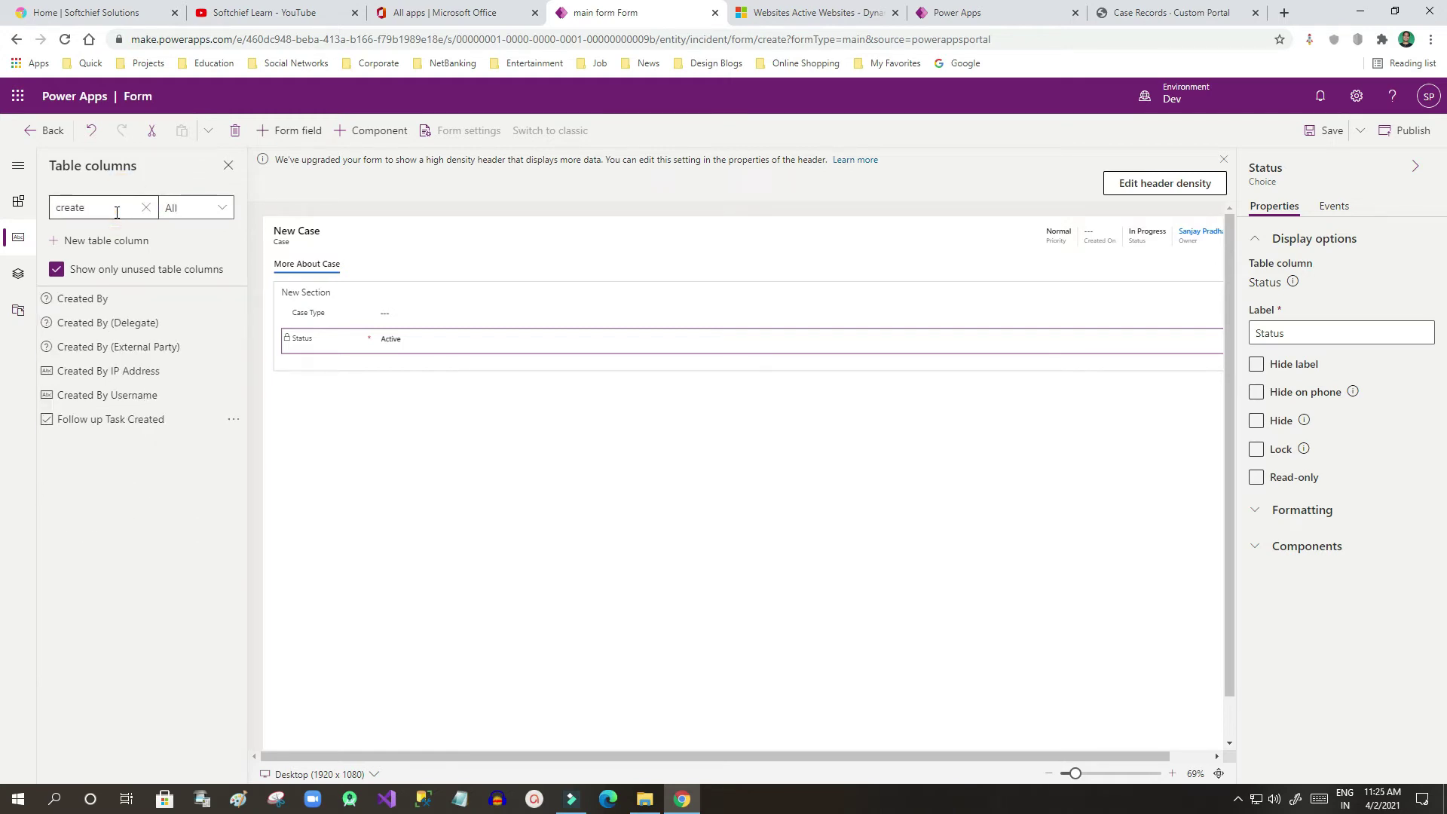
click(59, 273)
click(67, 423)
drag(67, 424, 337, 329)
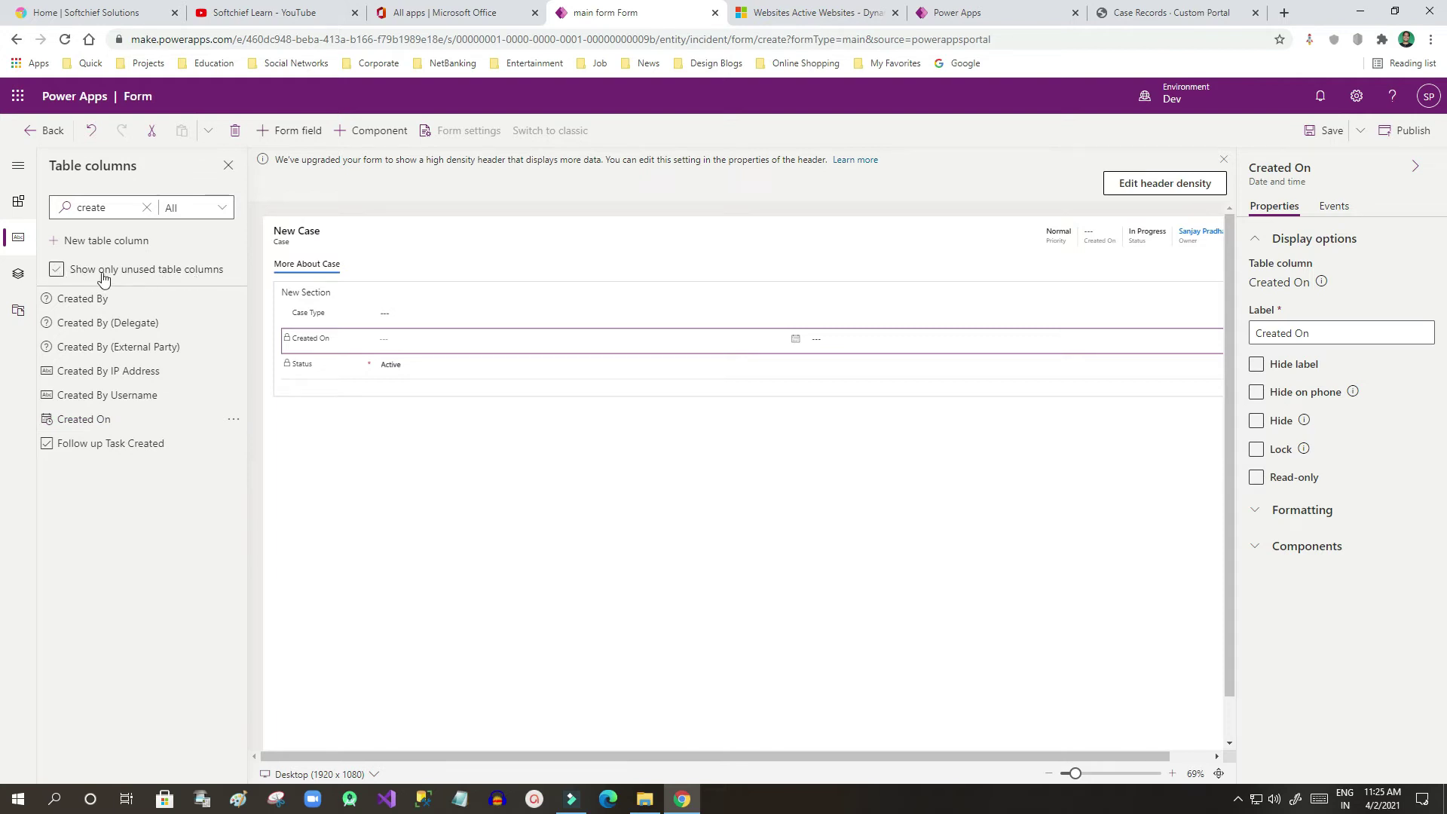
Filter the table columns by "cust" and insert the Customer column between Case Type and Created On
click(102, 205)
double_click(83, 208)
text(cust)
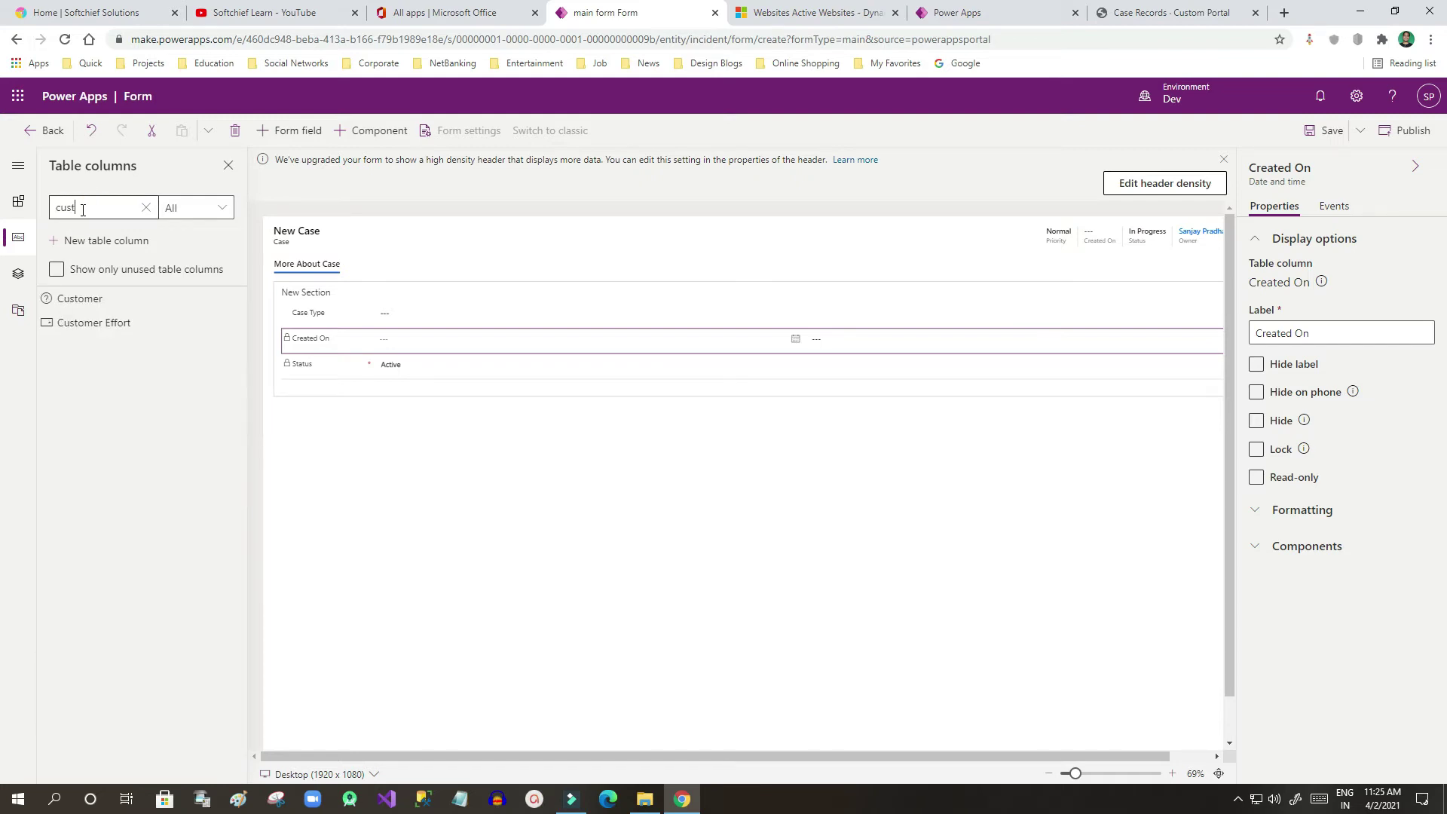
drag(61, 298, 309, 337)
Clear the column search and insert the Case Title column above Case Type in the section
click(91, 209)
text(act)
double_click(90, 209)
key(BackSpace)
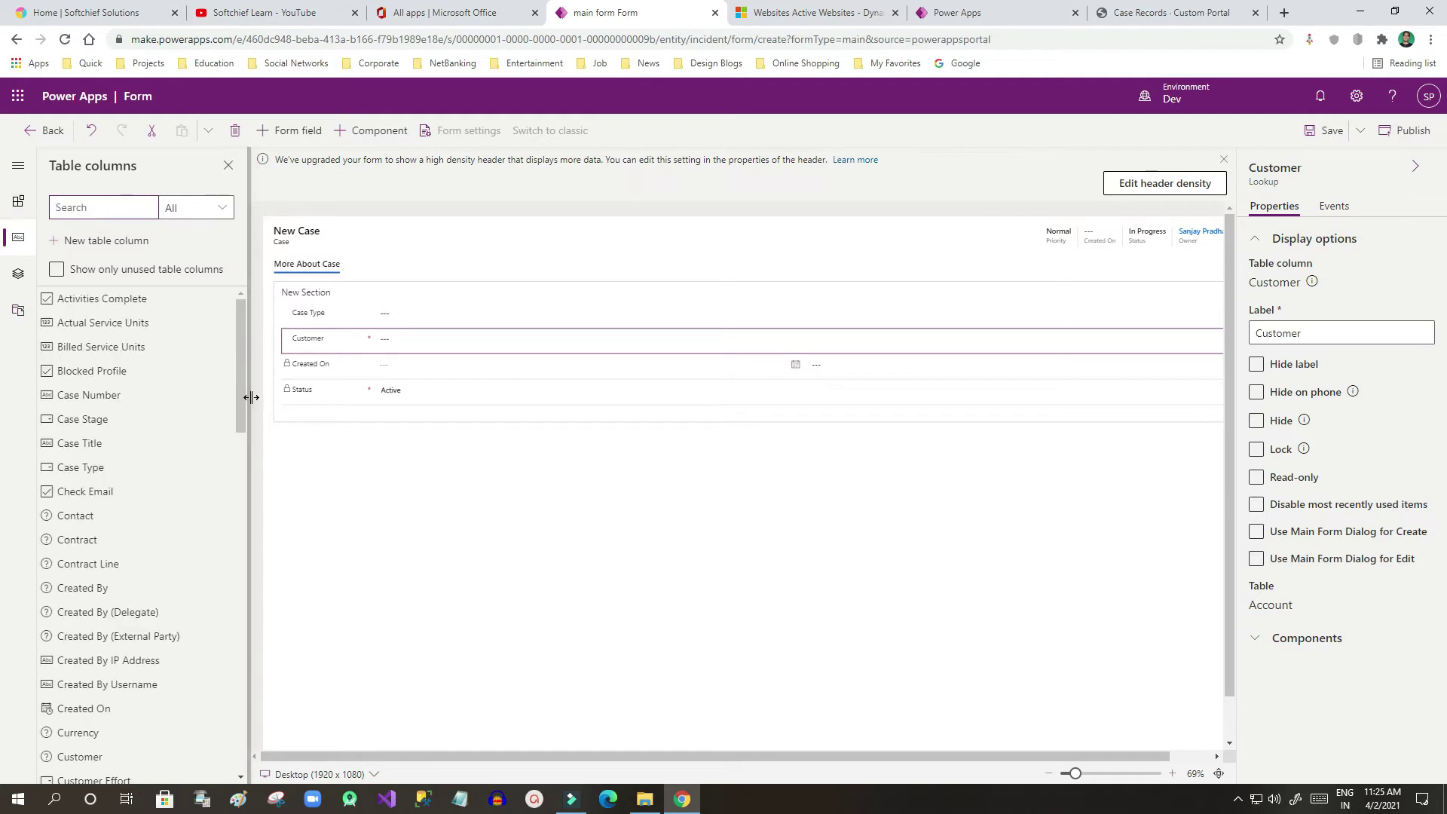
drag(241, 386, 241, 392)
drag(47, 442, 305, 362)
drag(69, 427, 327, 309)
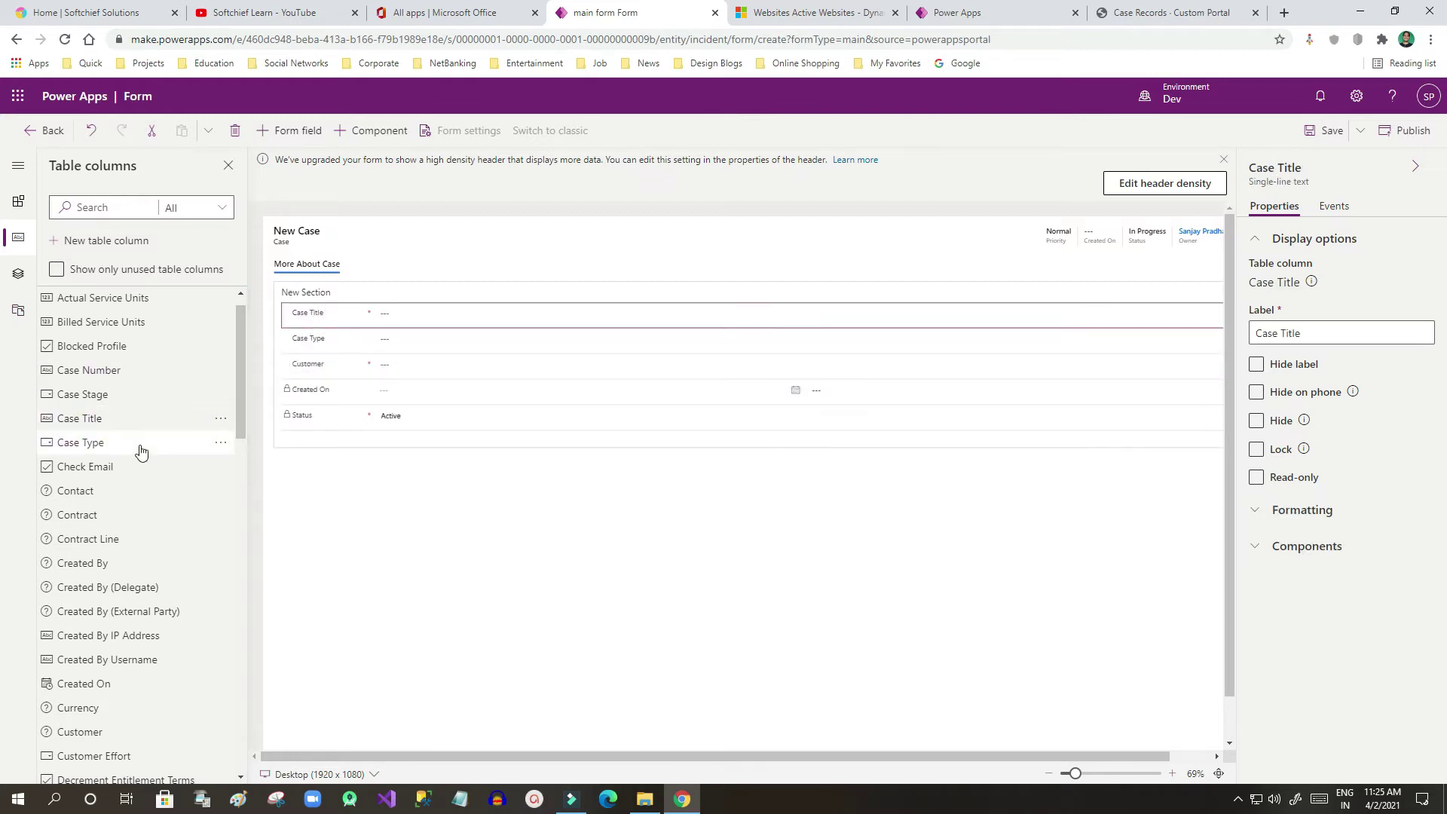
Insert the Case Number, Priority and Email Address columns, in that order, above Case Title in the section
drag(89, 380, 322, 309)
drag(242, 393, 237, 508)
drag(121, 422, 322, 332)
drag(236, 474, 237, 665)
drag(74, 431, 326, 331)
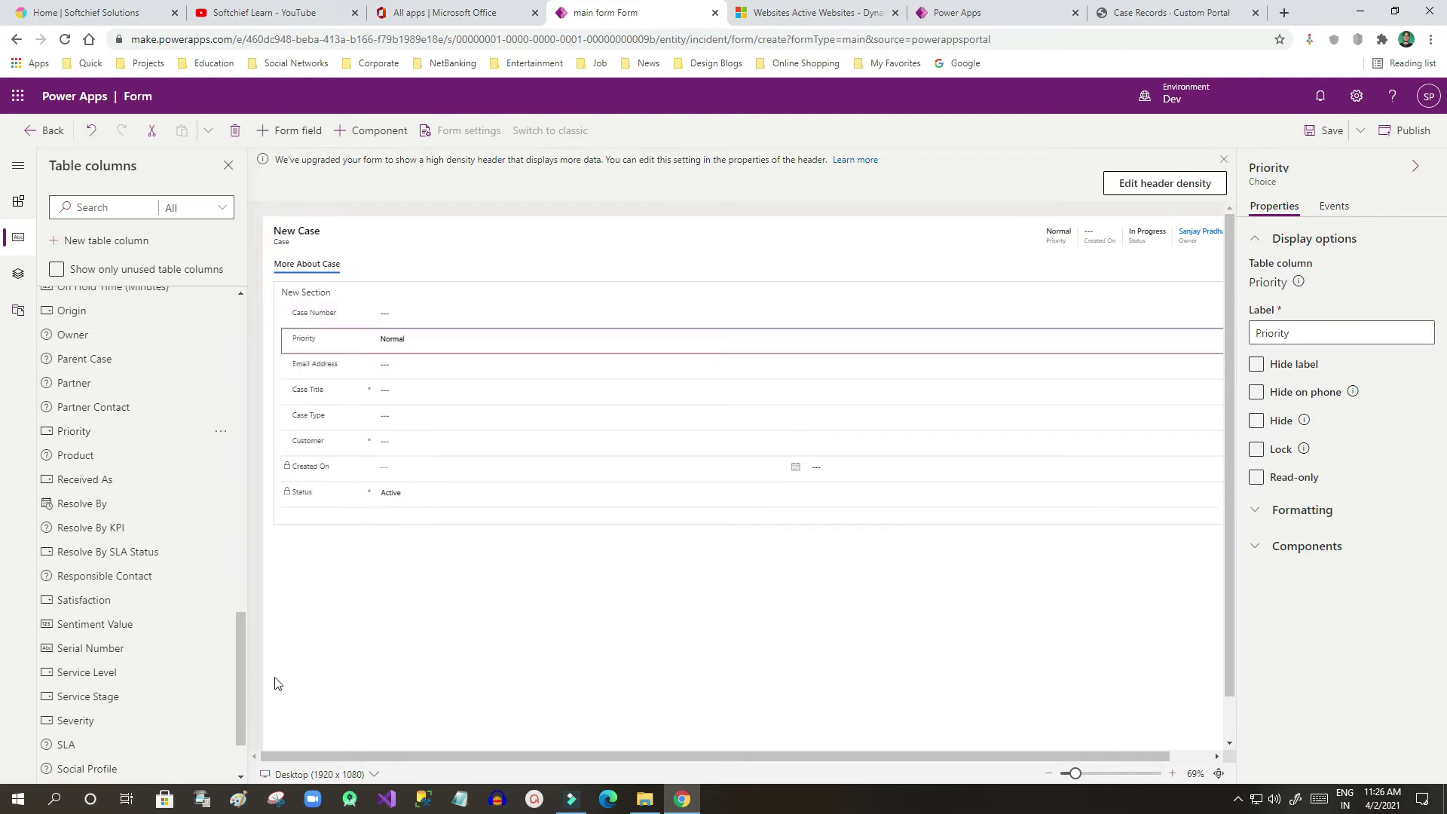
drag(242, 661, 238, 327)
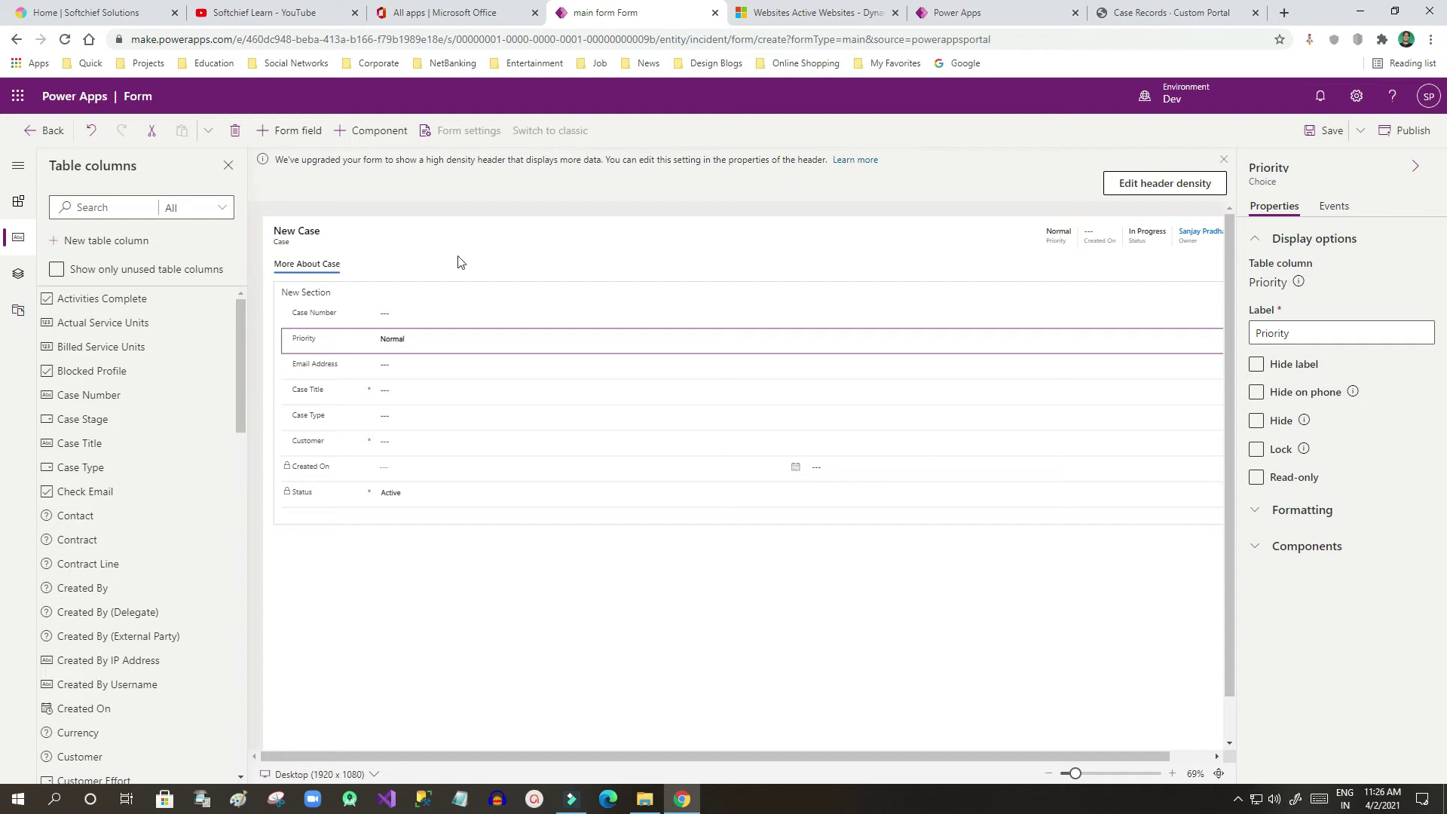
Select the main form itself to show its properties, and save the new Case form
click(434, 239)
click(856, 659)
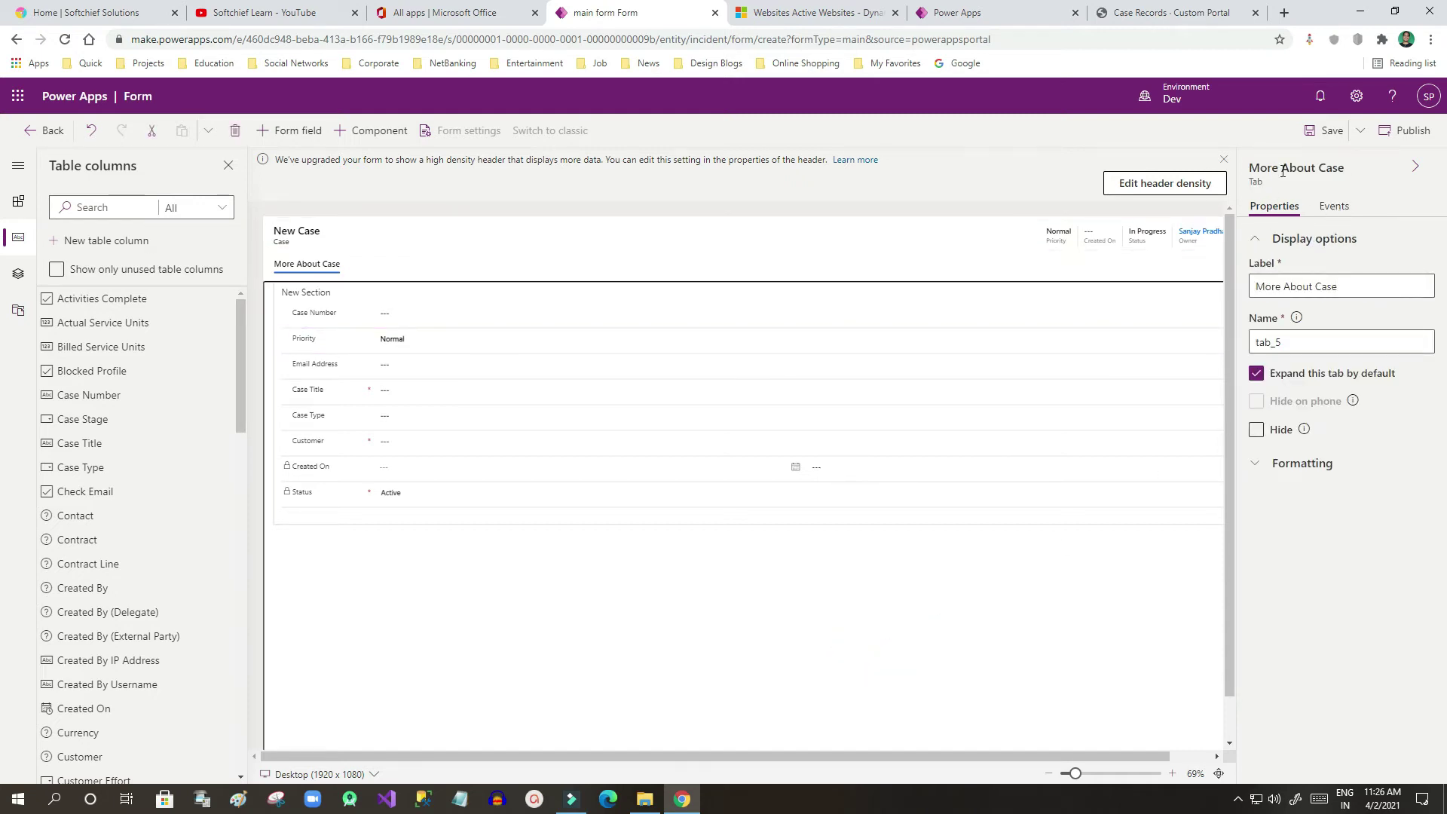
click(364, 239)
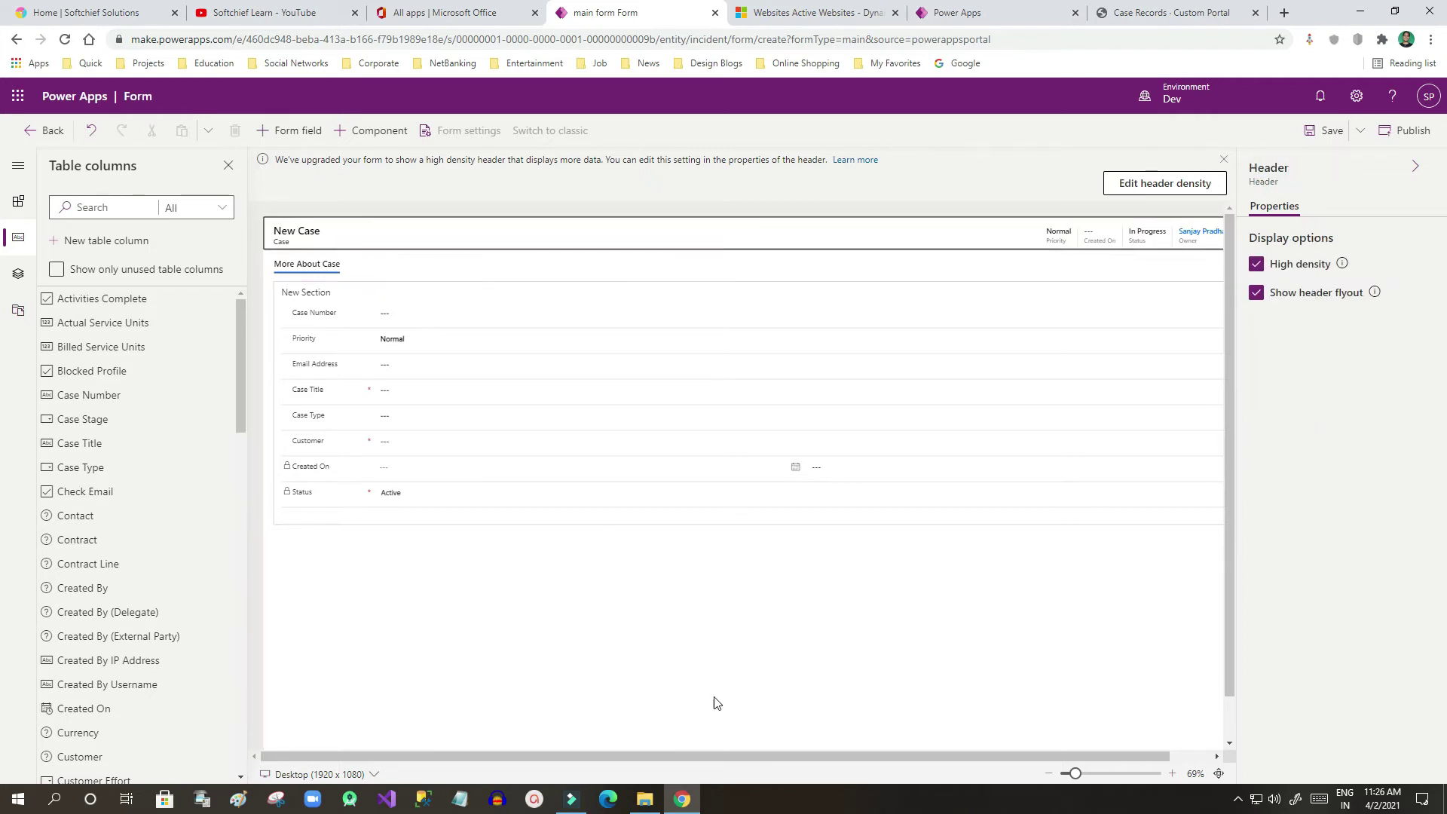
click(698, 728)
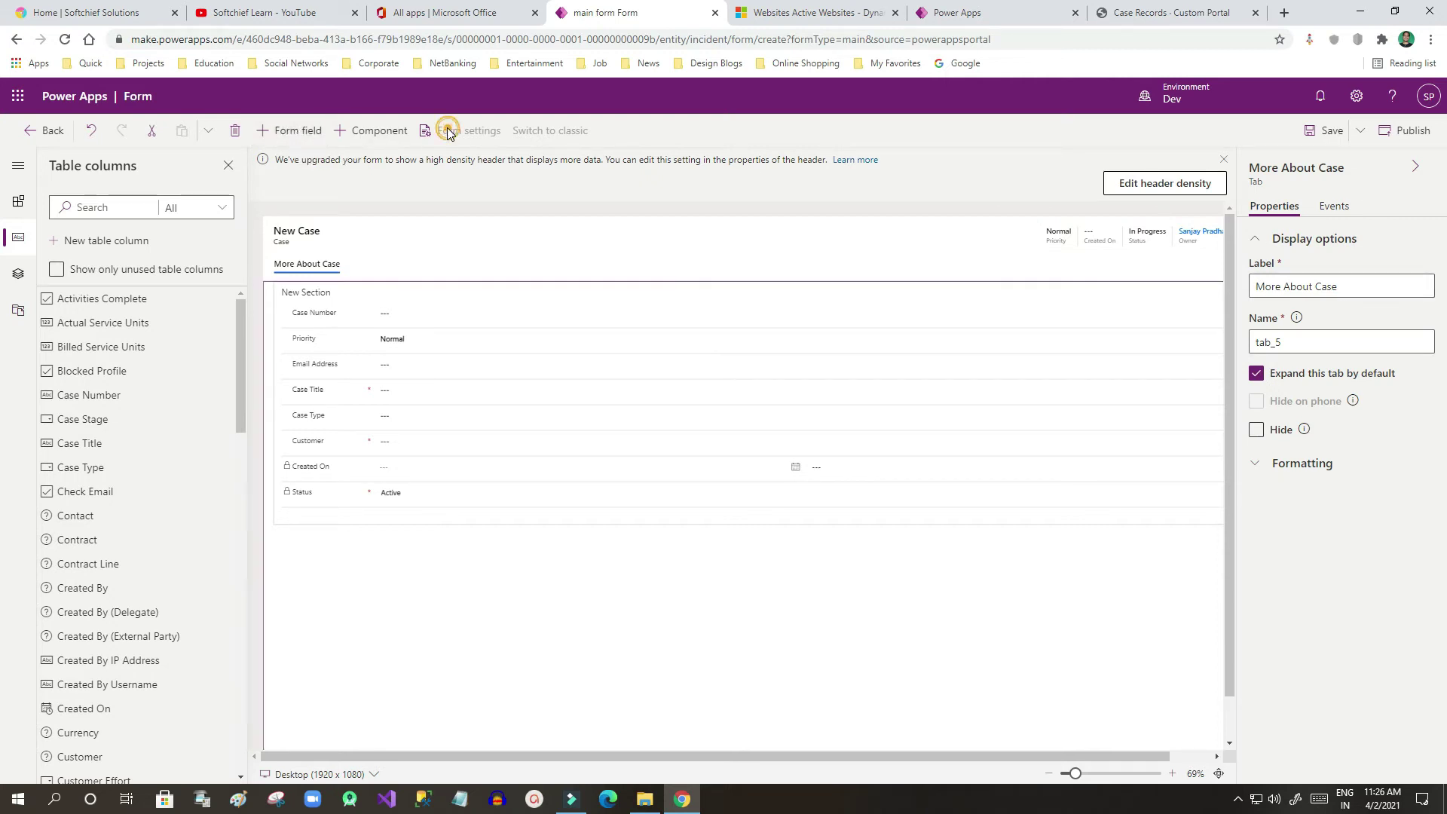
click(432, 192)
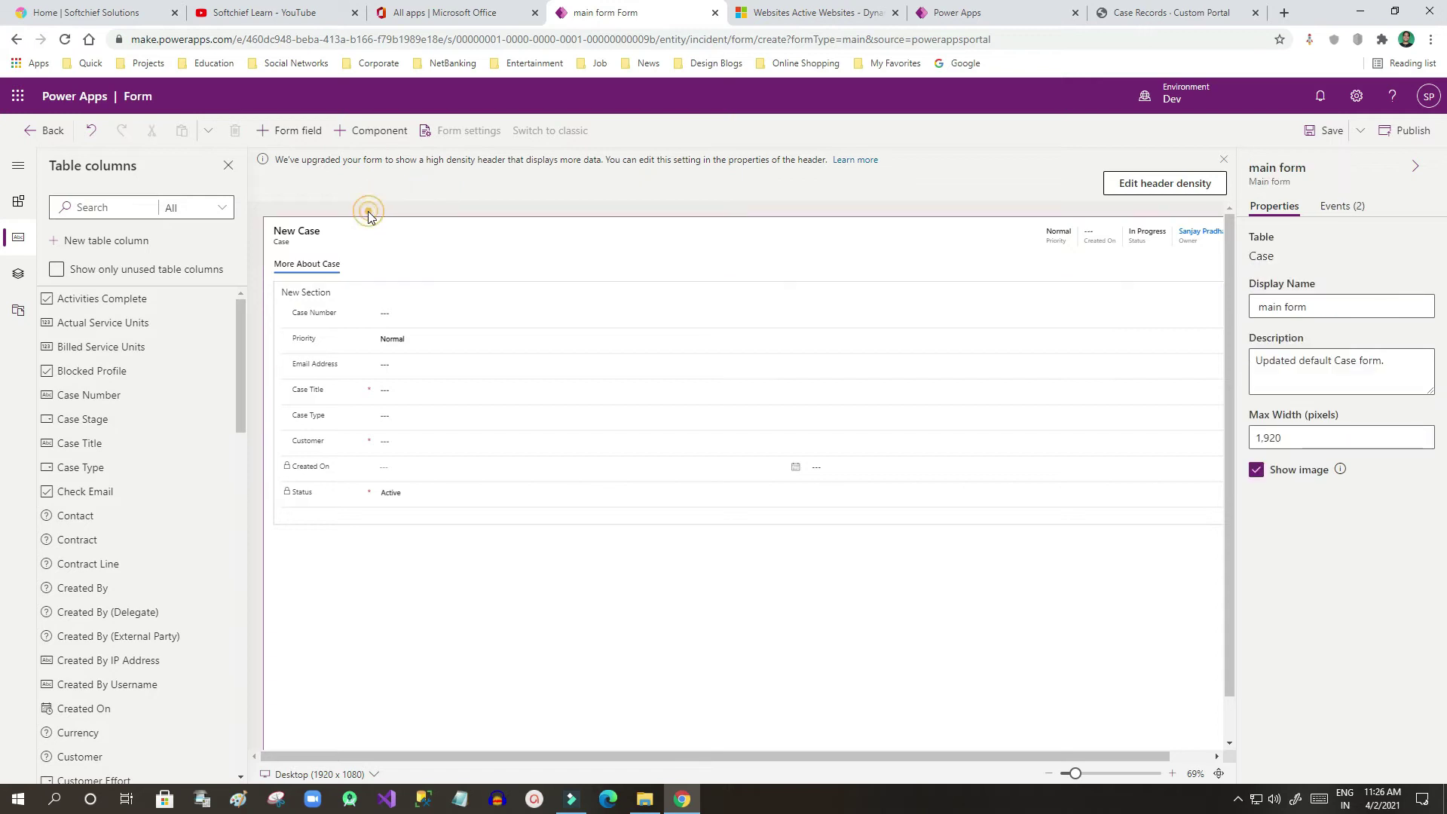
click(1323, 132)
Set the main form's display name to Case Portal Form
drag(1316, 306, 1254, 306)
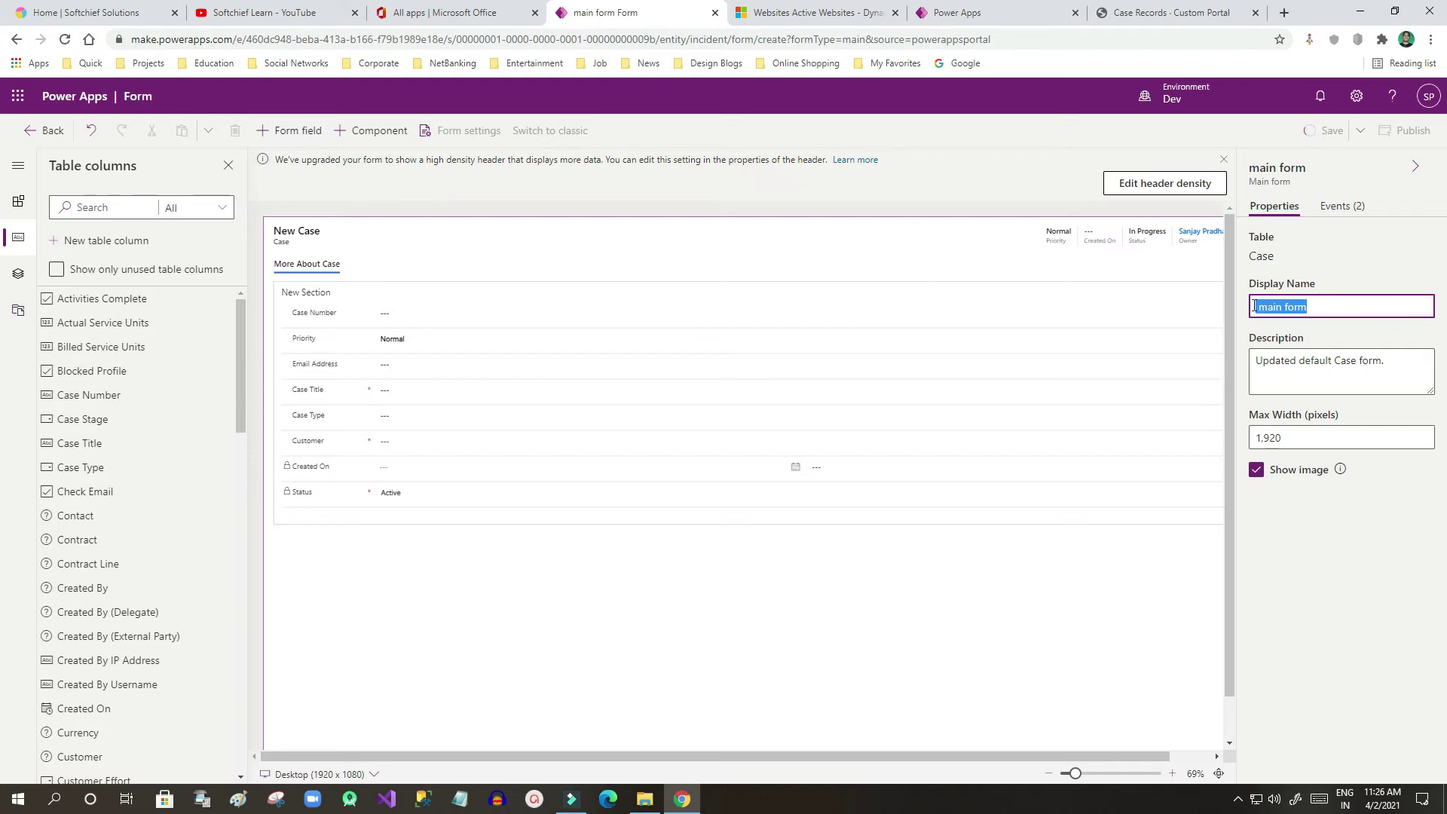
text(M)
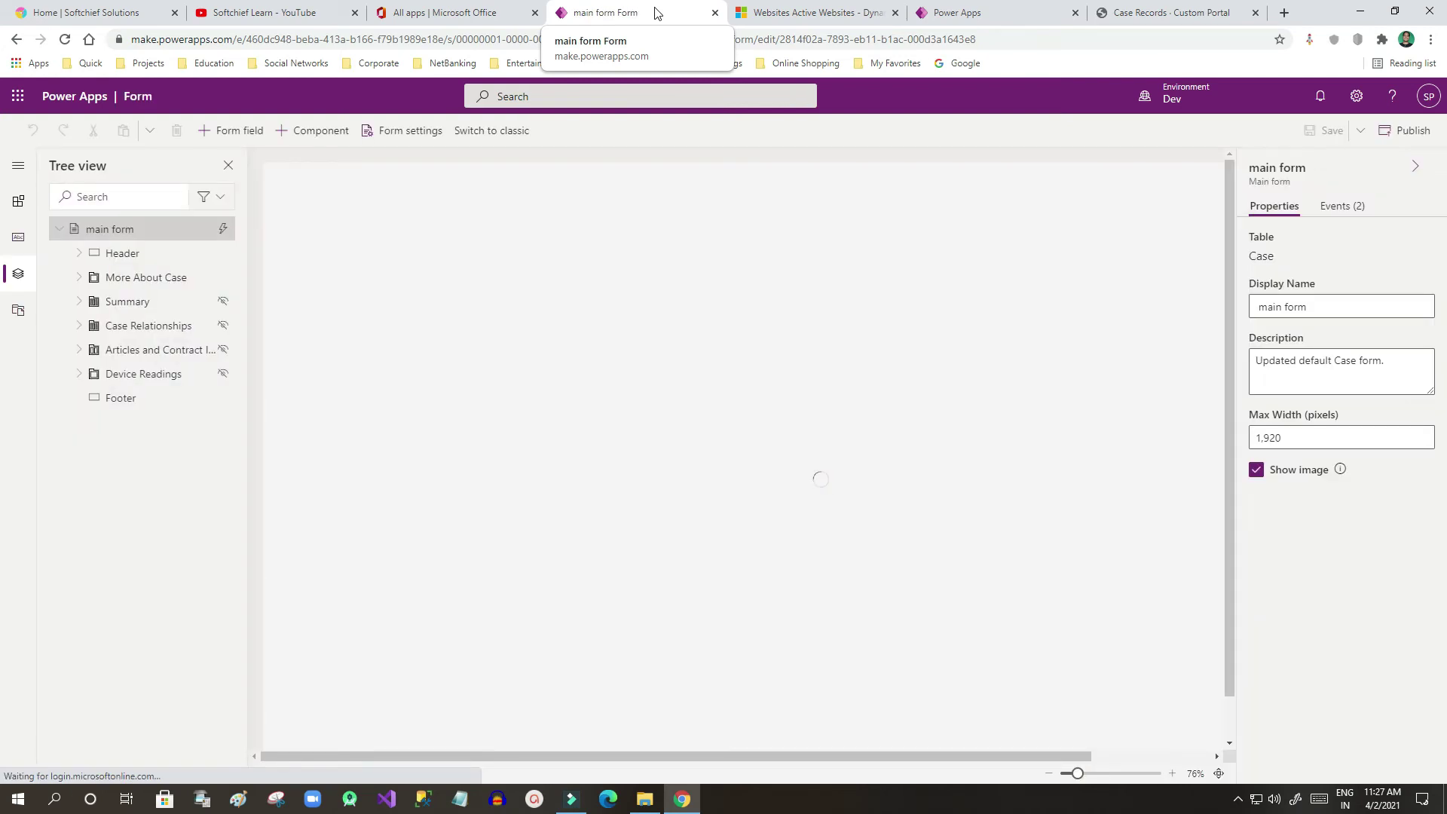
click(1412, 305)
triple_click(1325, 303)
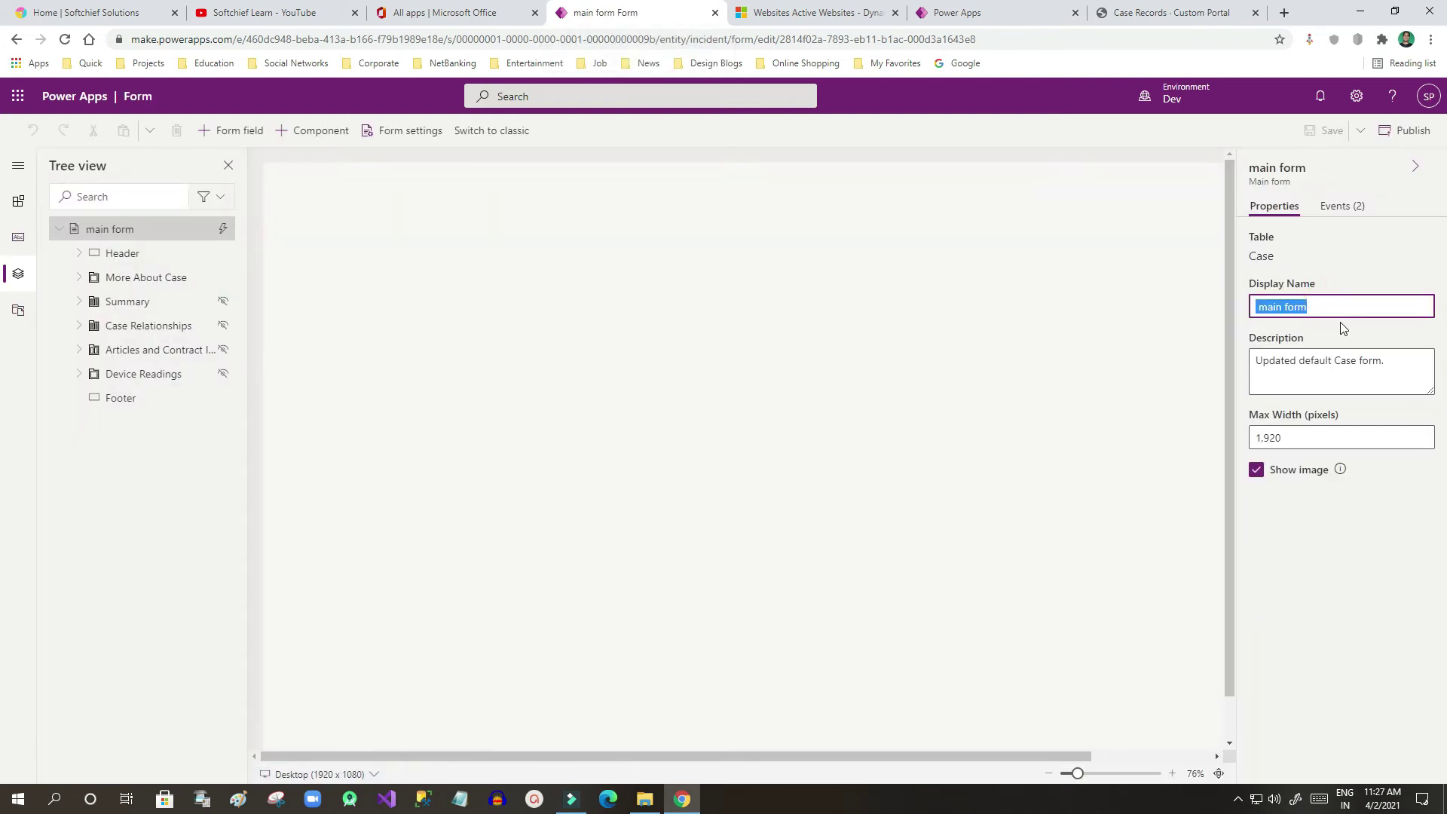
text(Ca)
key(BackSpace)
key(BackSpace)
text(Case)
click(1325, 323)
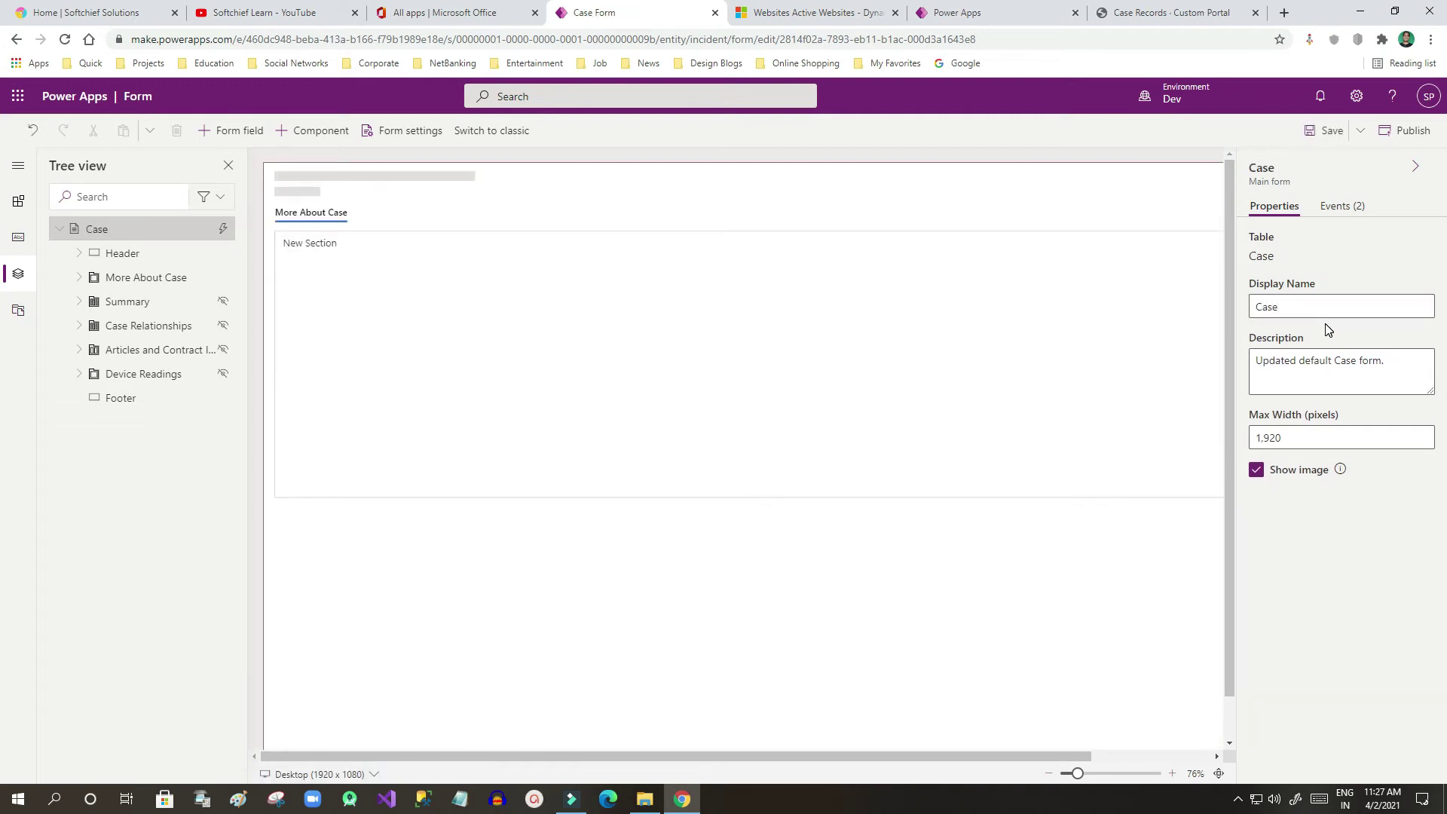
click(1310, 300)
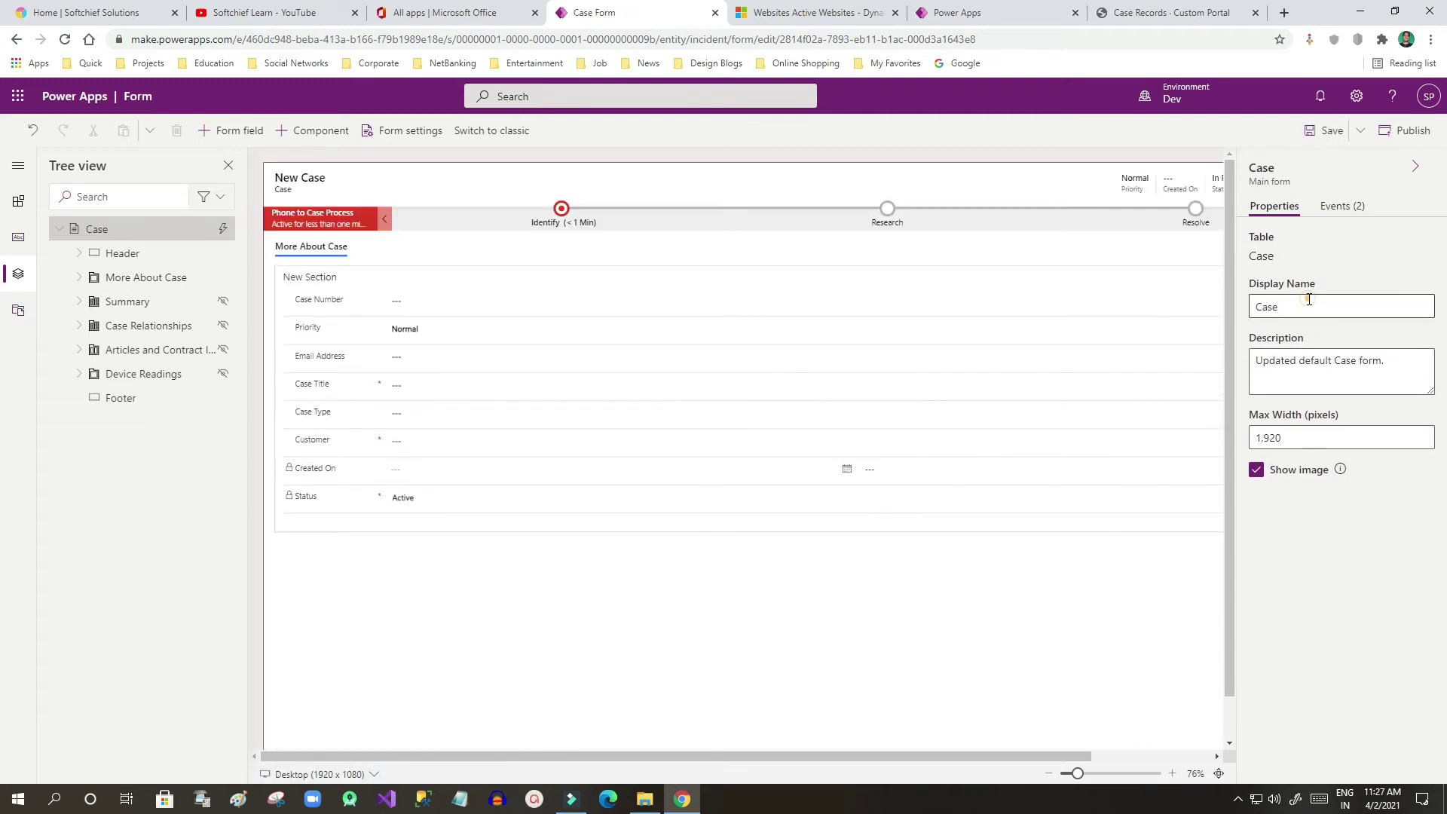
text(Portal Fo)
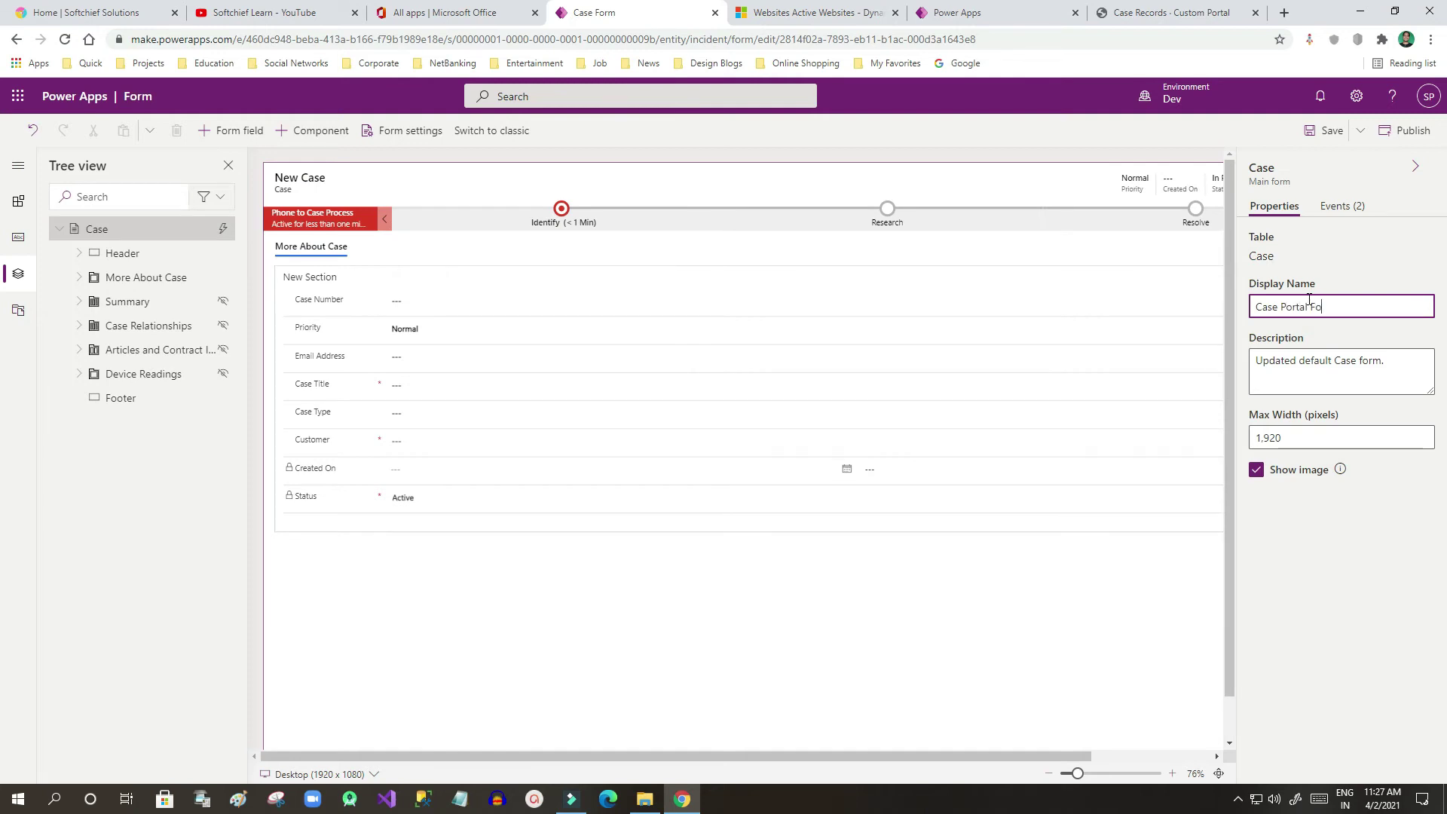
text(rm)
click(1328, 361)
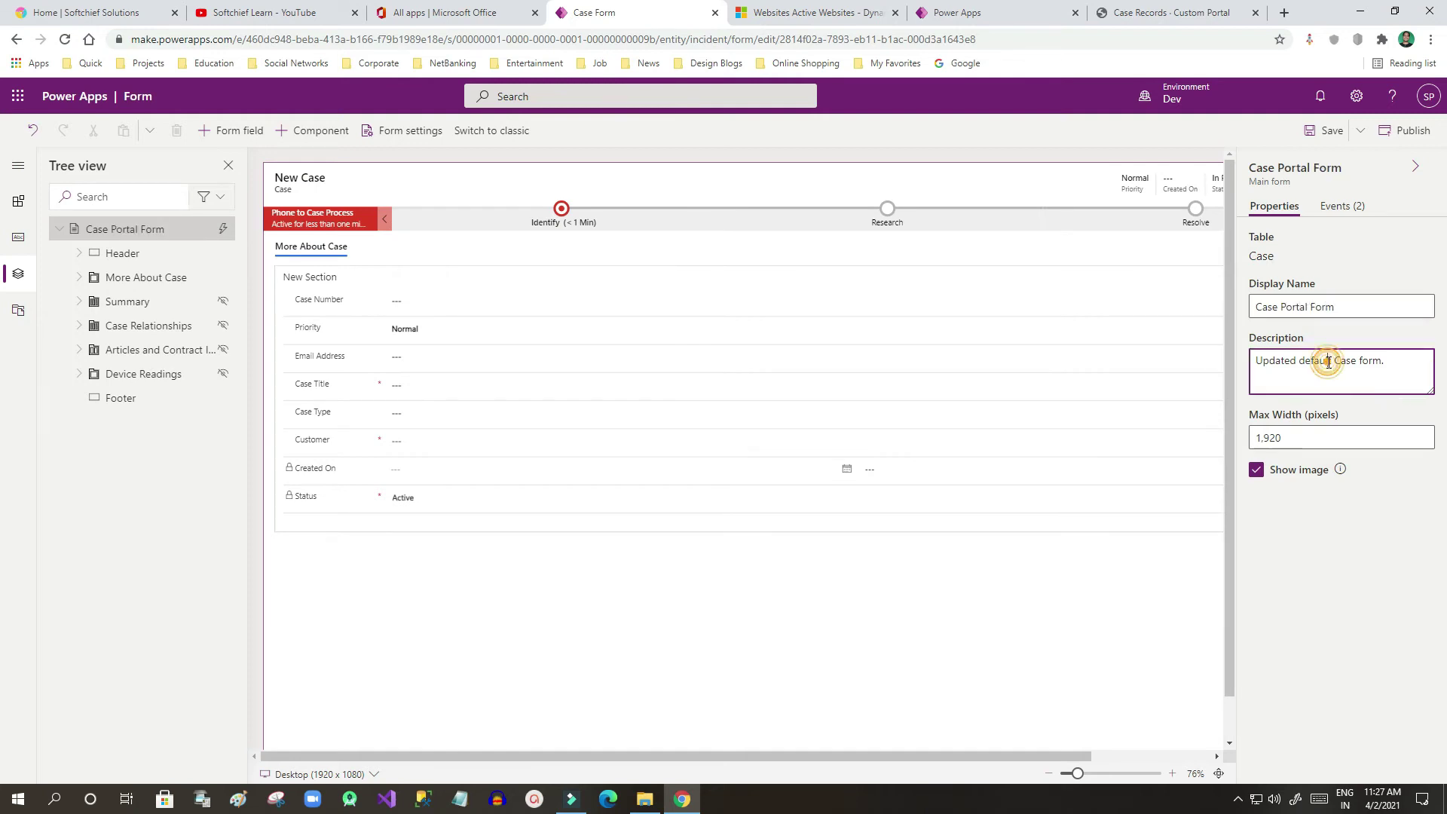
Save and publish the renamed case form
click(1325, 131)
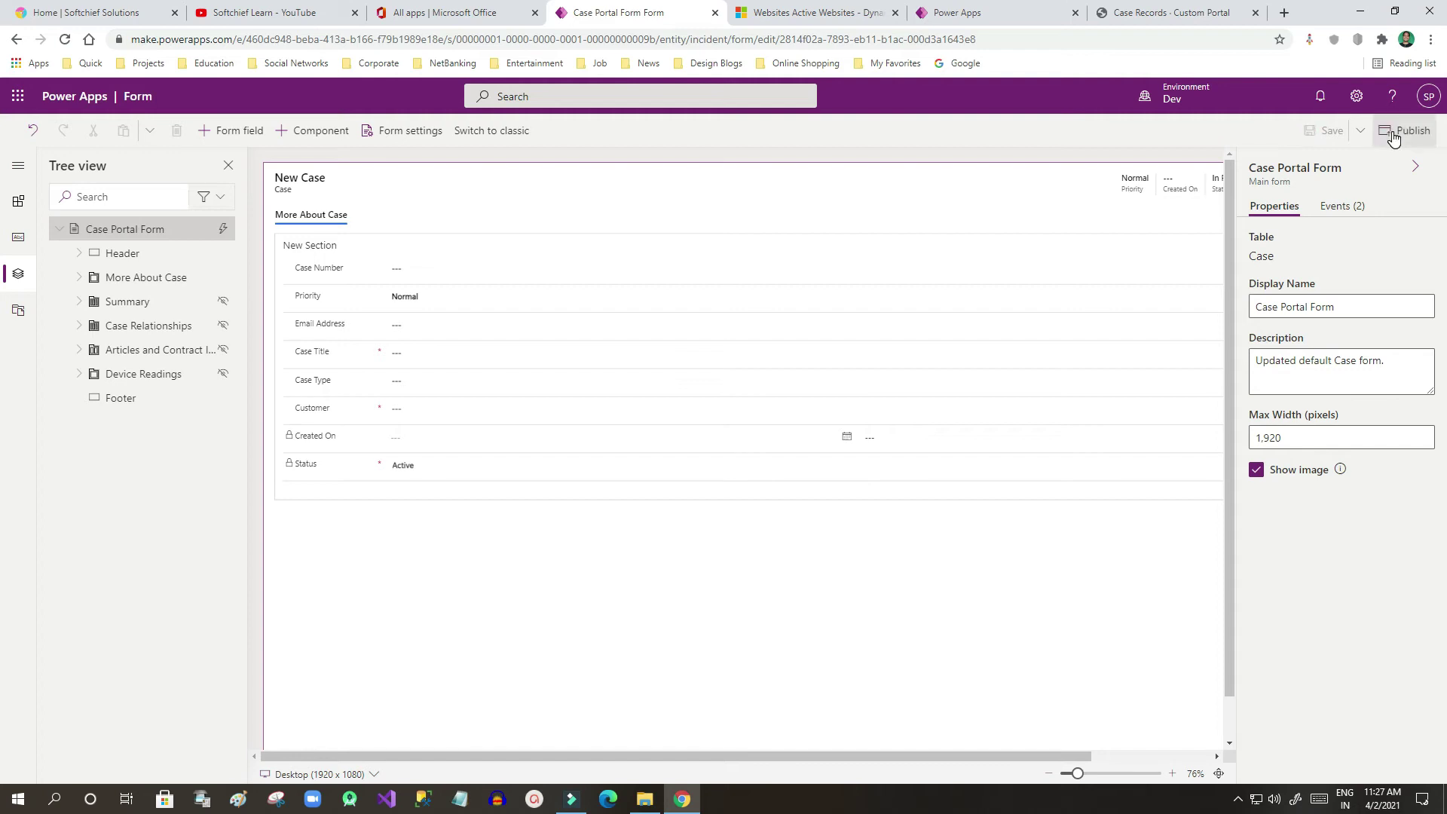
click(1394, 136)
Switch to Dynamics 365 Portal Management and start a new entity form named Case Details Form
click(788, 13)
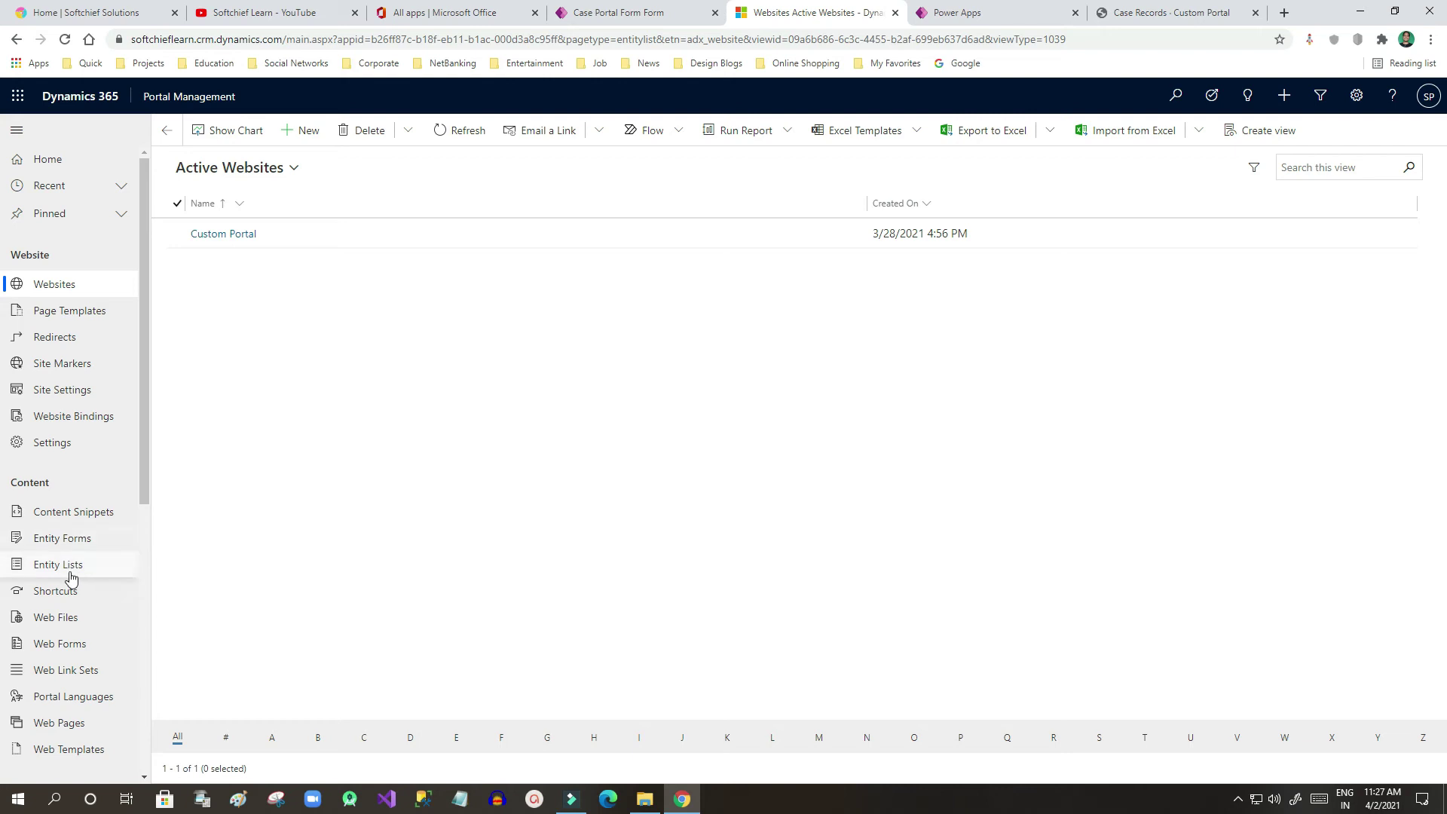
click(73, 541)
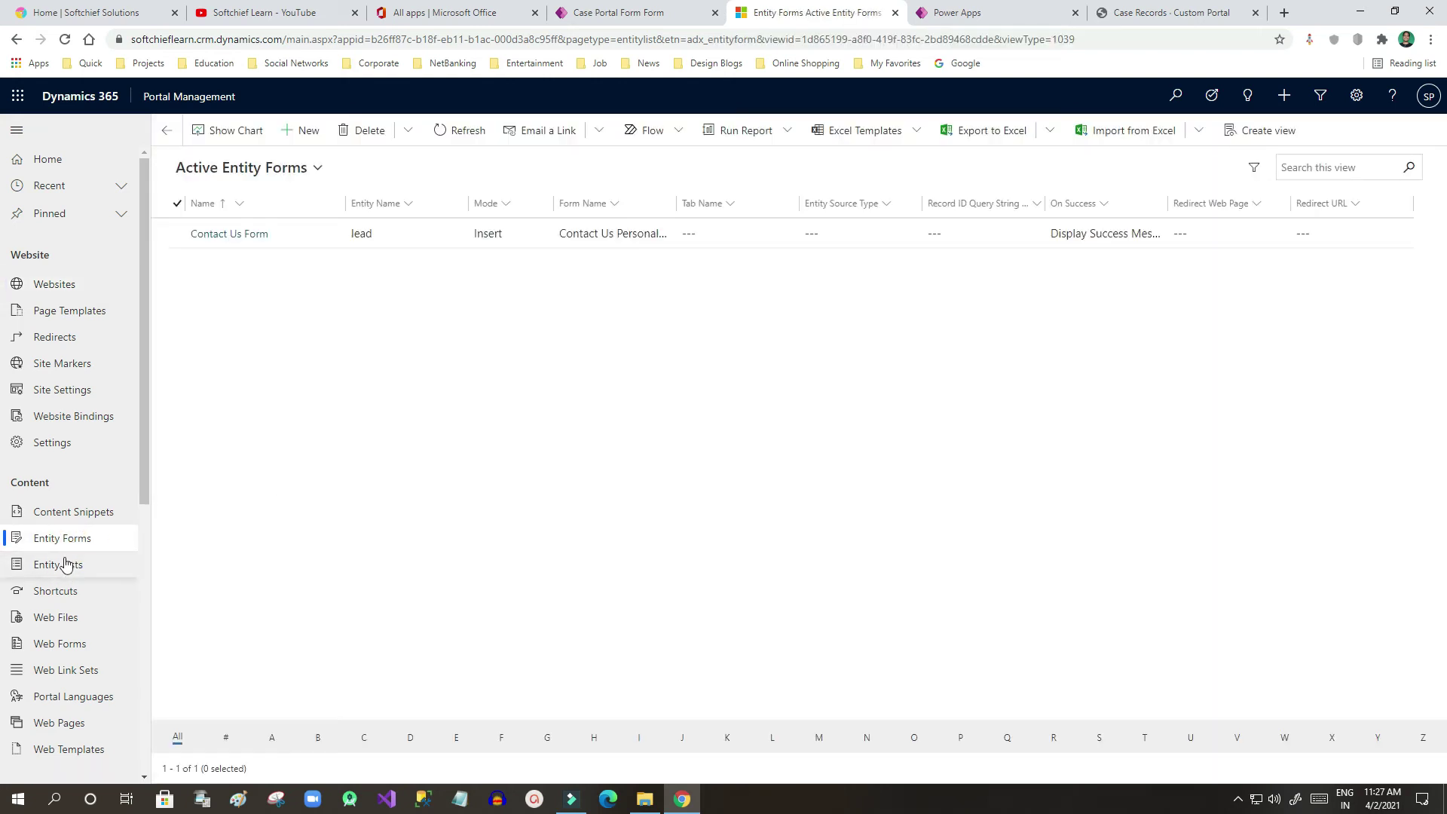
click(243, 331)
click(301, 130)
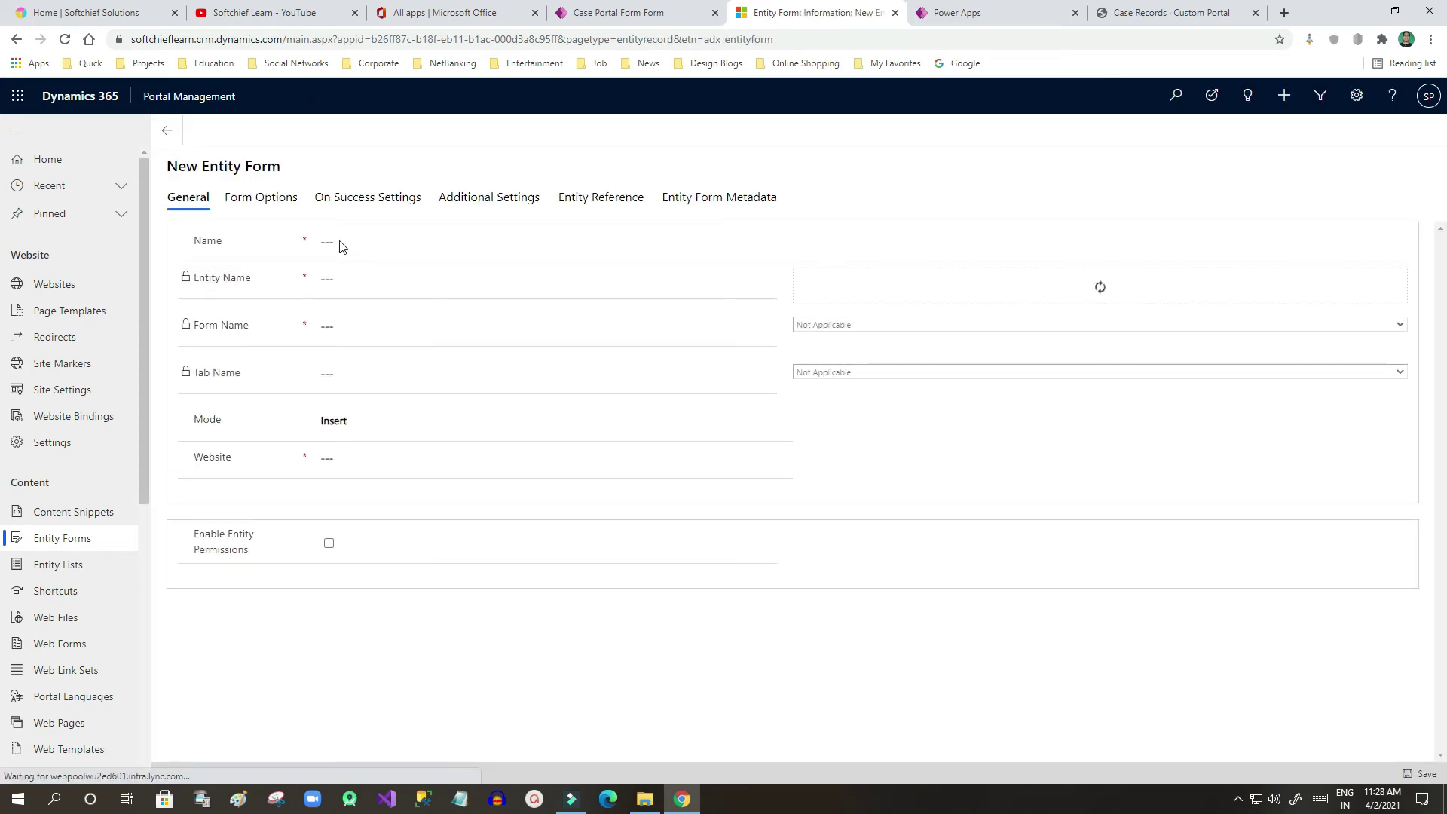
click(341, 244)
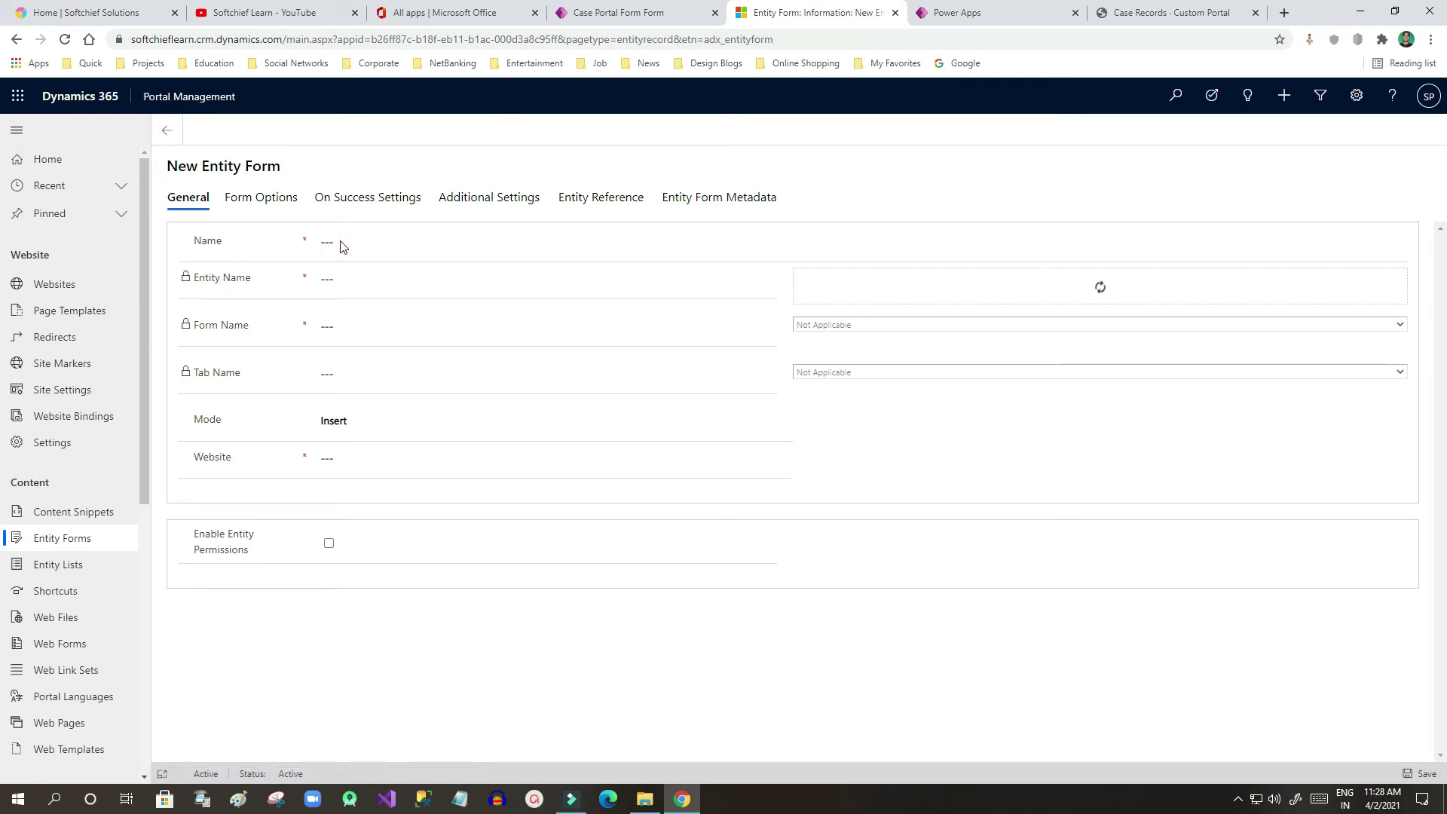
click(332, 241)
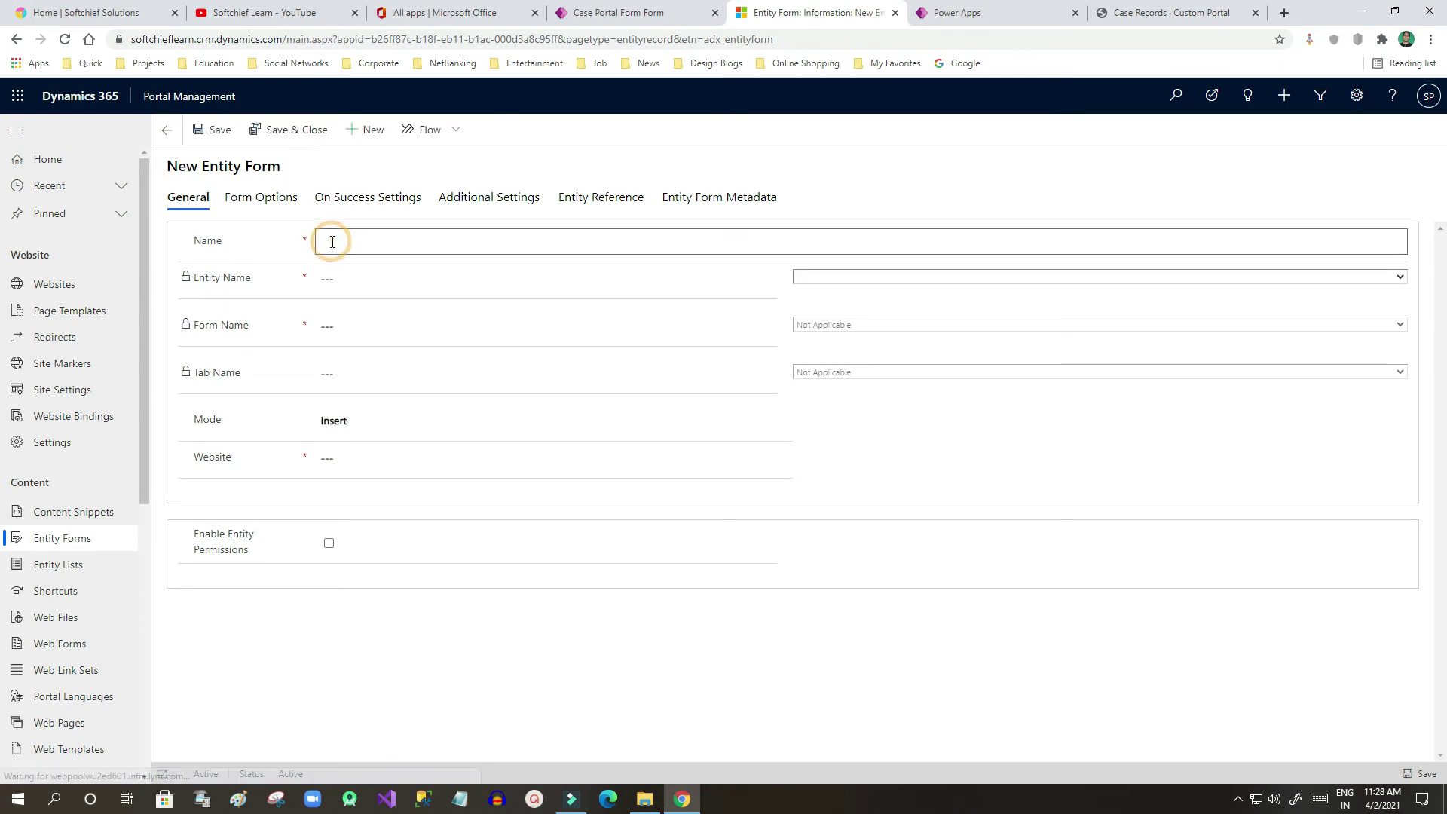
text(Case Details F)
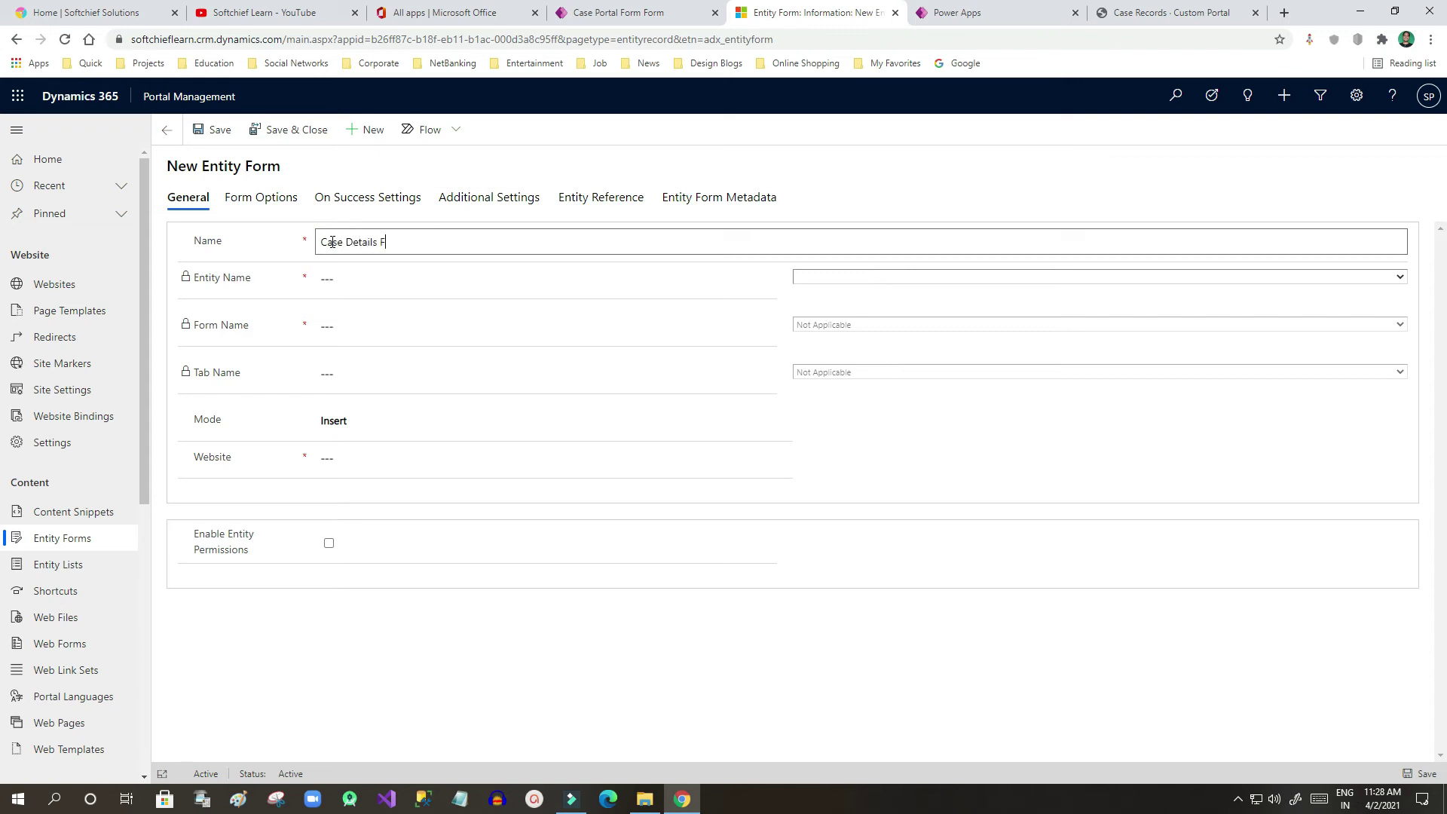
text(orm)
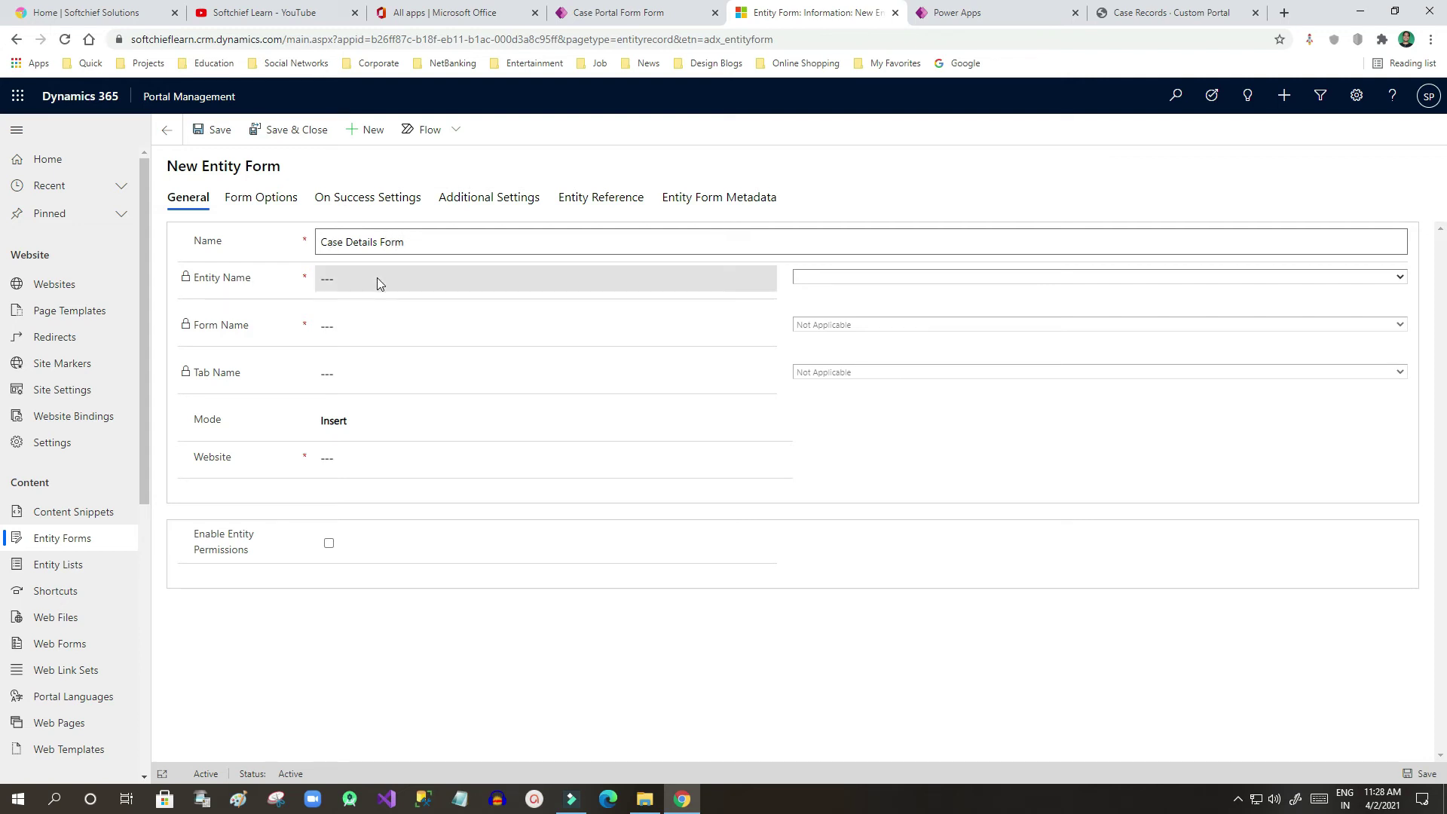
Set the entity form's entity to Case (incident) and its form name to Case Portal Form
click(881, 278)
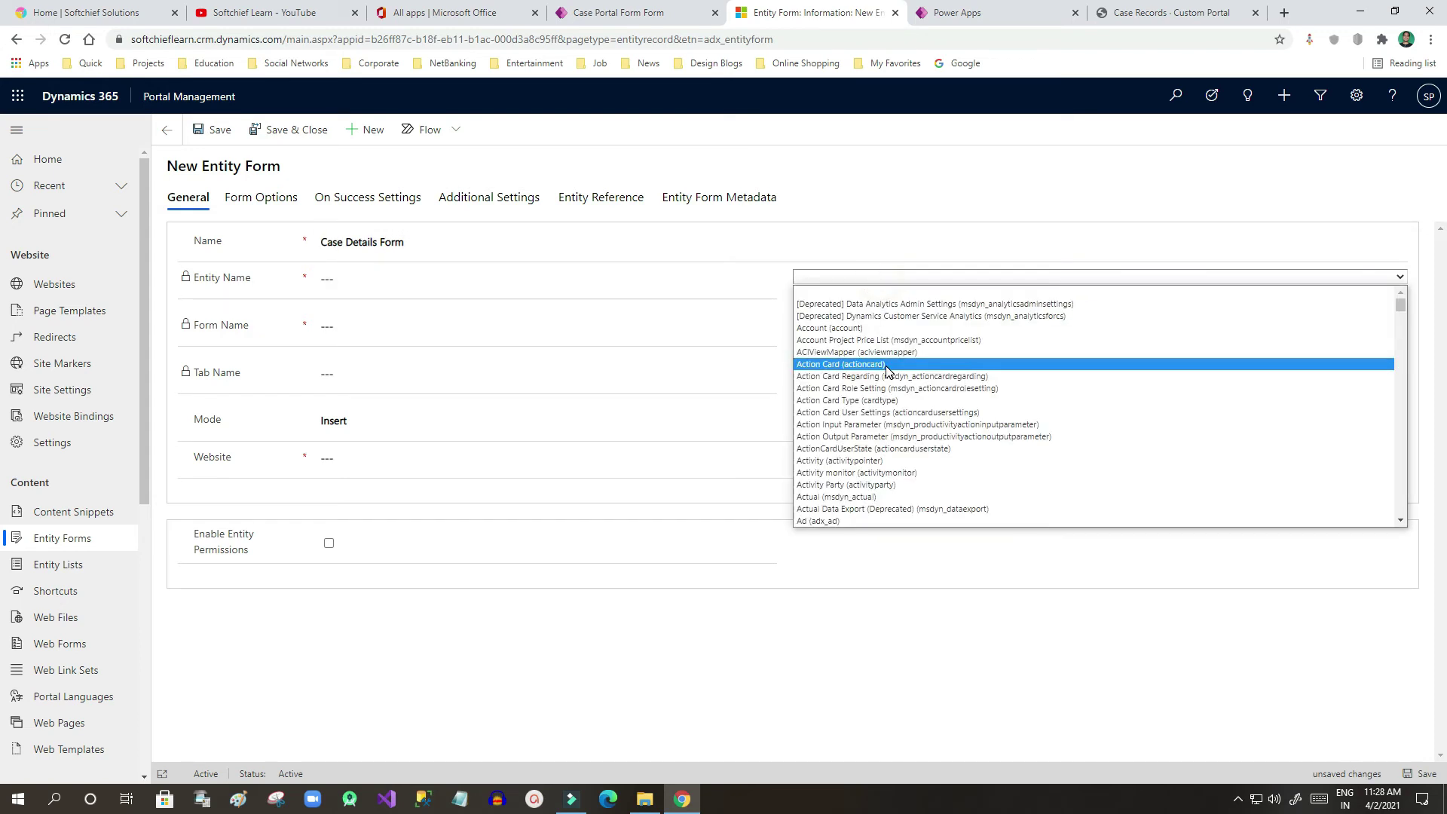
scroll(882, 513, down, 10)
click(877, 522)
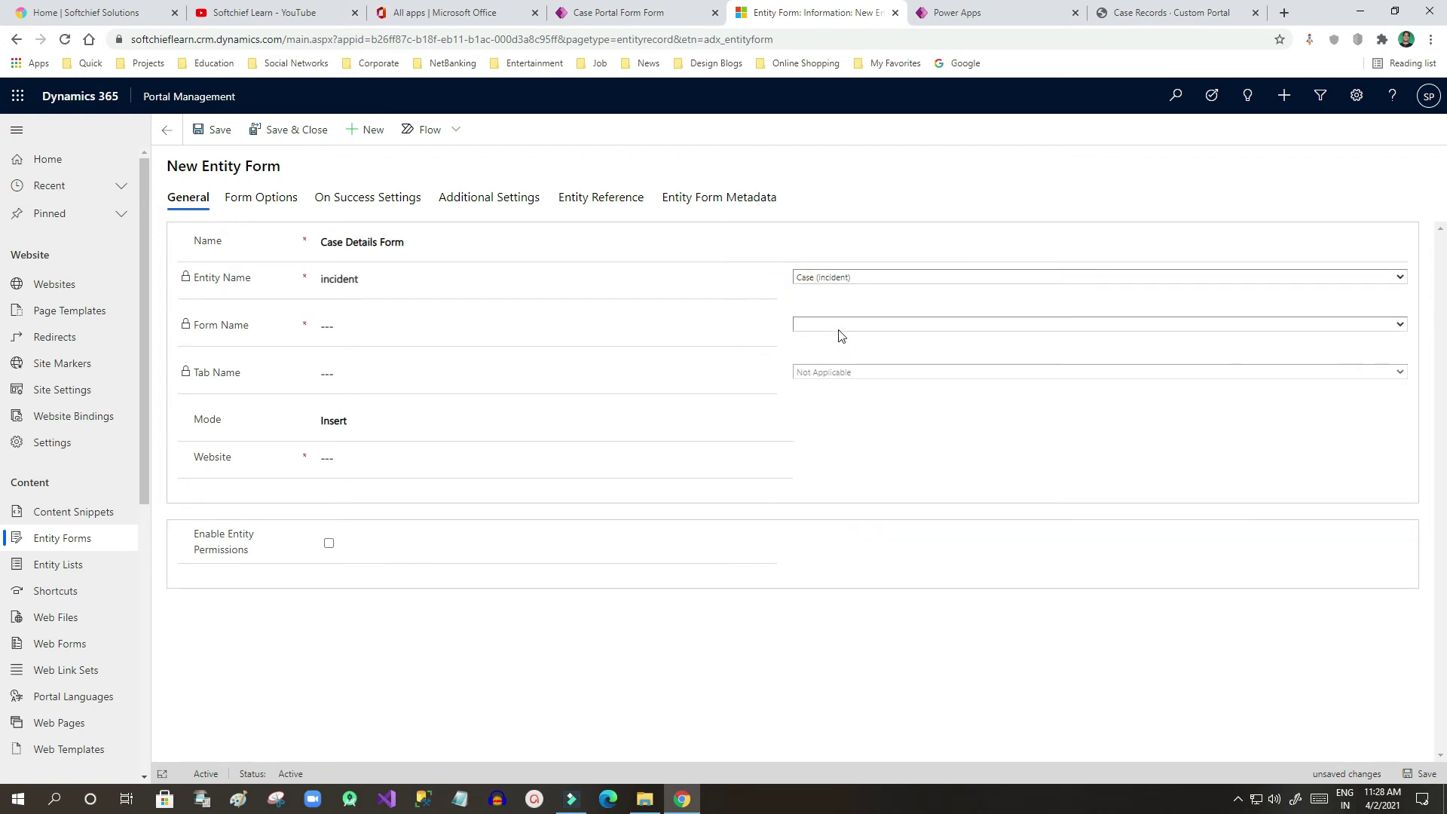
click(841, 332)
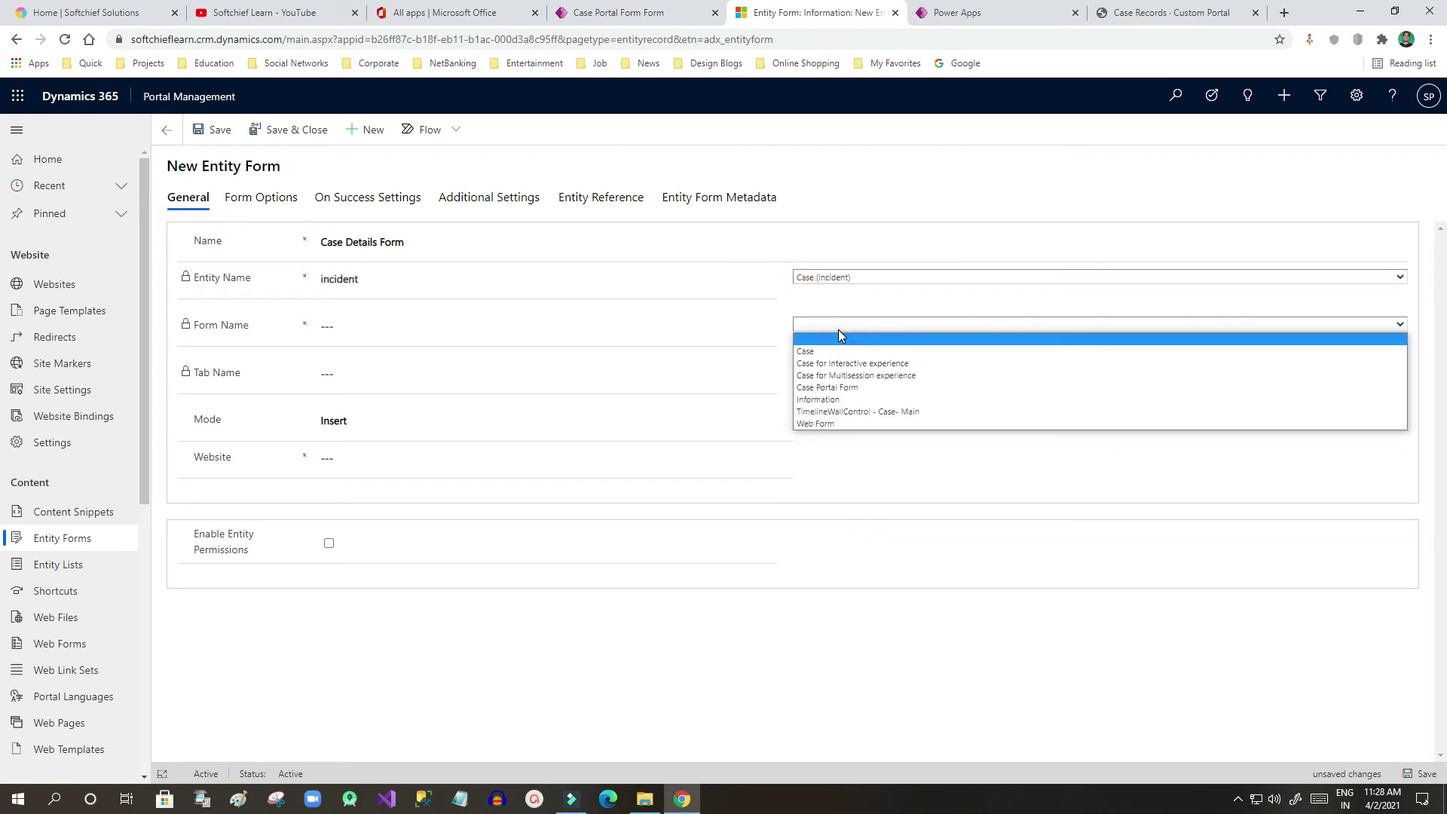
click(863, 390)
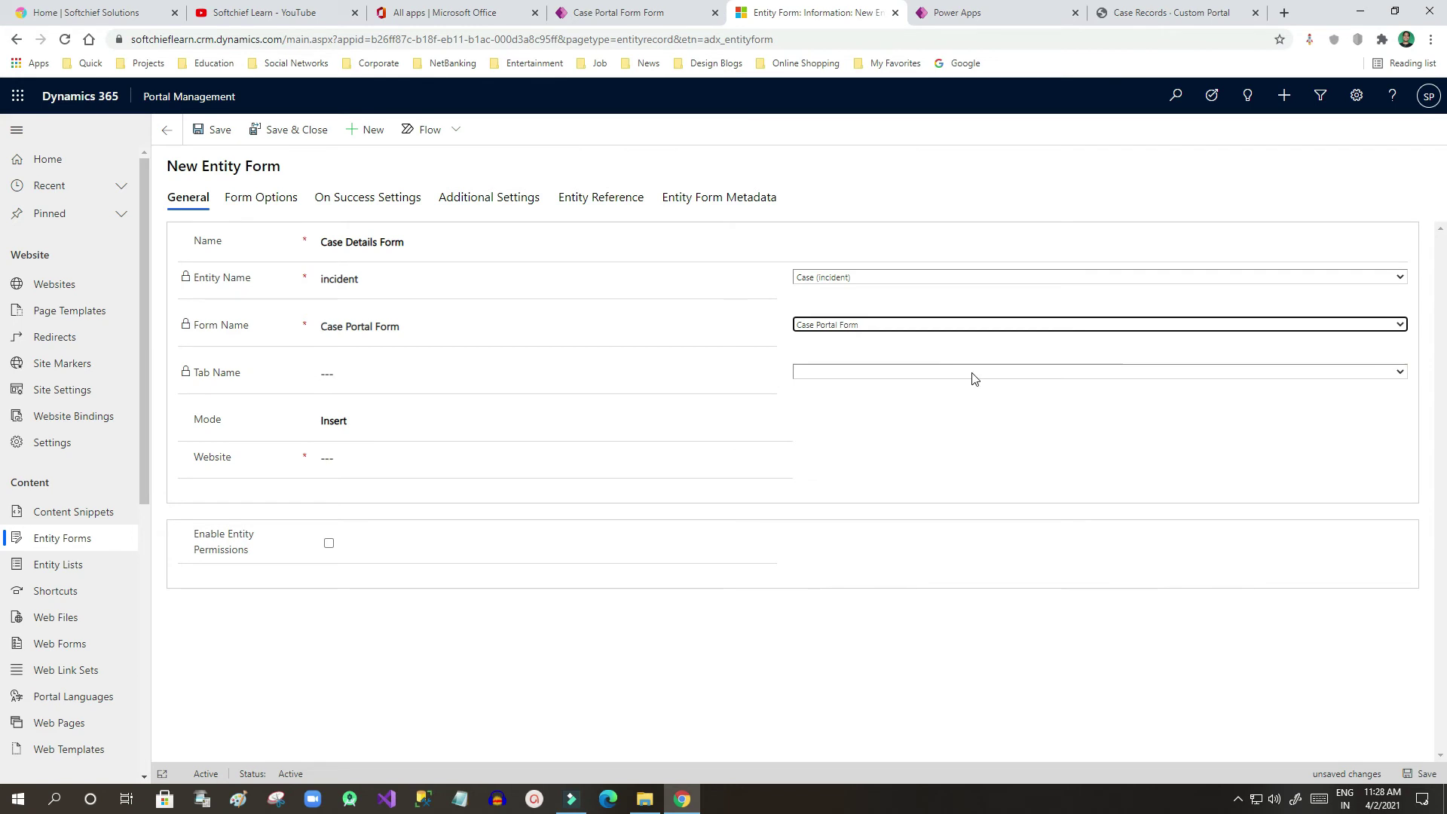
Set the entity form's mode to ReadOnly
click(367, 424)
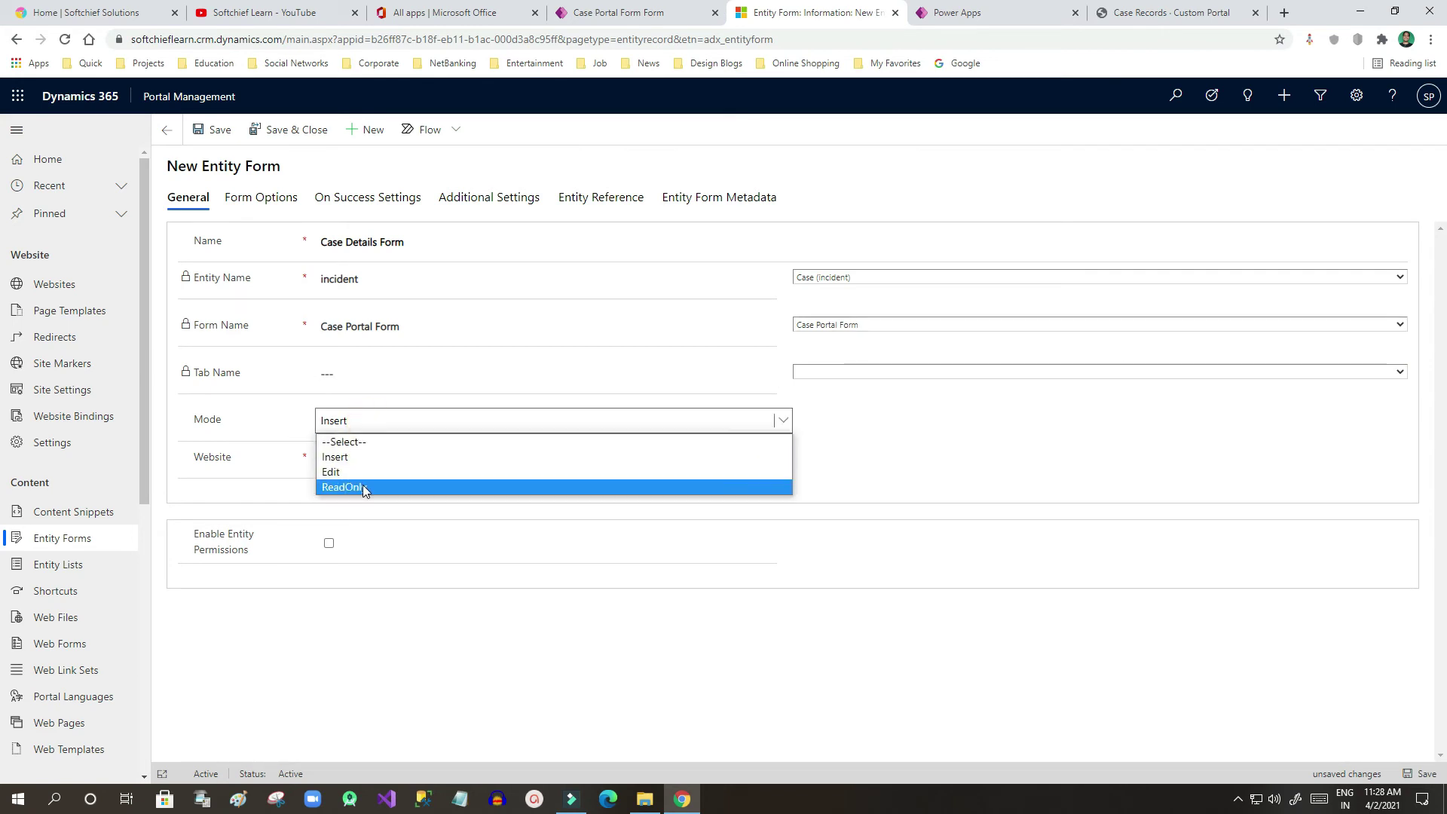
click(392, 486)
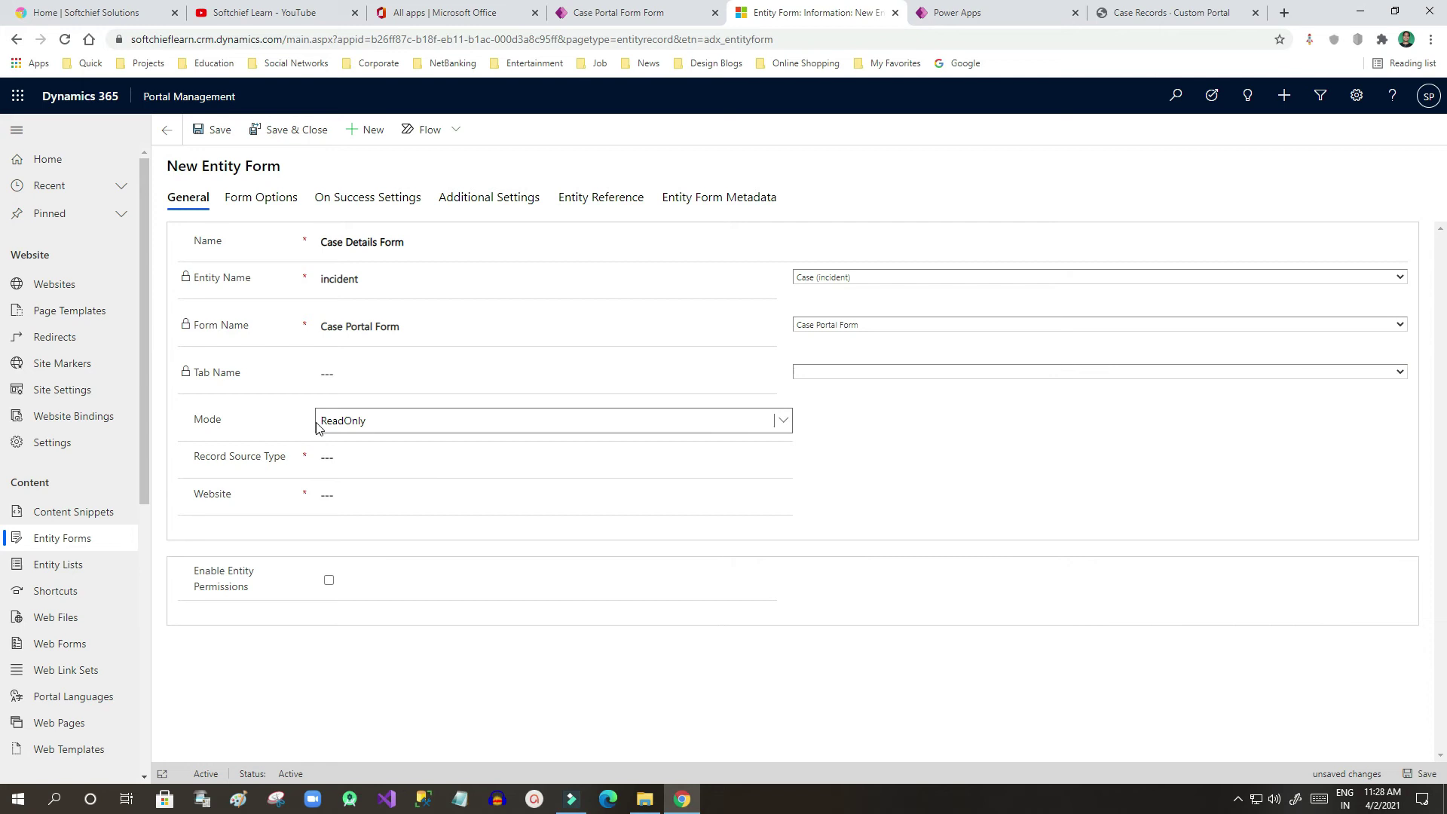
click(364, 420)
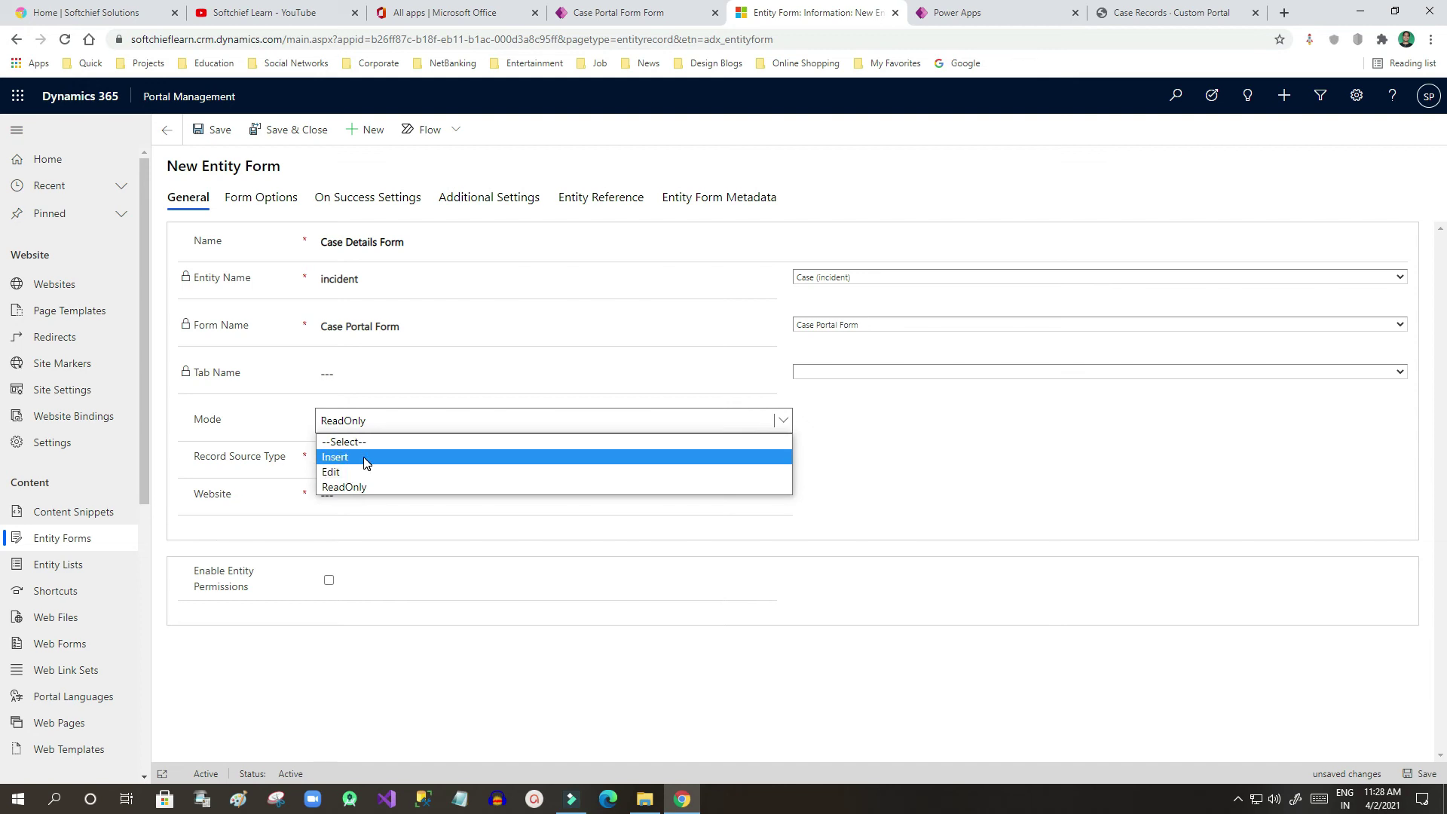
click(364, 487)
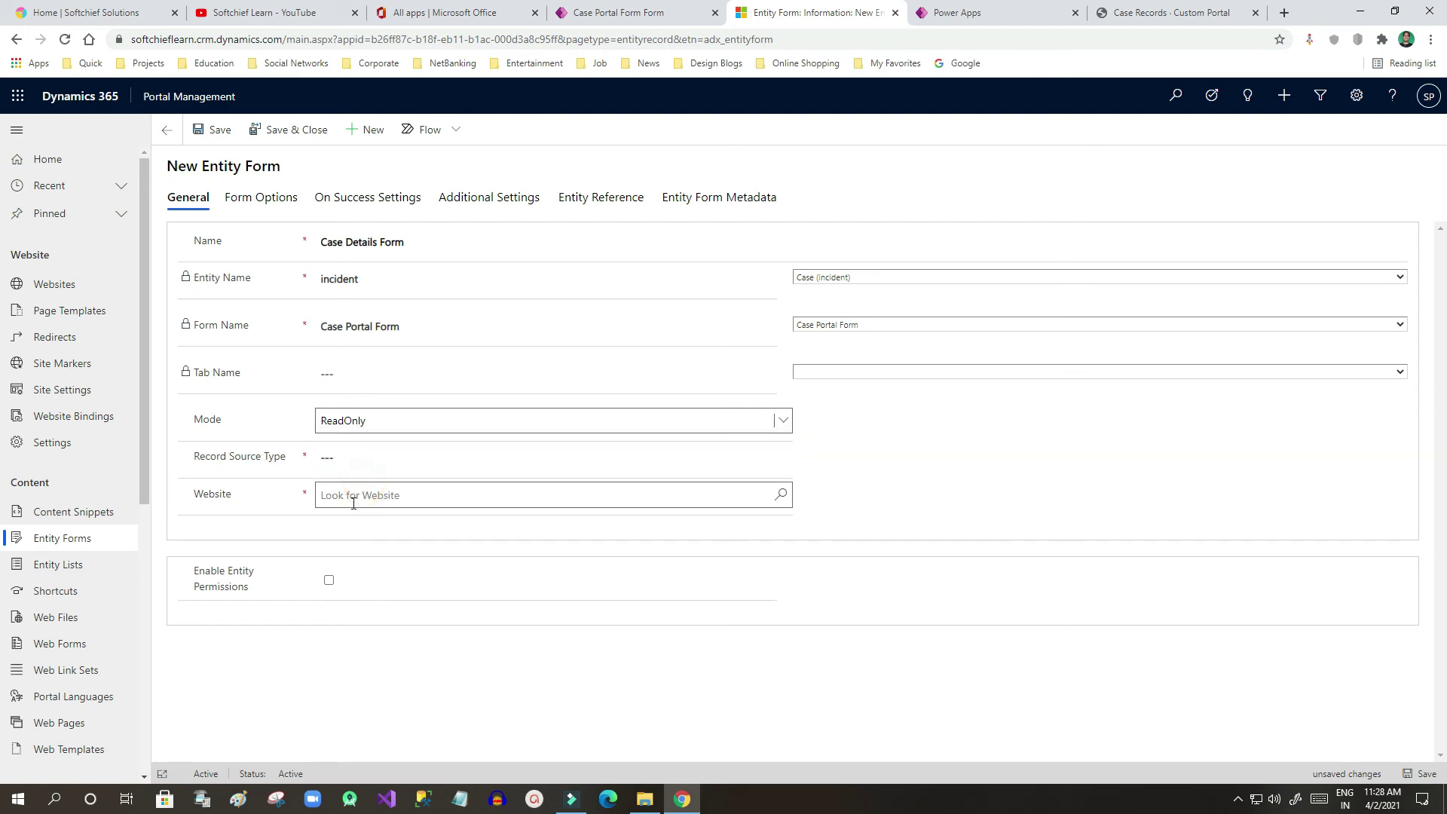
Set the record source type to Query String and check the record ID query string parameter name
click(357, 458)
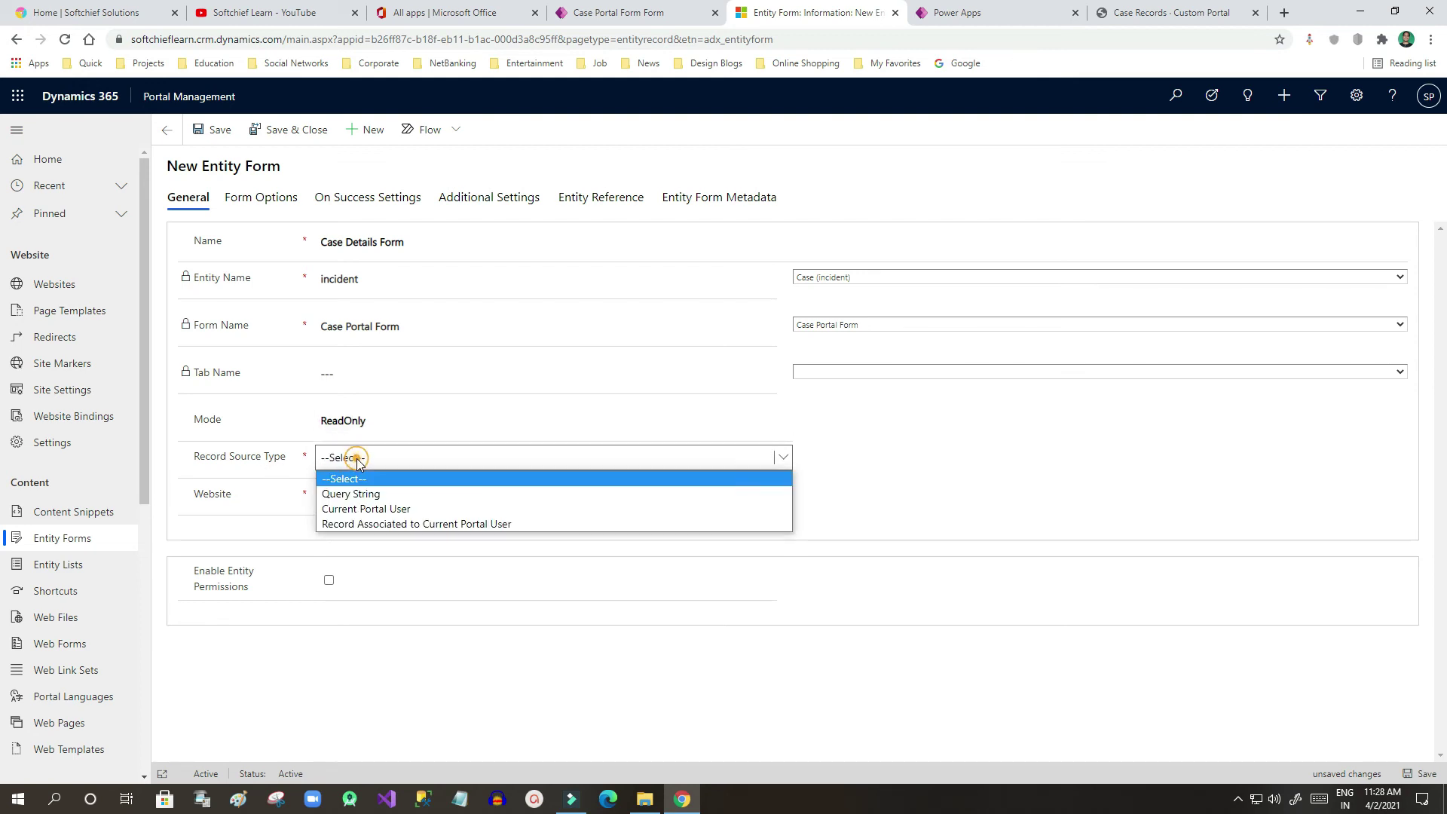
click(381, 495)
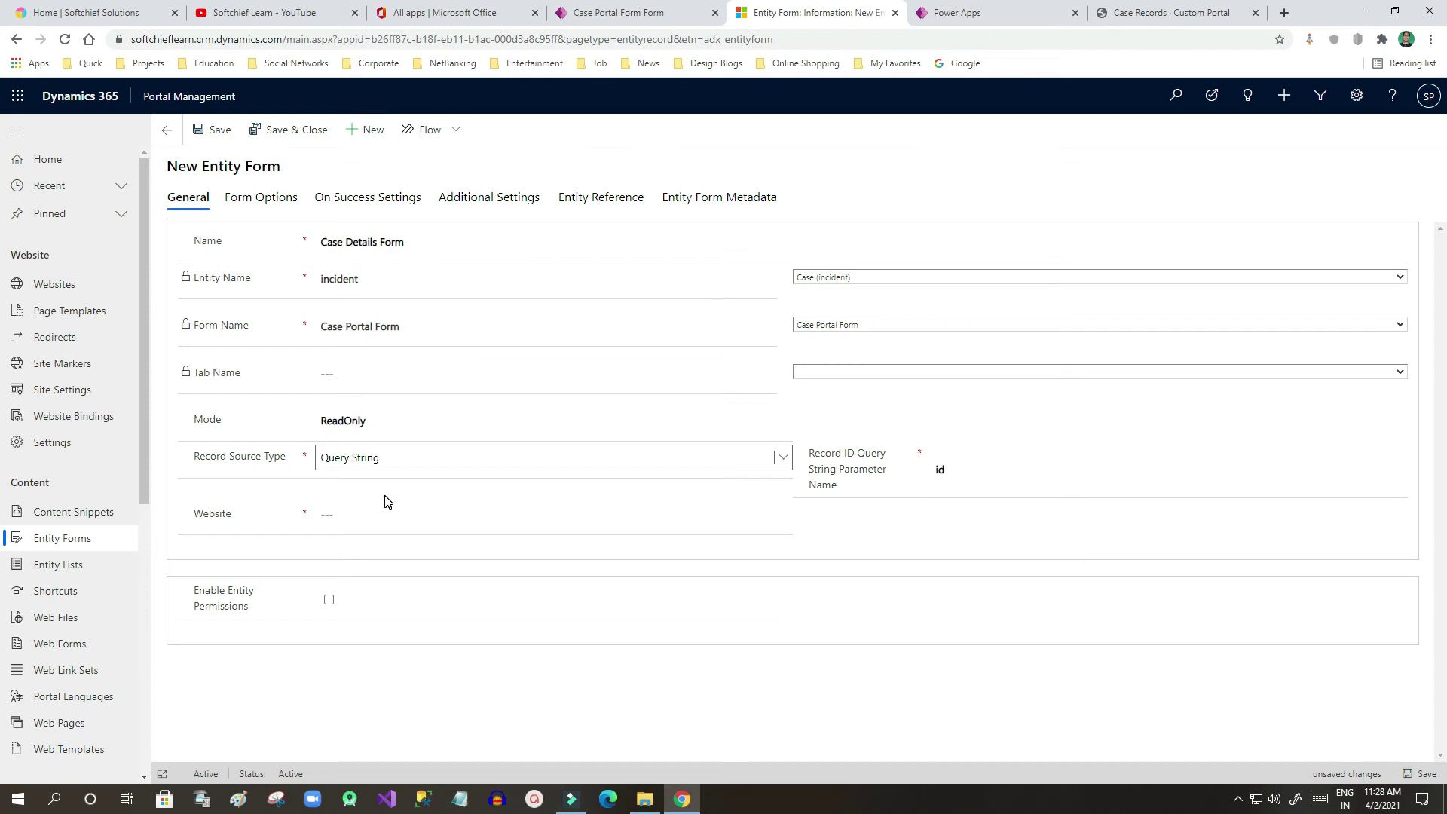
drag(826, 453, 857, 490)
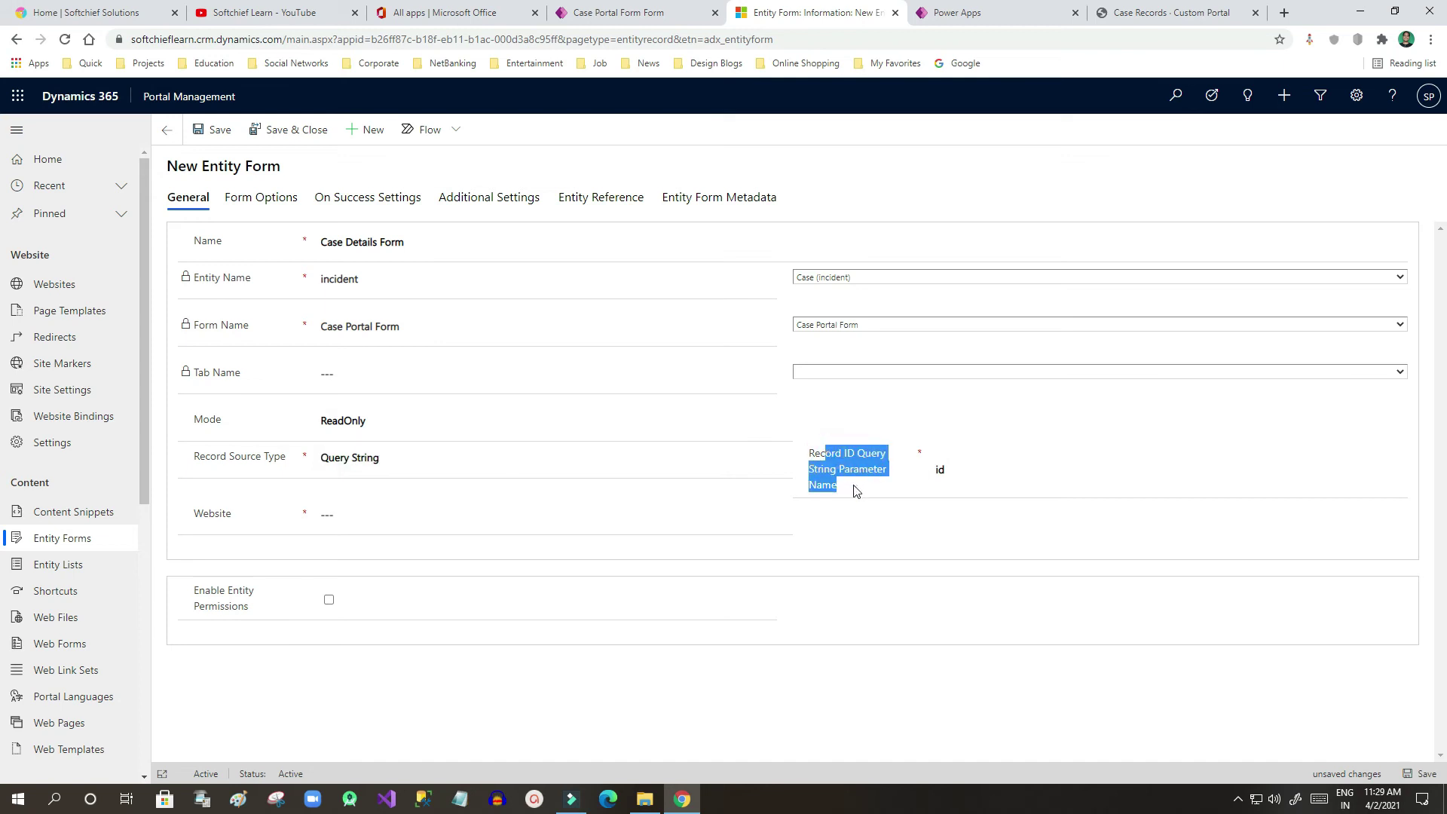
click(848, 486)
click(951, 473)
double_click(963, 472)
Assign the Custom Portal website to the entity form and save the record
click(328, 515)
click(781, 515)
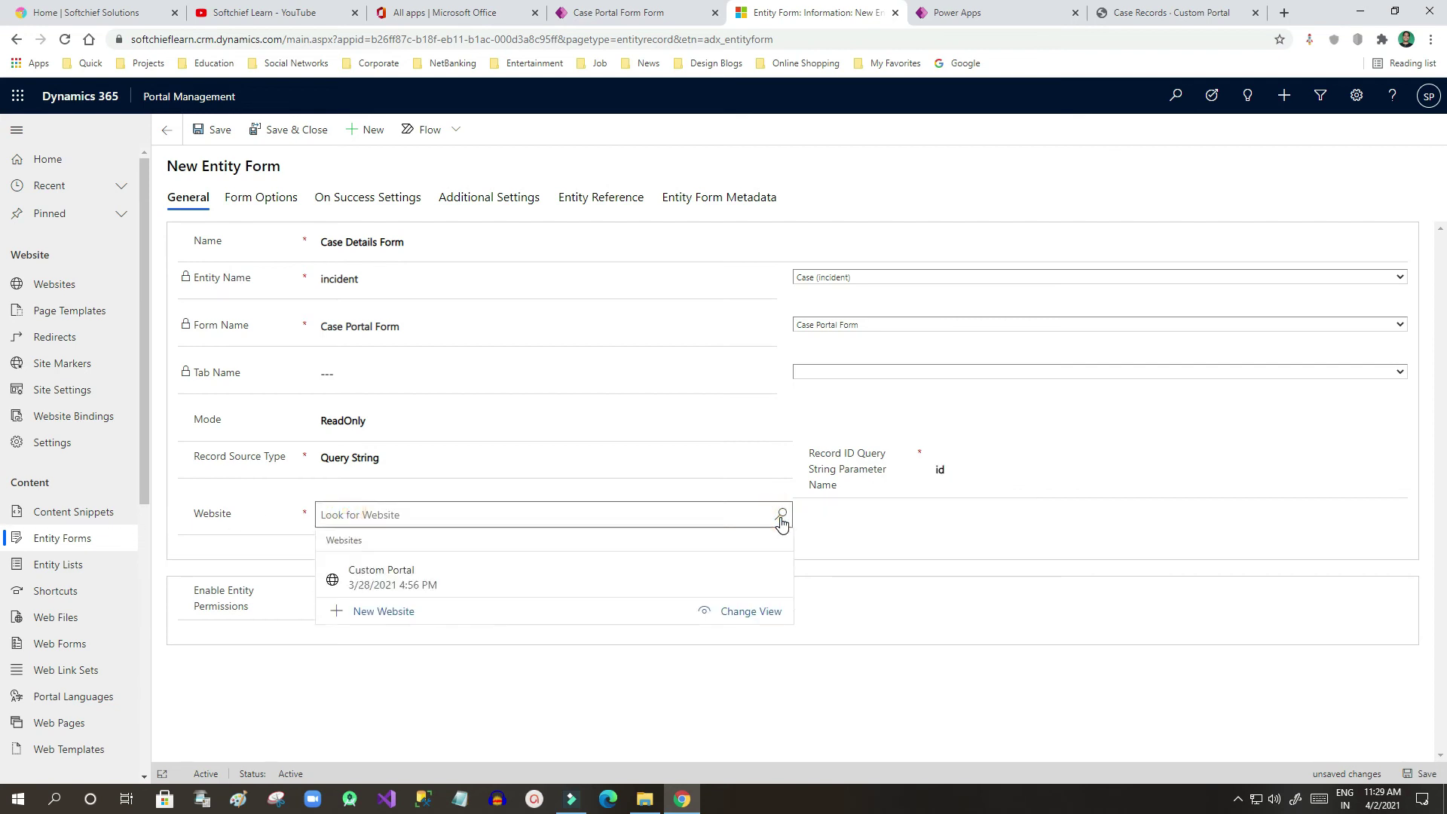
click(399, 579)
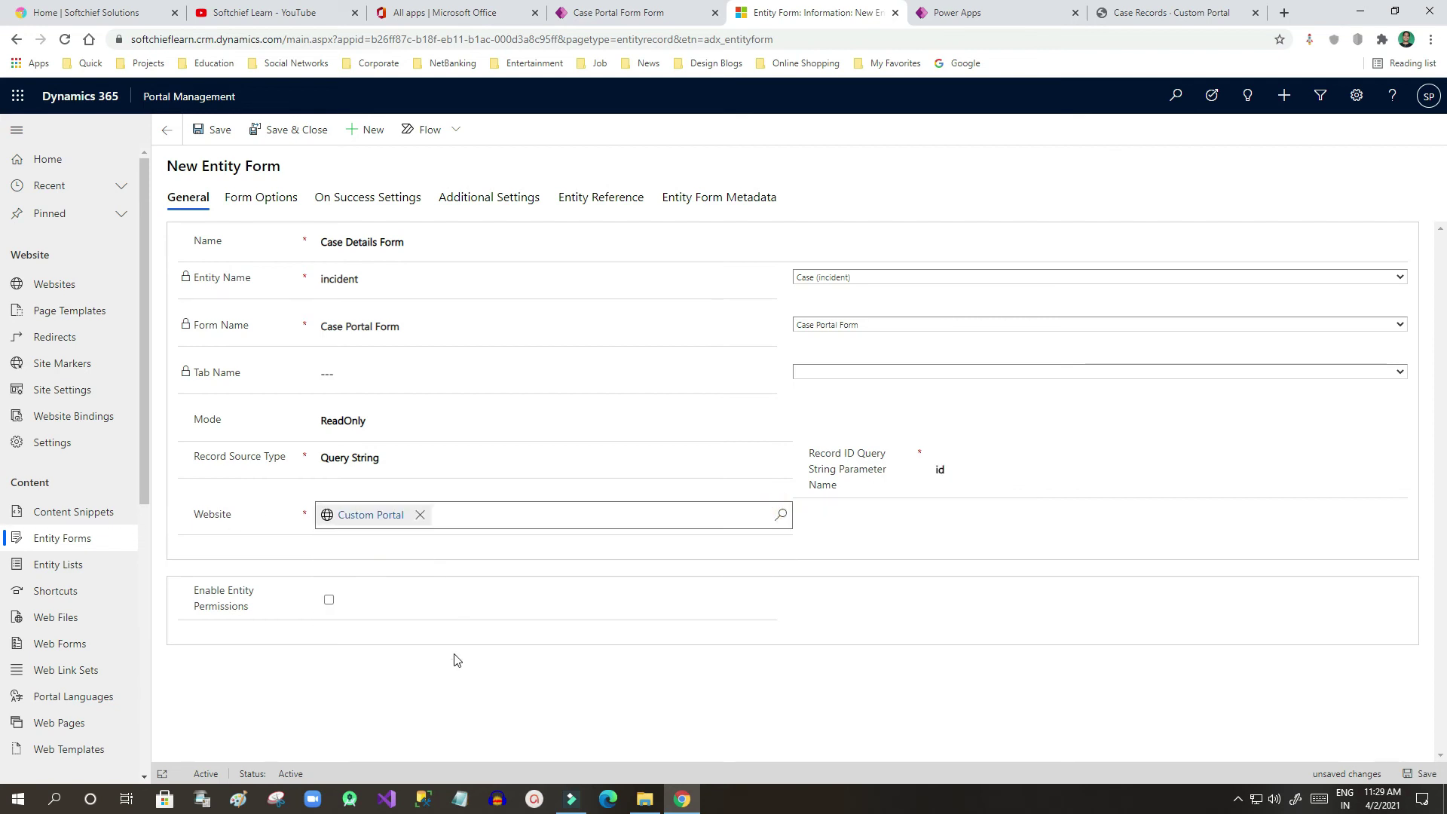
click(210, 136)
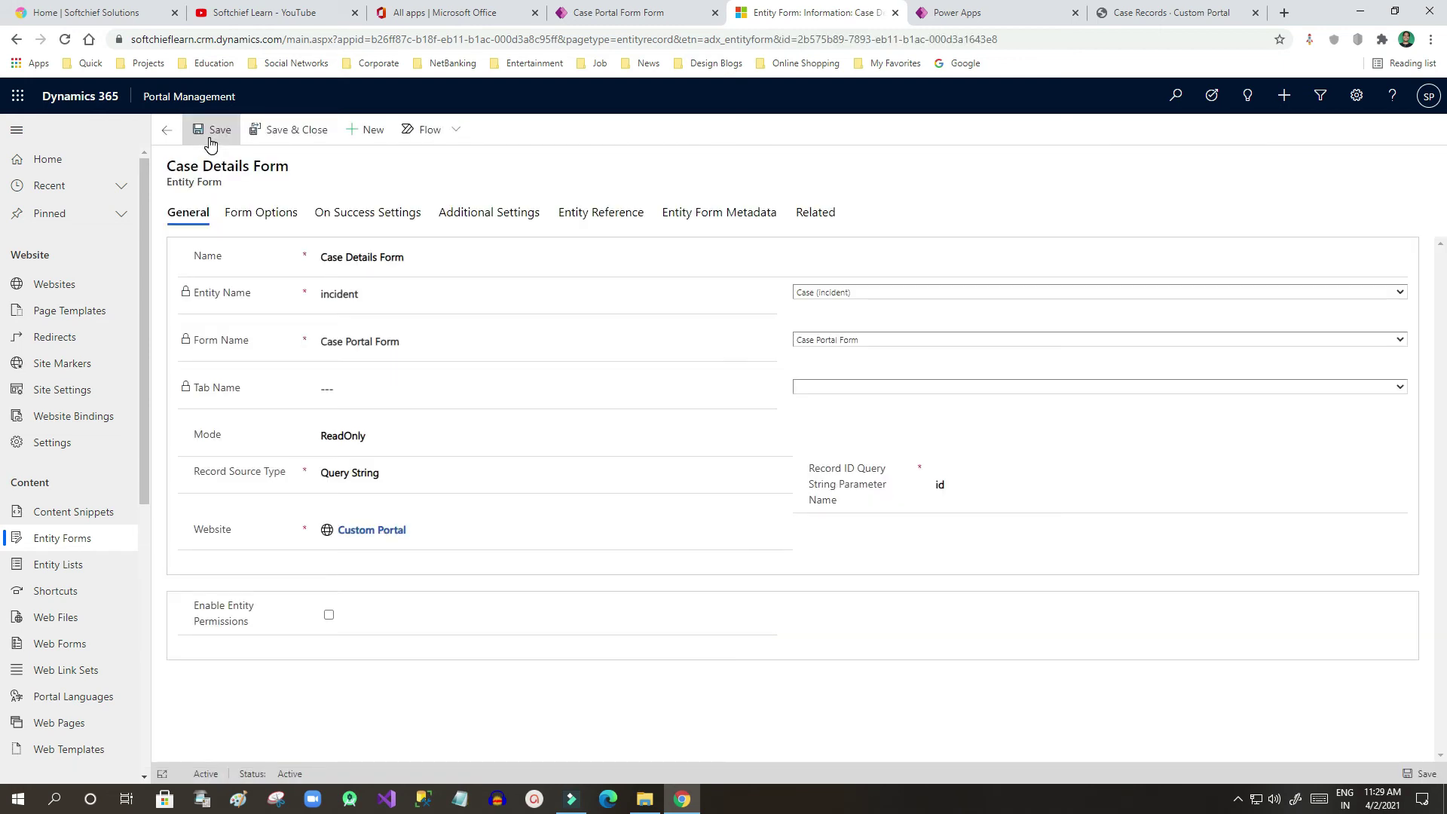
Switch to the Power Apps portal editor and synchronize the portal configuration
click(980, 12)
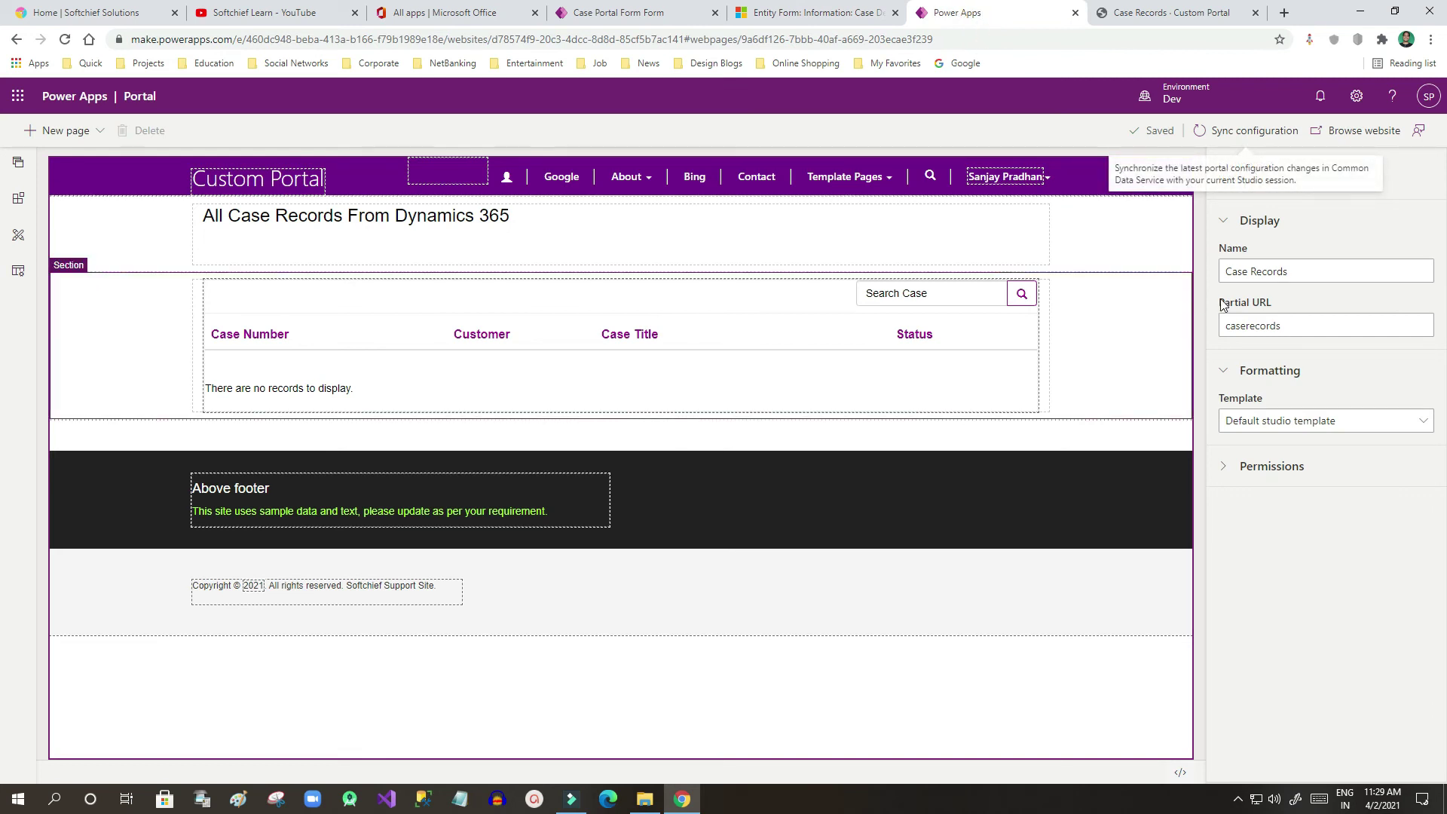
click(1247, 132)
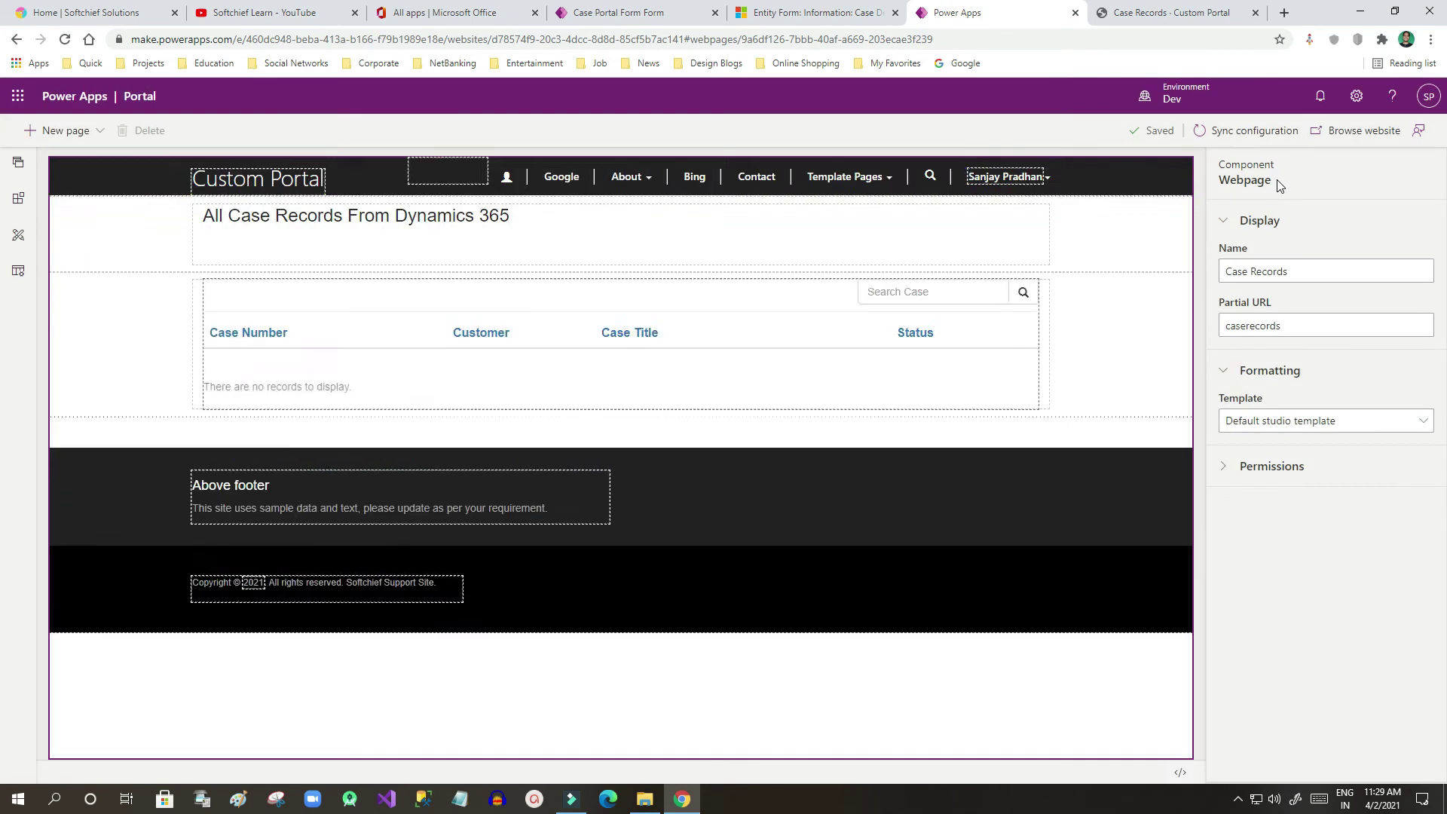
Turn on View details for the case list on the Case Records page, with Form as the target type
click(631, 374)
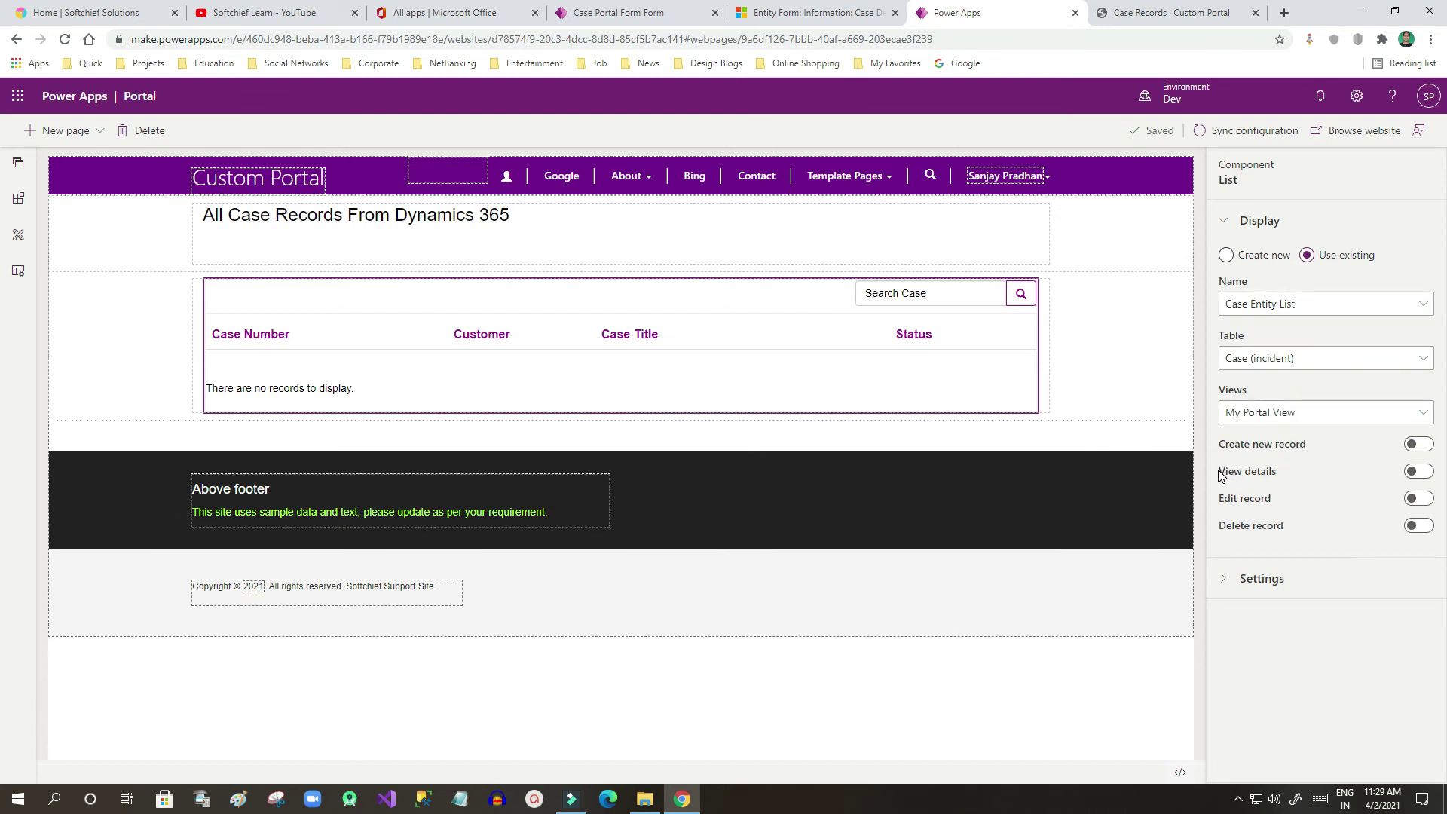
click(1228, 578)
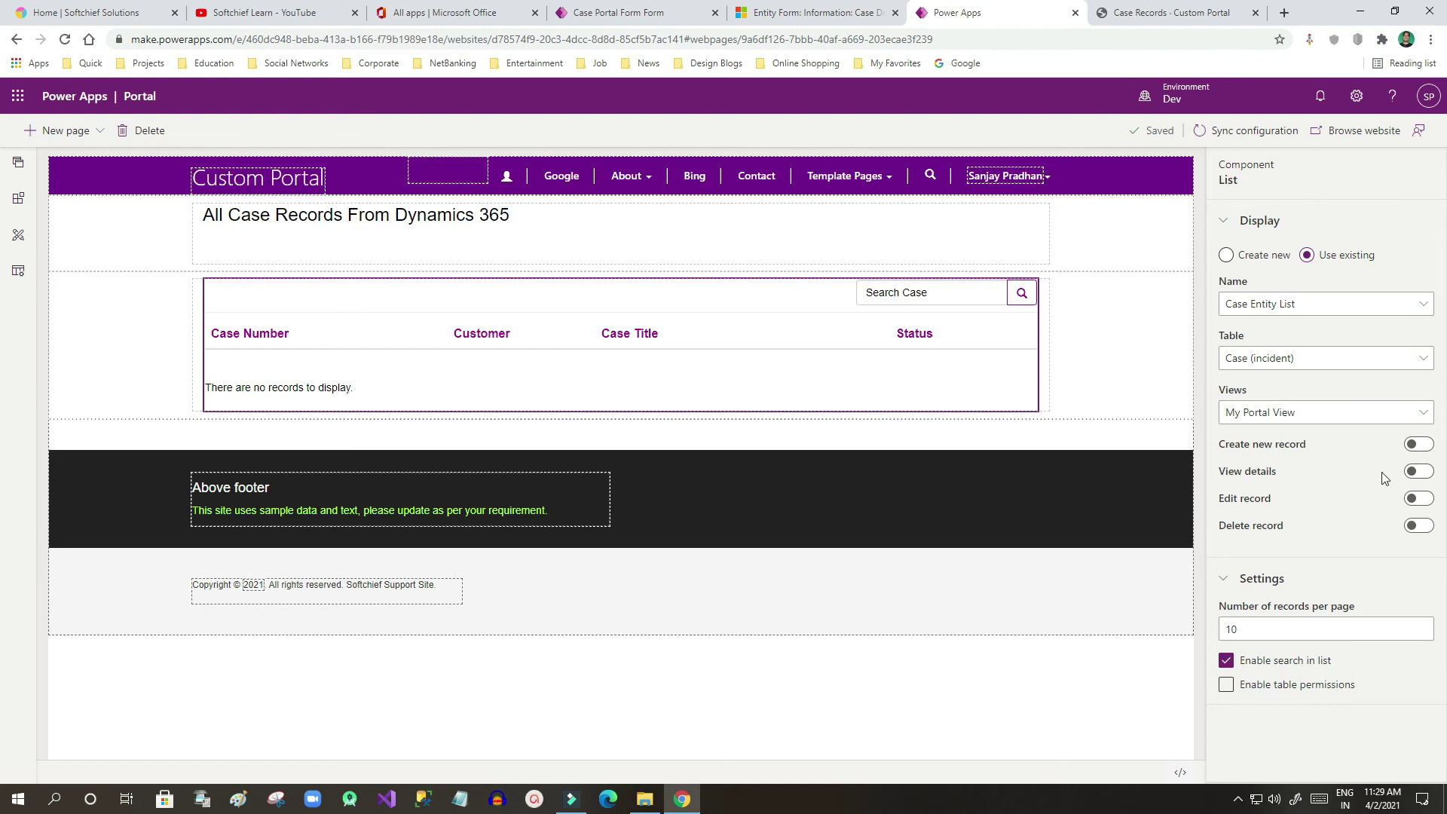
click(1421, 473)
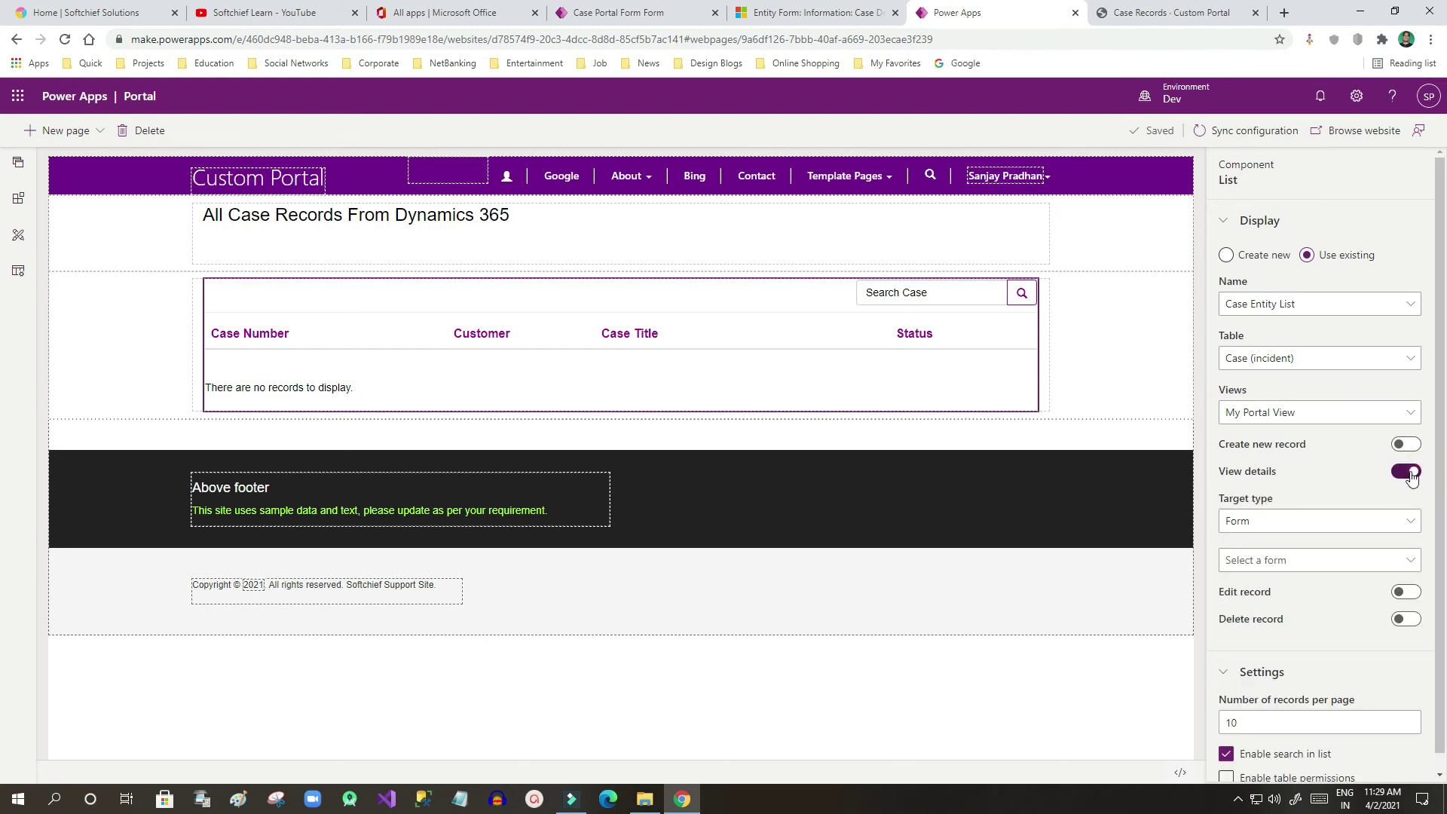
drag(1219, 498, 1273, 499)
click(1298, 524)
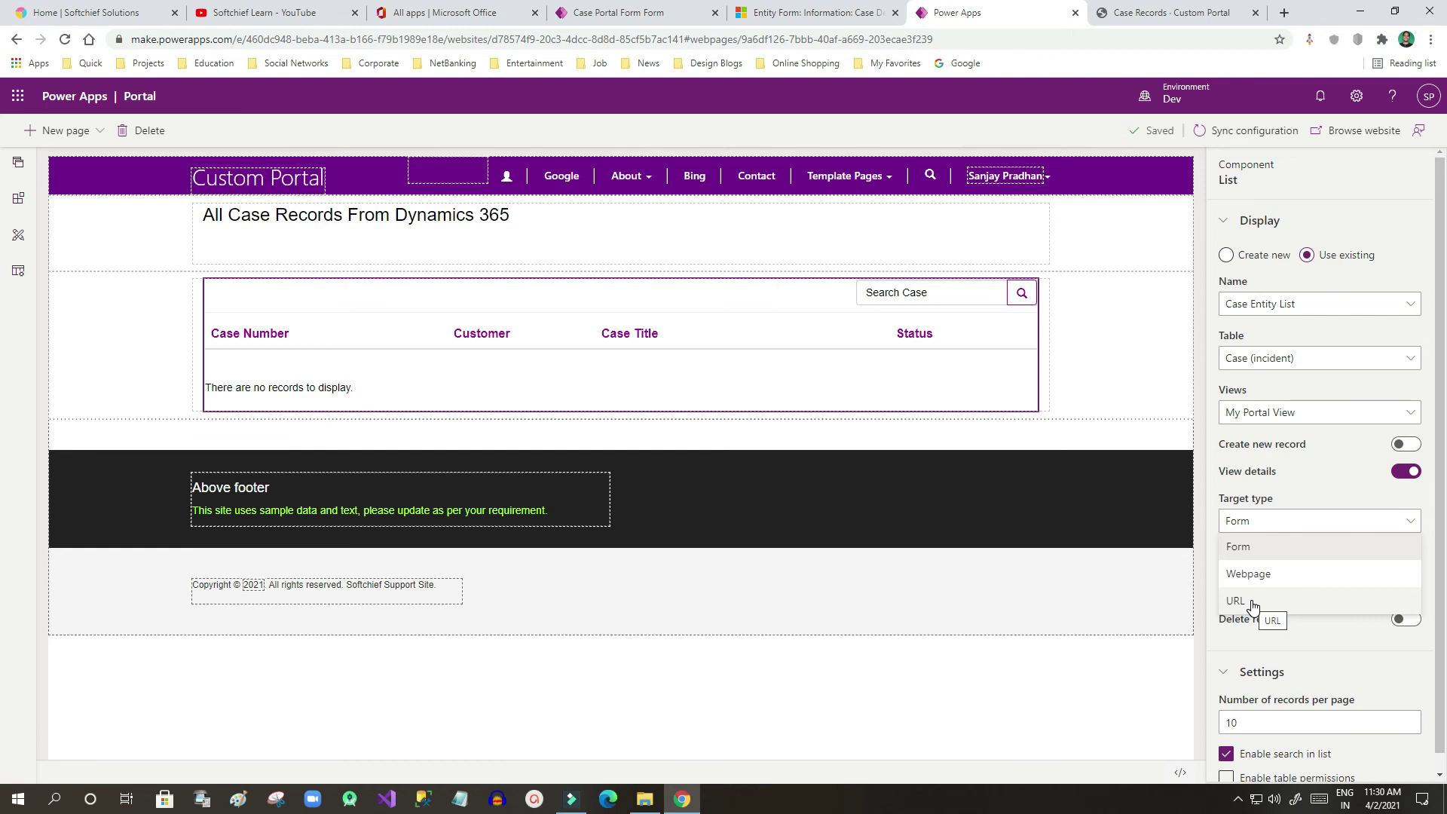
click(1254, 557)
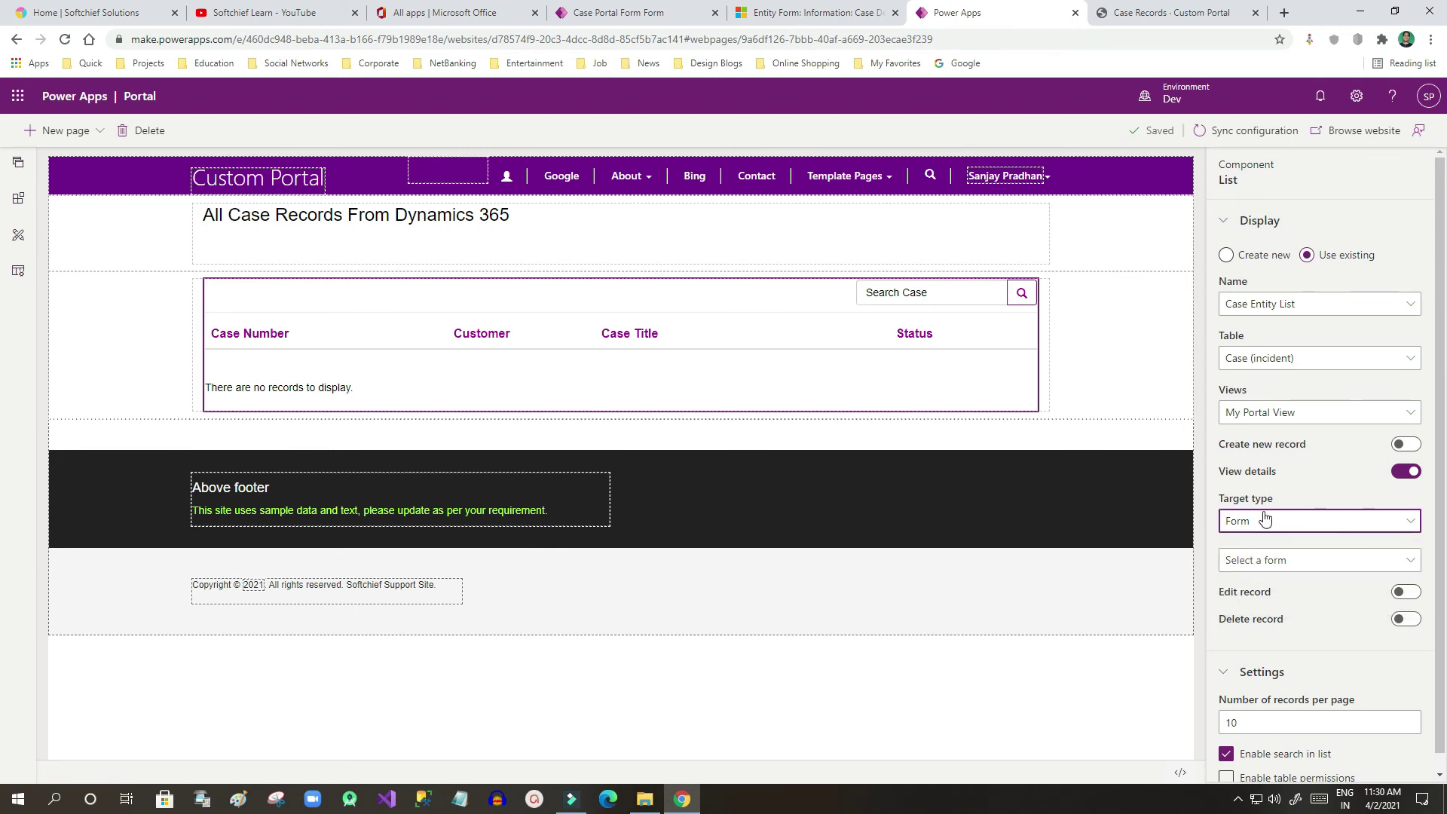
Choose Case Details Form as the list's details form and check its name against the Portal Management record
click(1295, 569)
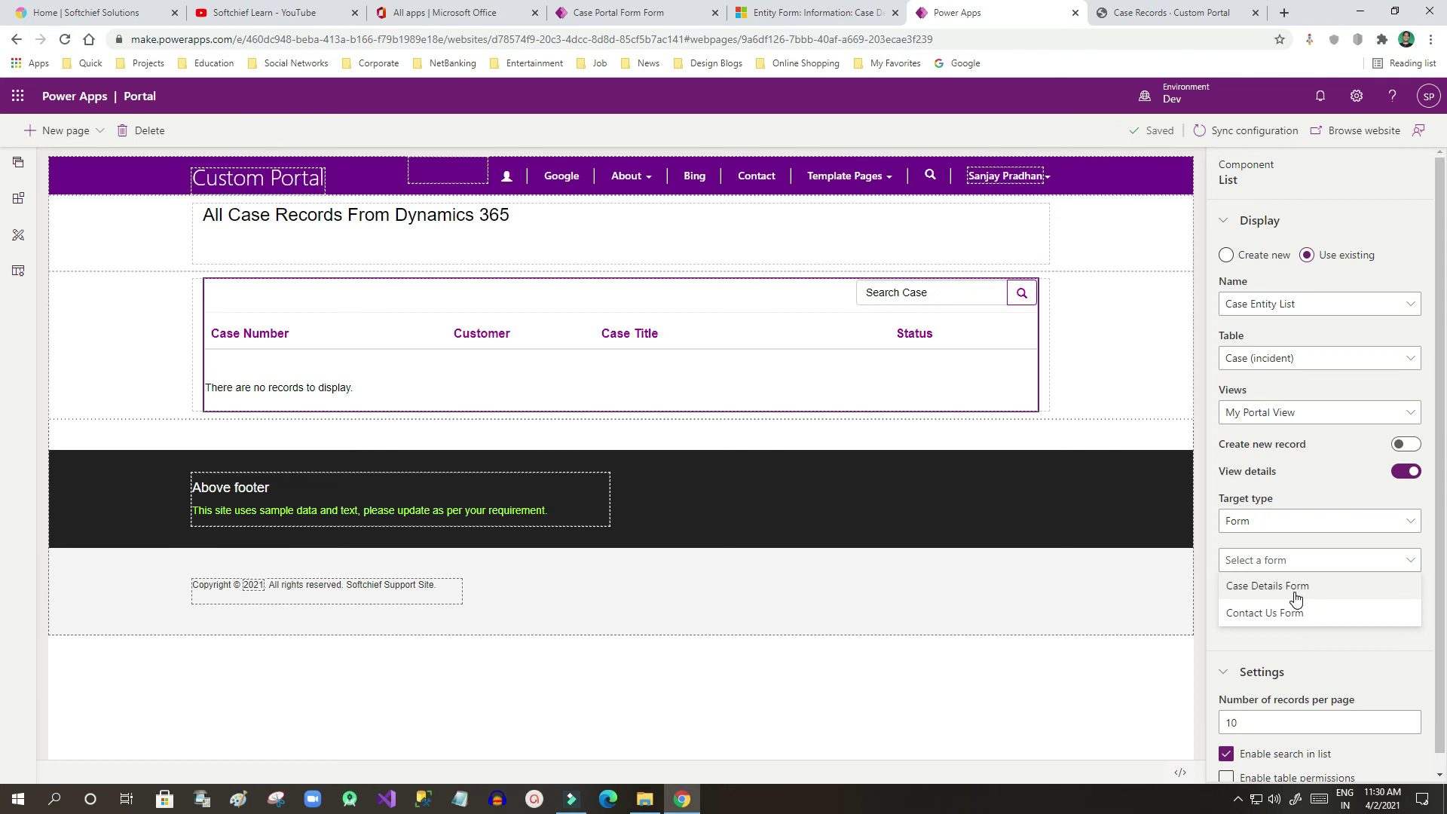
click(1310, 595)
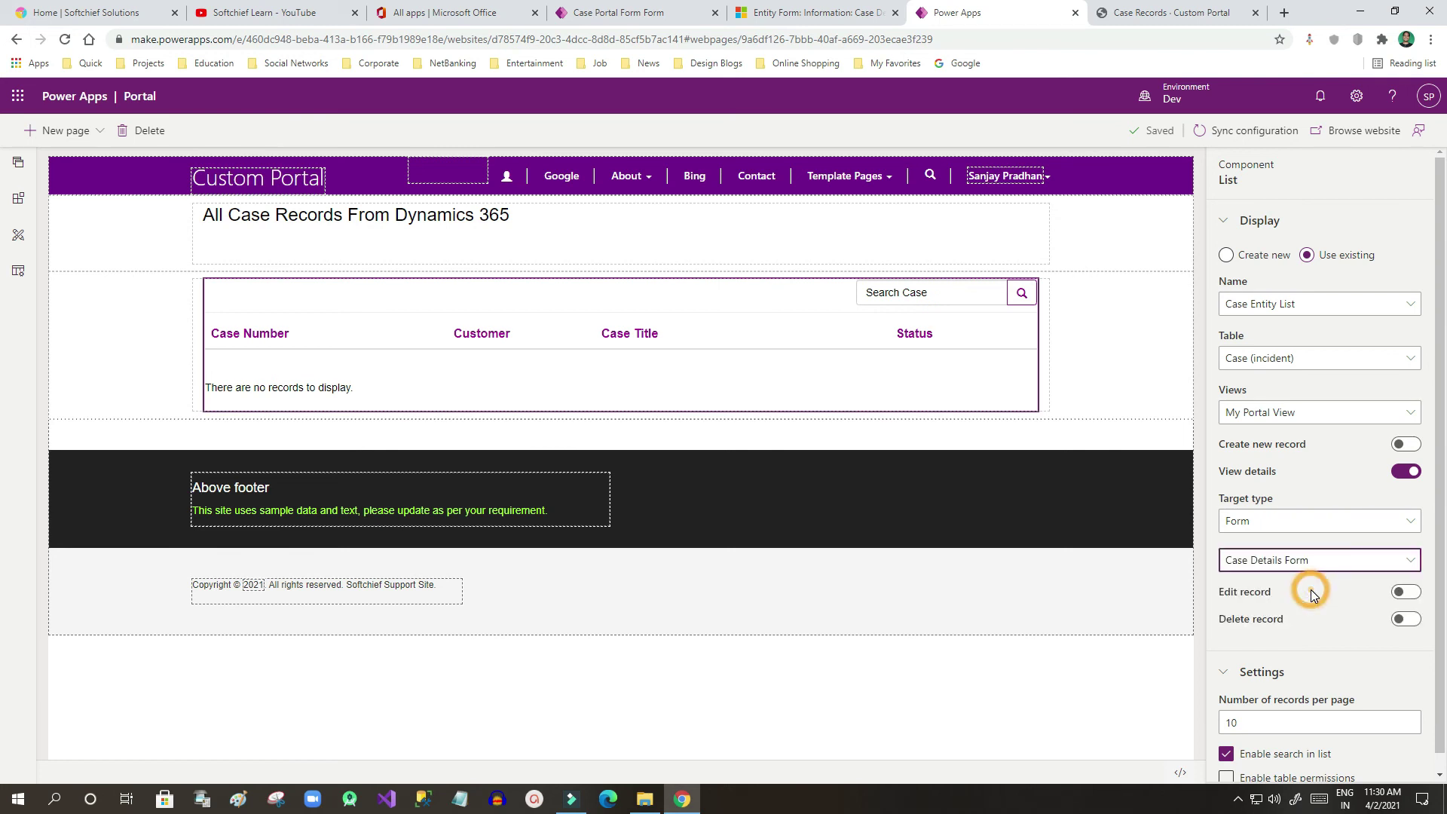
click(810, 13)
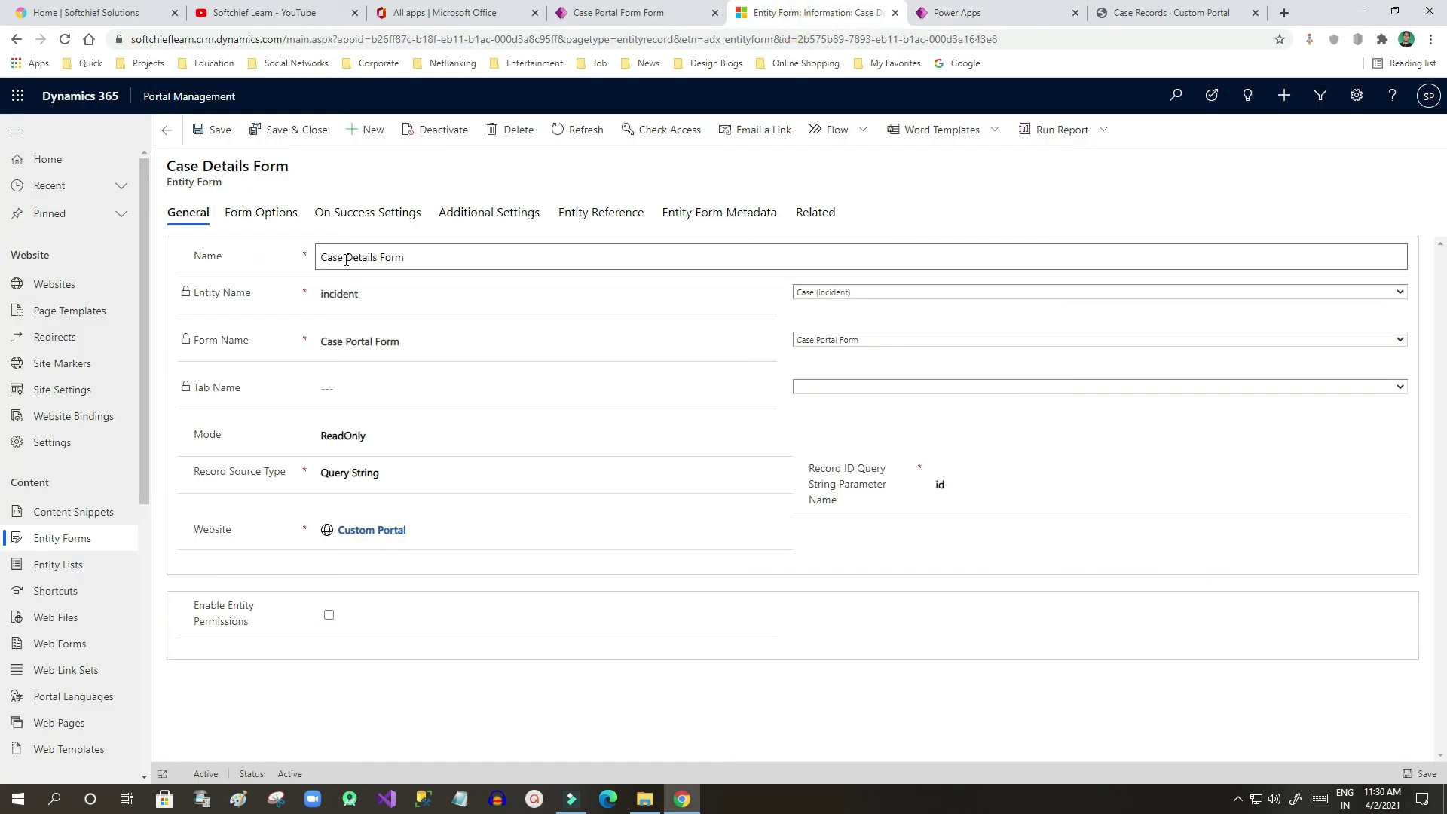
click(988, 13)
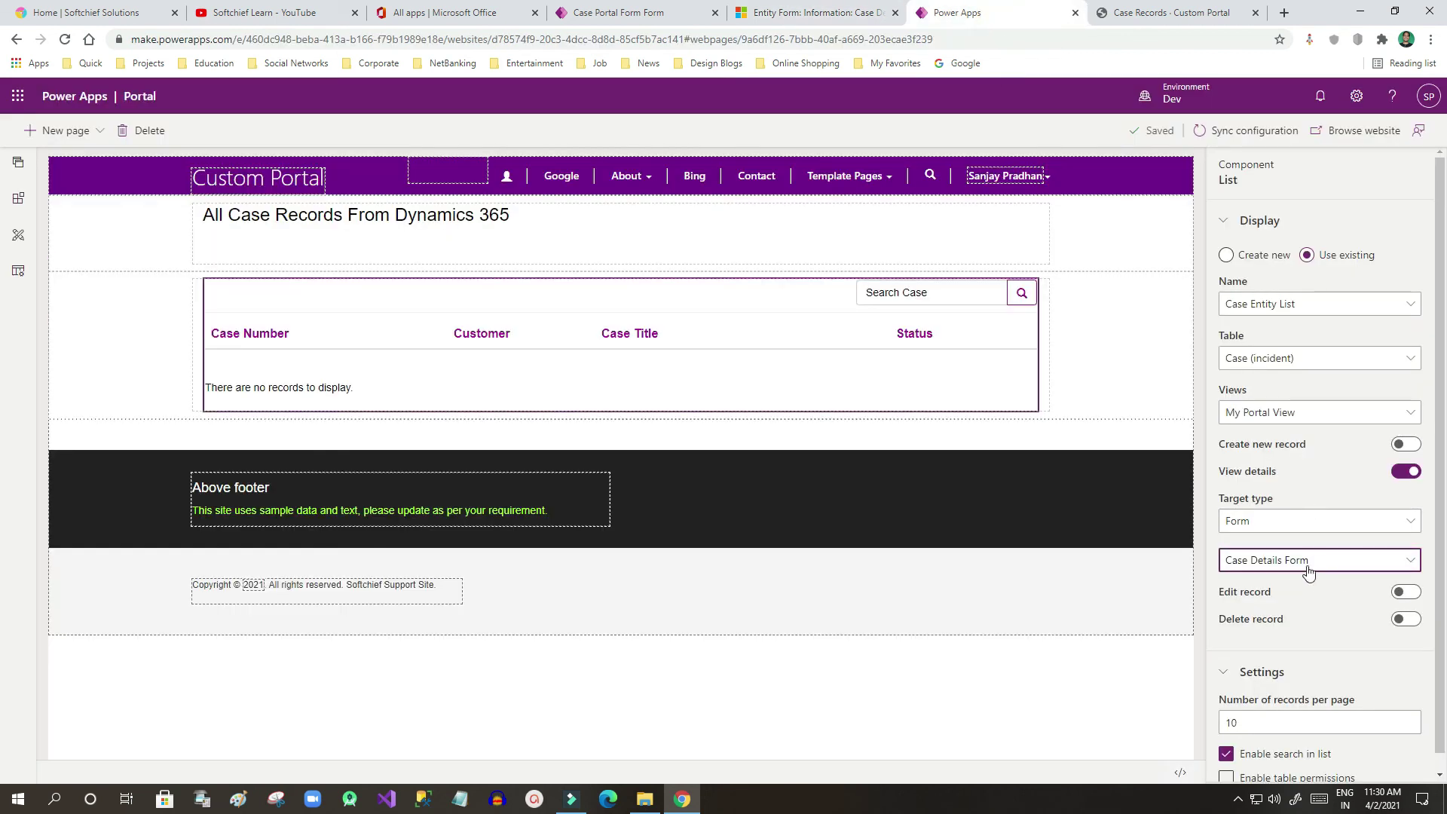
Synchronize the portal configuration again and open the Case Records page on the live website
click(1249, 134)
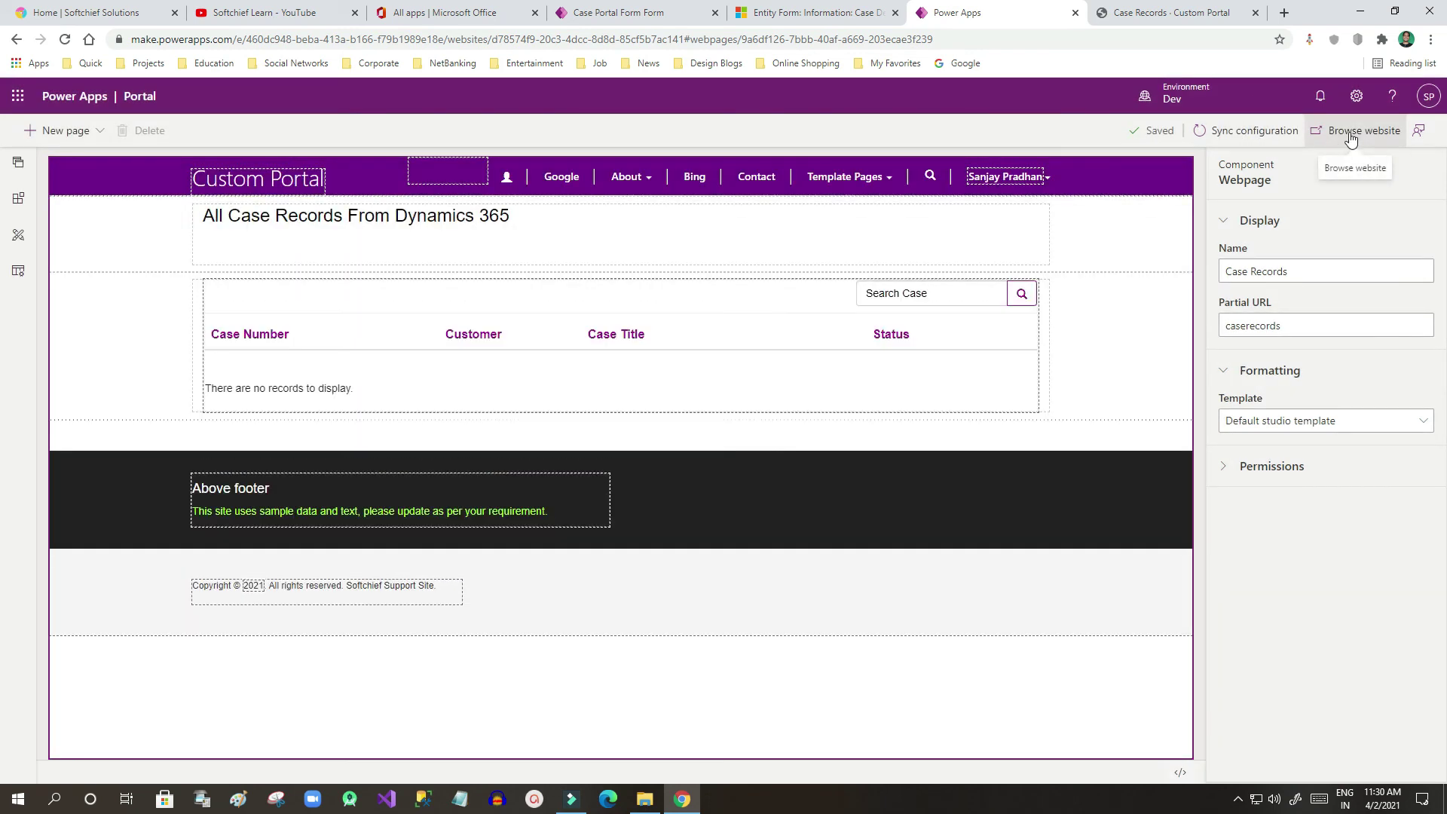
click(1351, 134)
click(1174, 15)
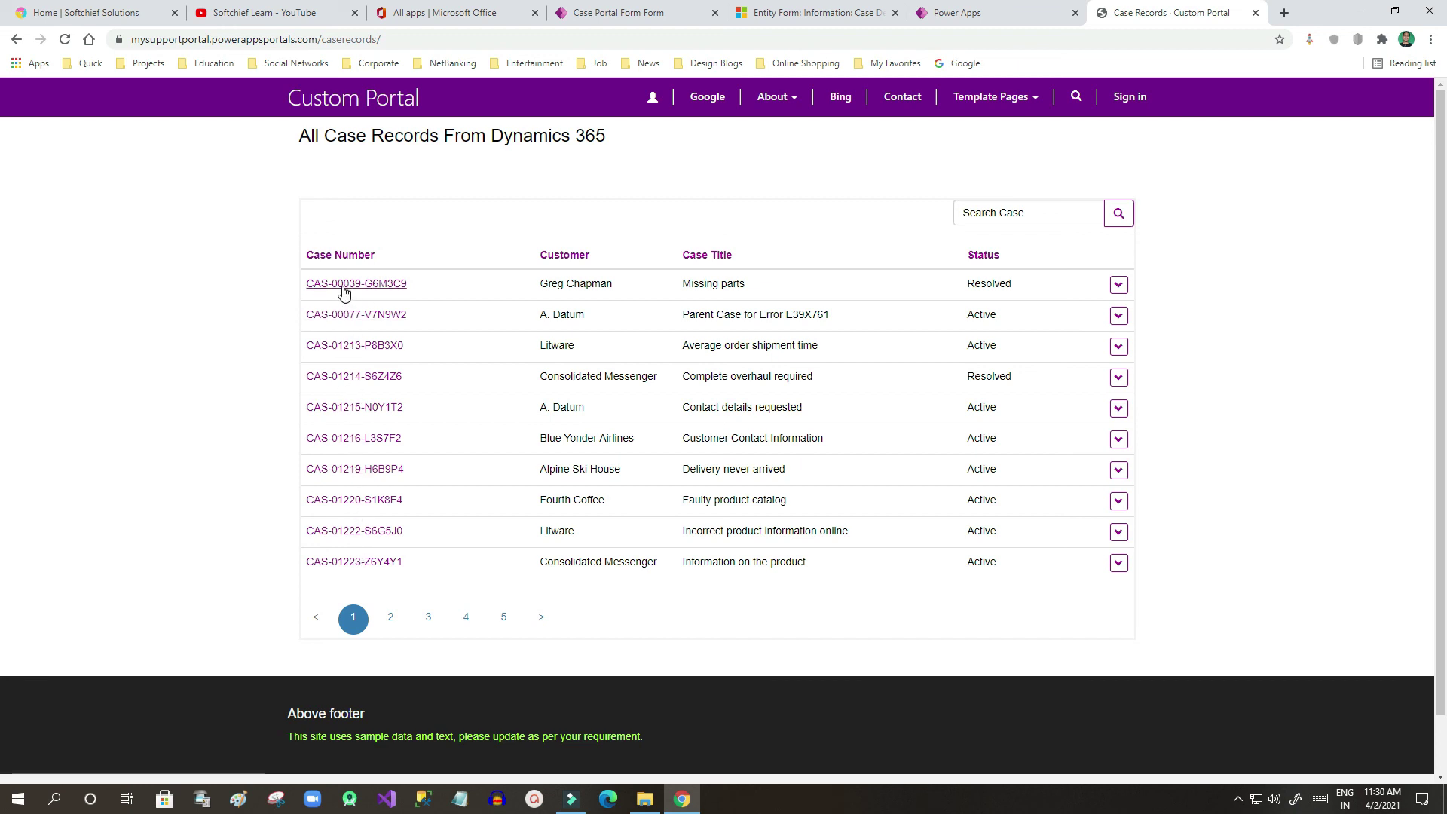
Open the details of the Missing parts case from its row actions in the portal list
click(1126, 291)
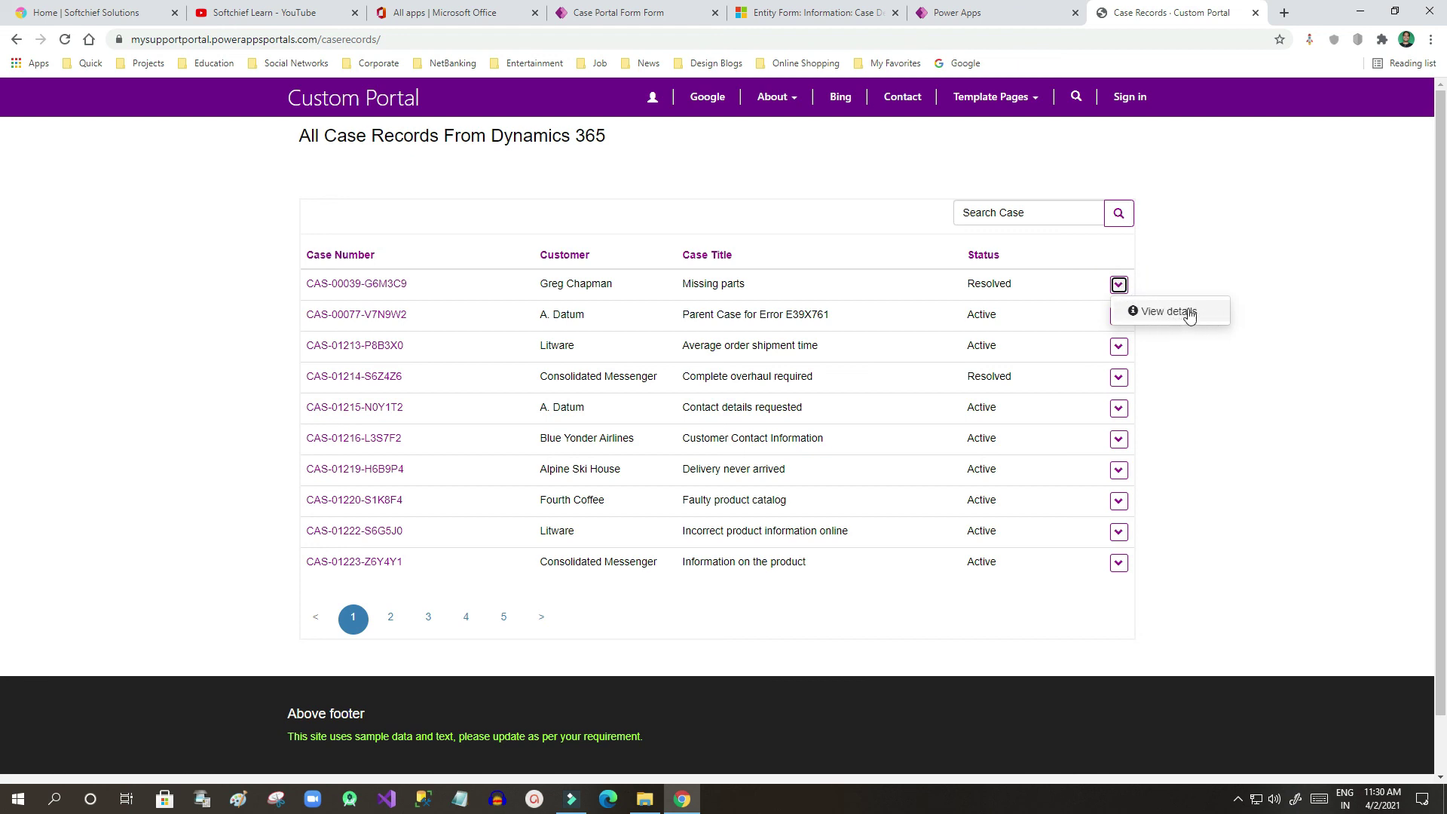
click(1183, 333)
click(1119, 284)
click(1161, 311)
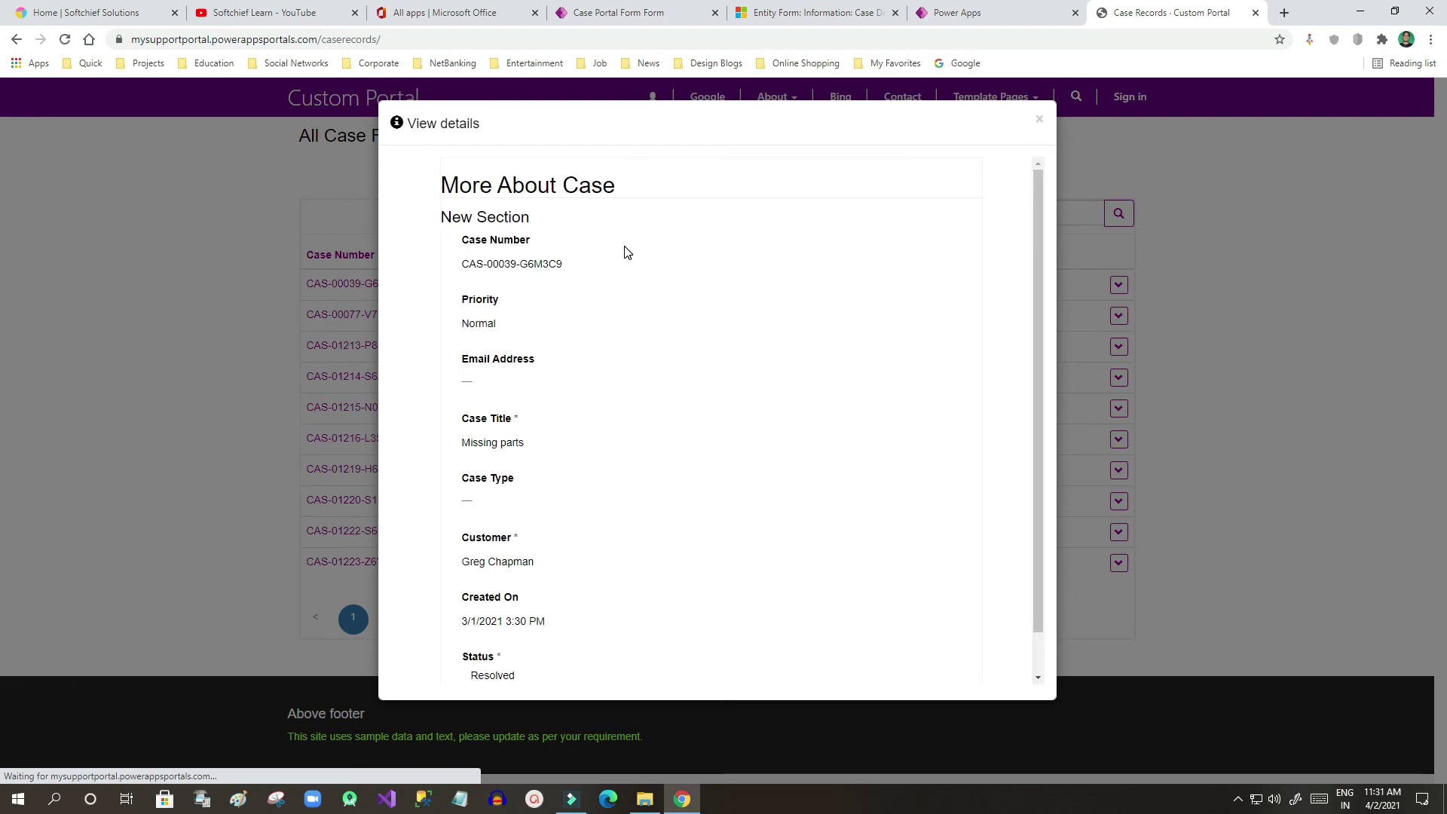
Review the case number, title, customer, created date and status in the case details, and close them
drag(468, 264, 558, 266)
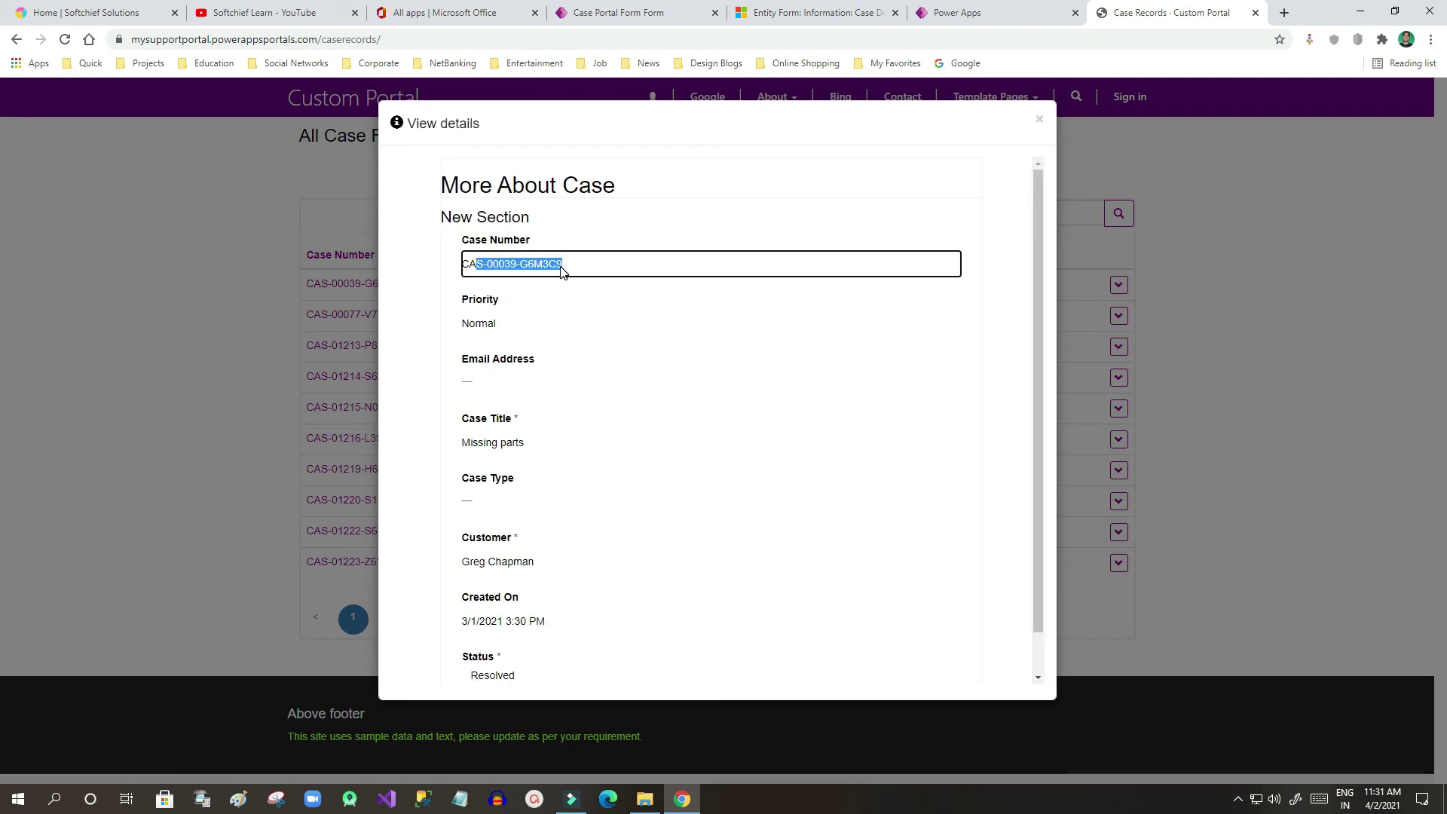
drag(471, 442, 562, 446)
scroll(562, 445, down, 1)
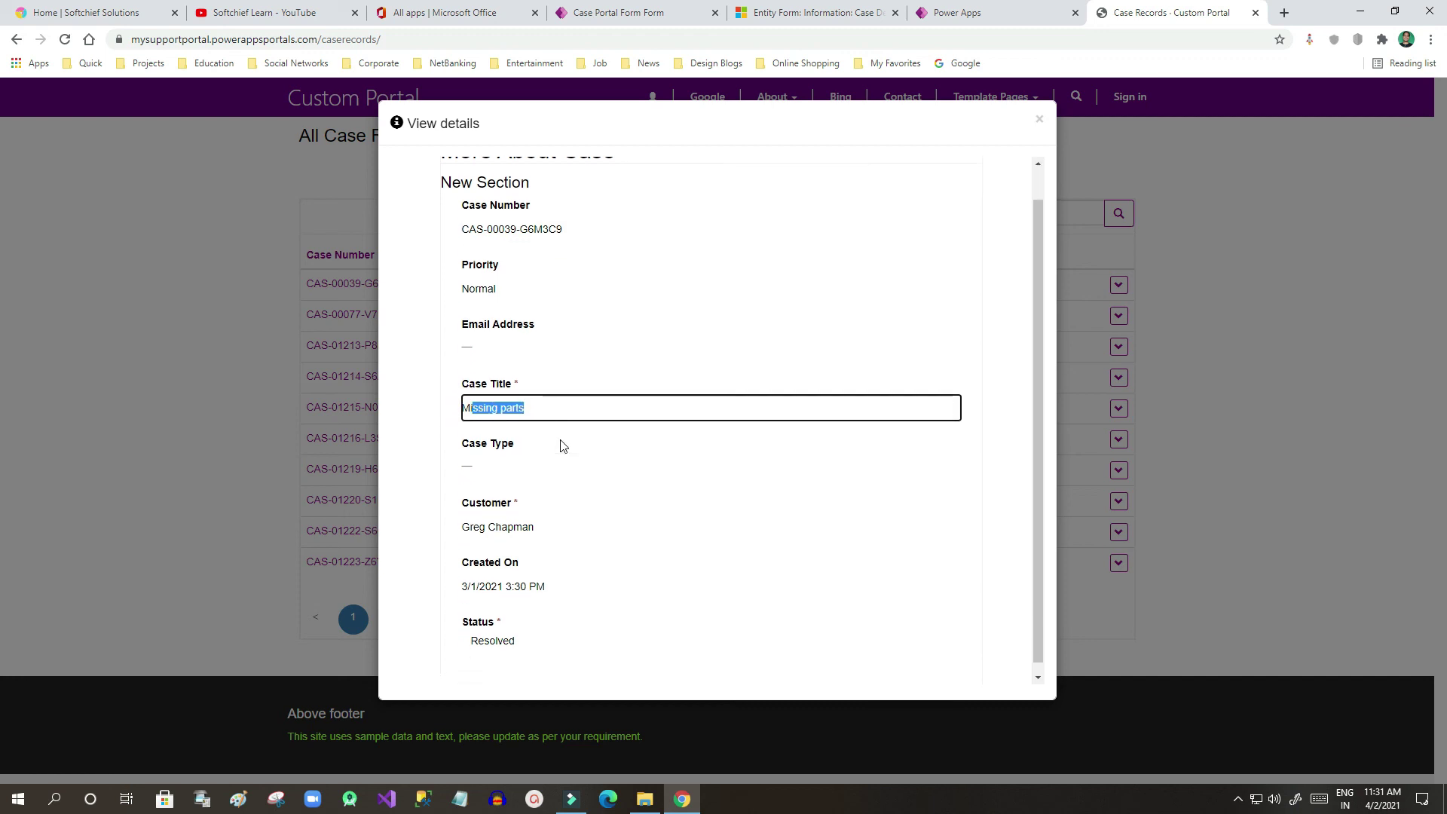
click(474, 528)
drag(475, 528, 569, 524)
click(463, 574)
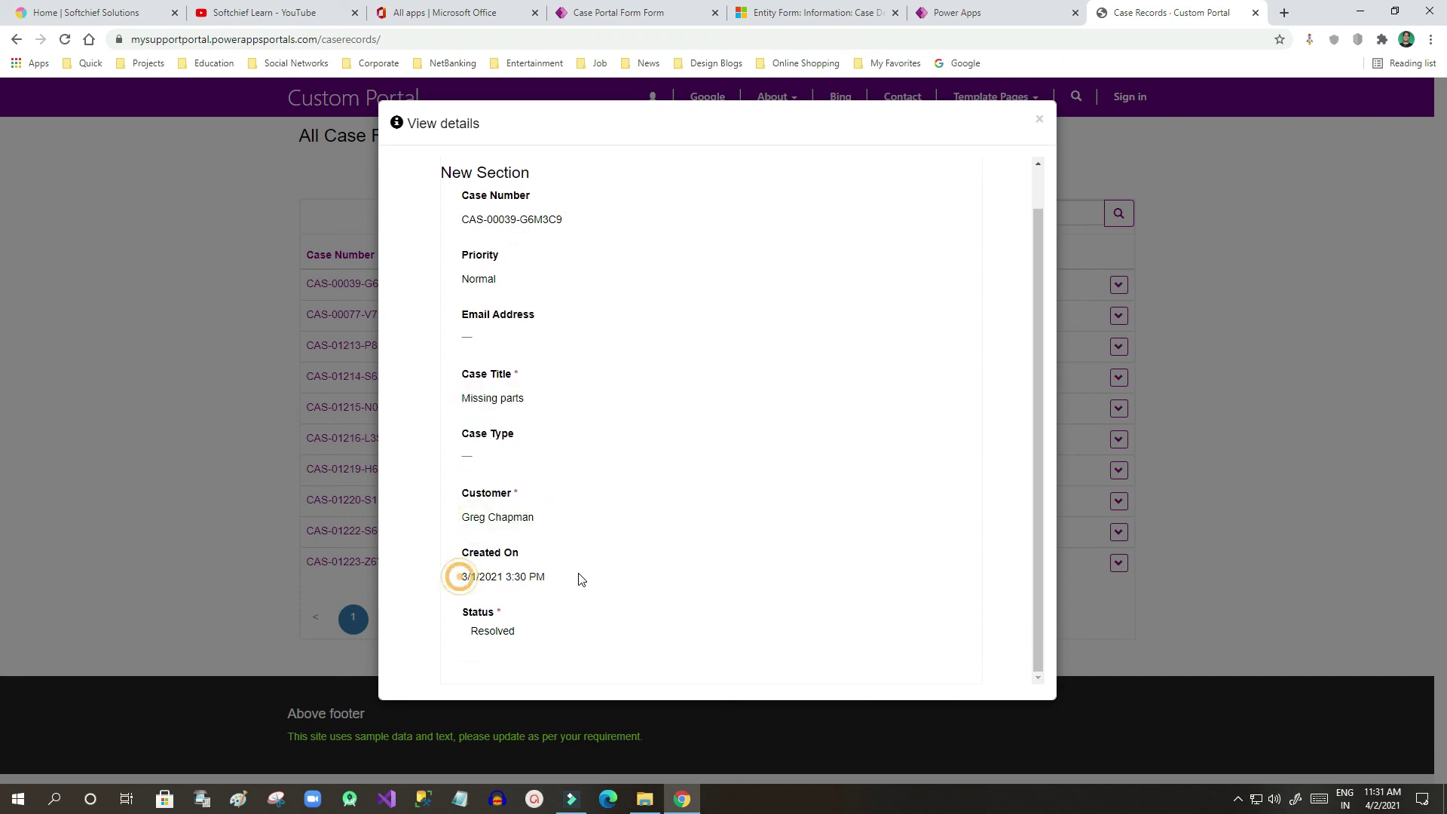
click(557, 633)
scroll(597, 558, up, 1)
scroll(597, 555, down, 1)
scroll(701, 426, up, 1)
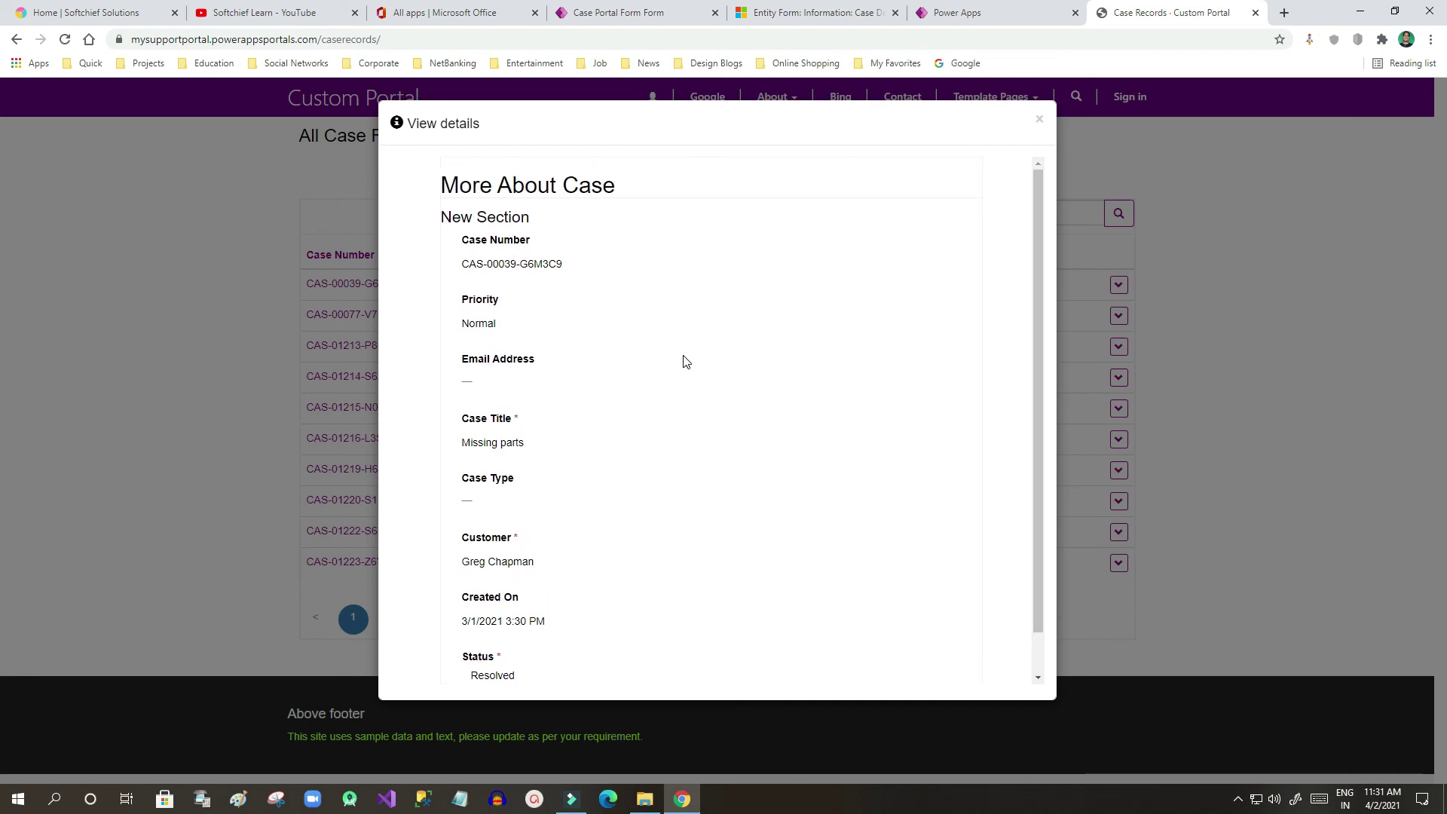
scroll(683, 359, down, 1)
scroll(701, 314, up, 1)
click(1041, 122)
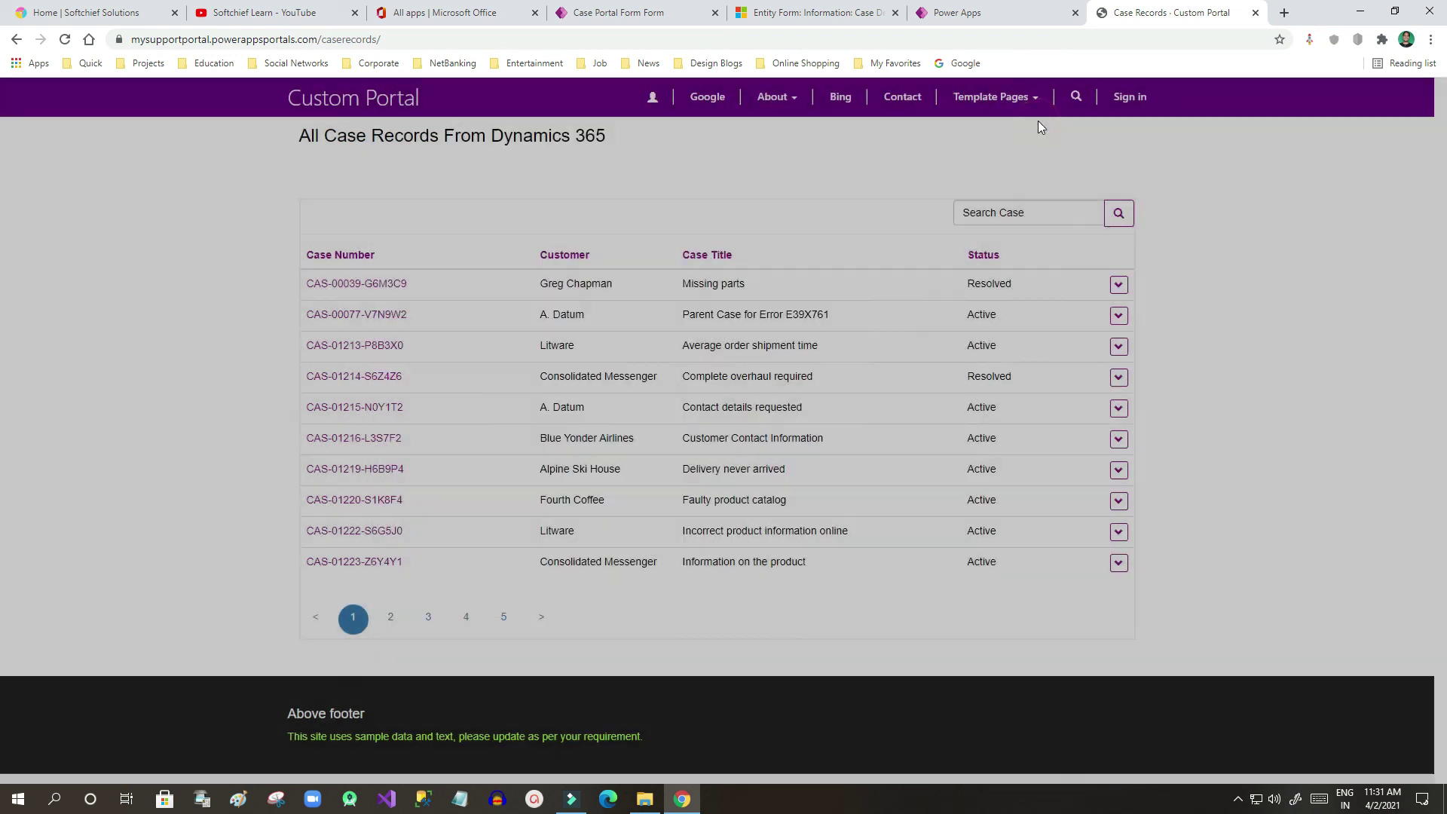
View the Missing parts case details through its case number link, and close them
click(359, 287)
scroll(811, 317, down, 1)
scroll(811, 316, up, 1)
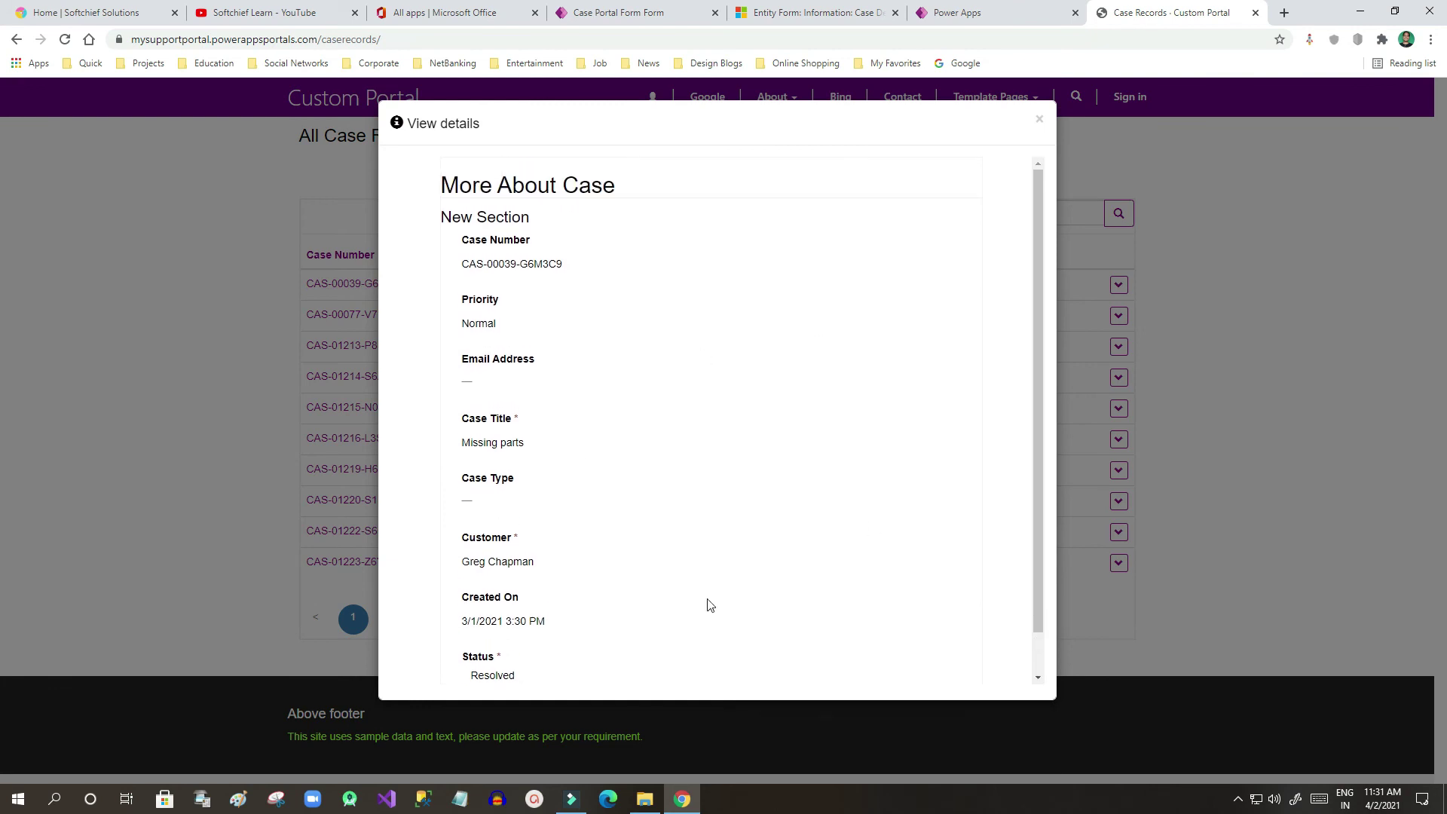
click(1044, 129)
Switch to the Case Portal Form in the Power Apps form editor and check the section under More About Case
click(648, 13)
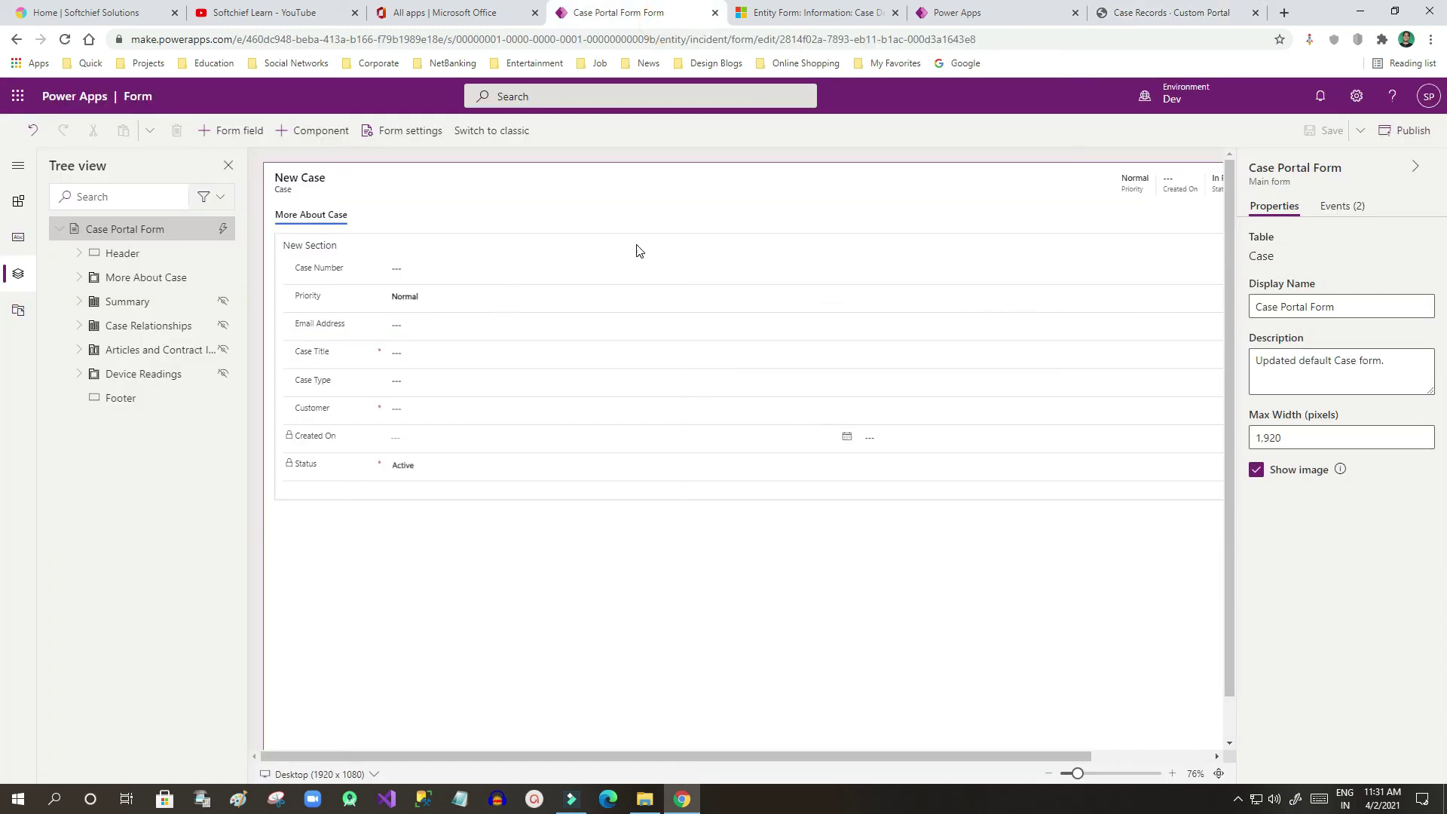
click(461, 260)
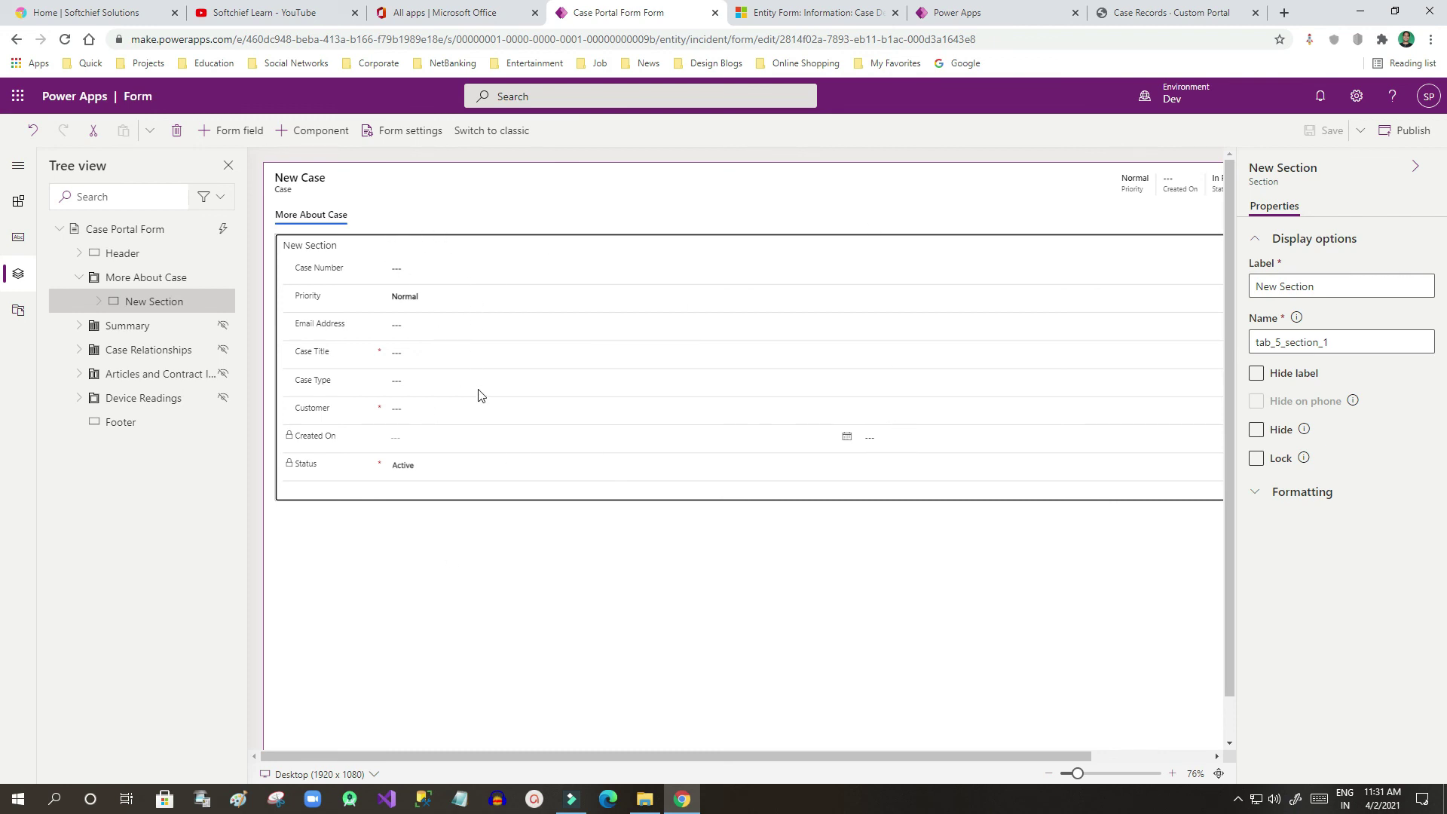
Return to the live Case Records page and check the row actions offered for the first case
click(1161, 13)
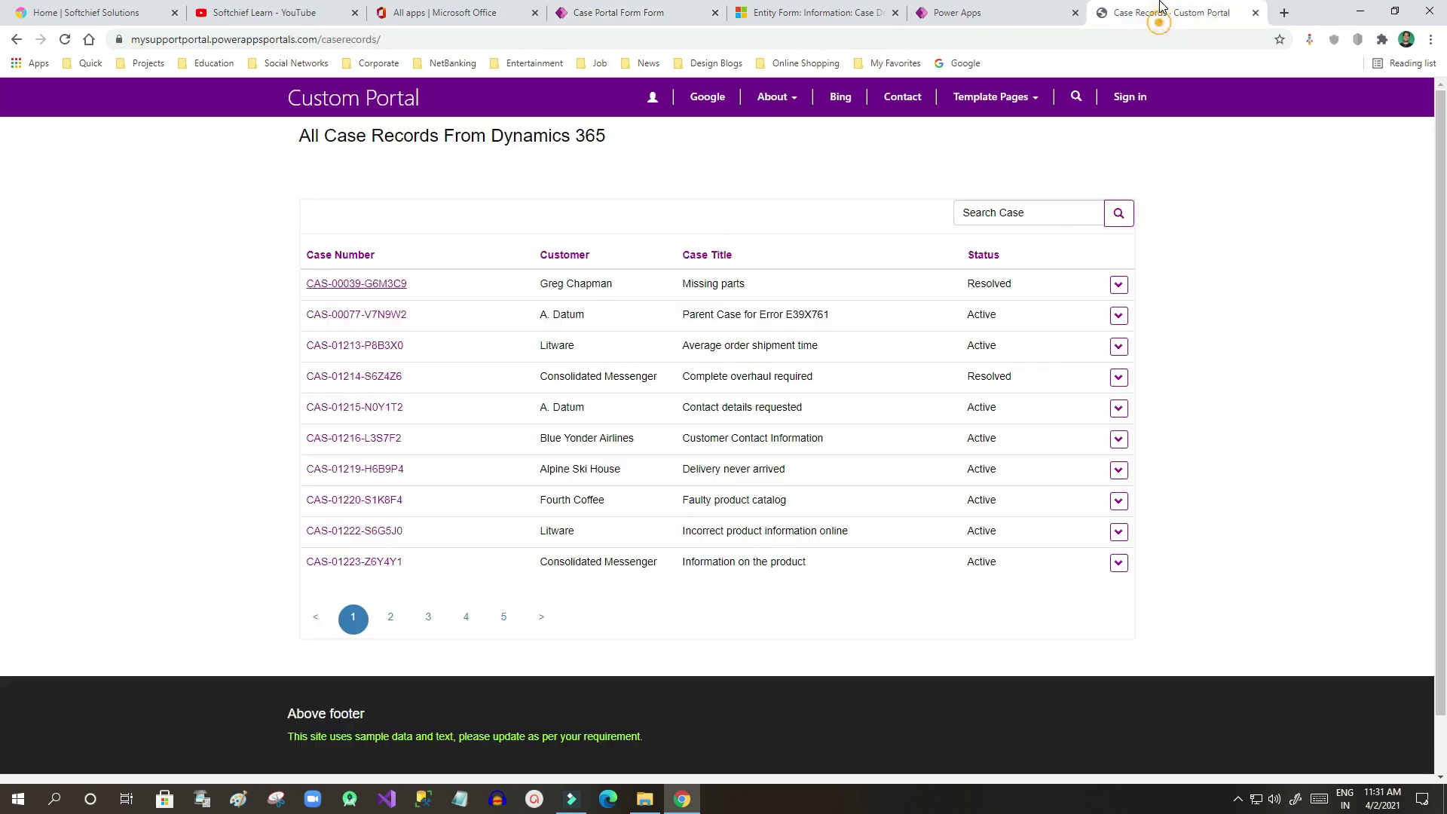
click(1119, 286)
click(1165, 287)
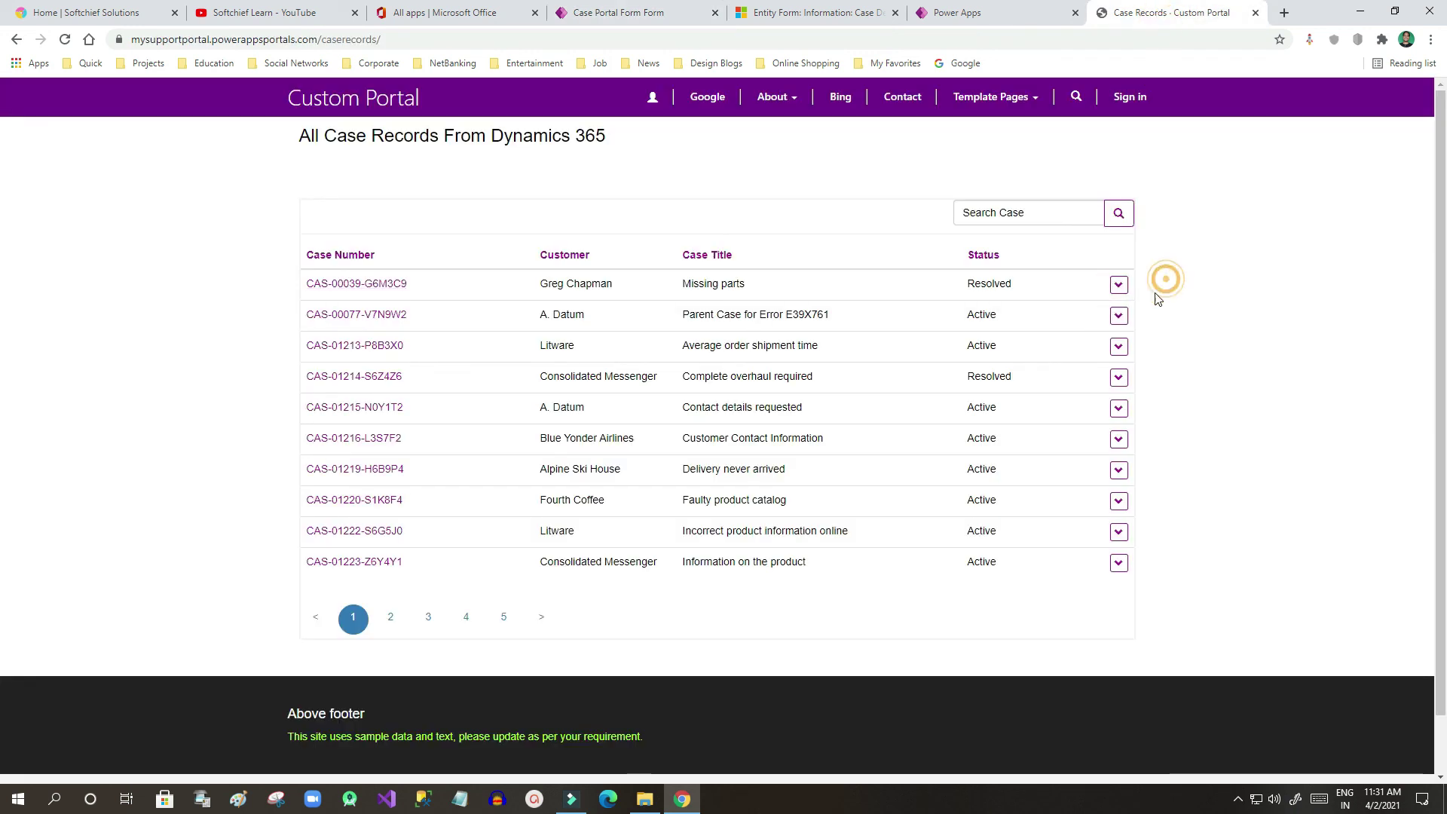
click(1119, 288)
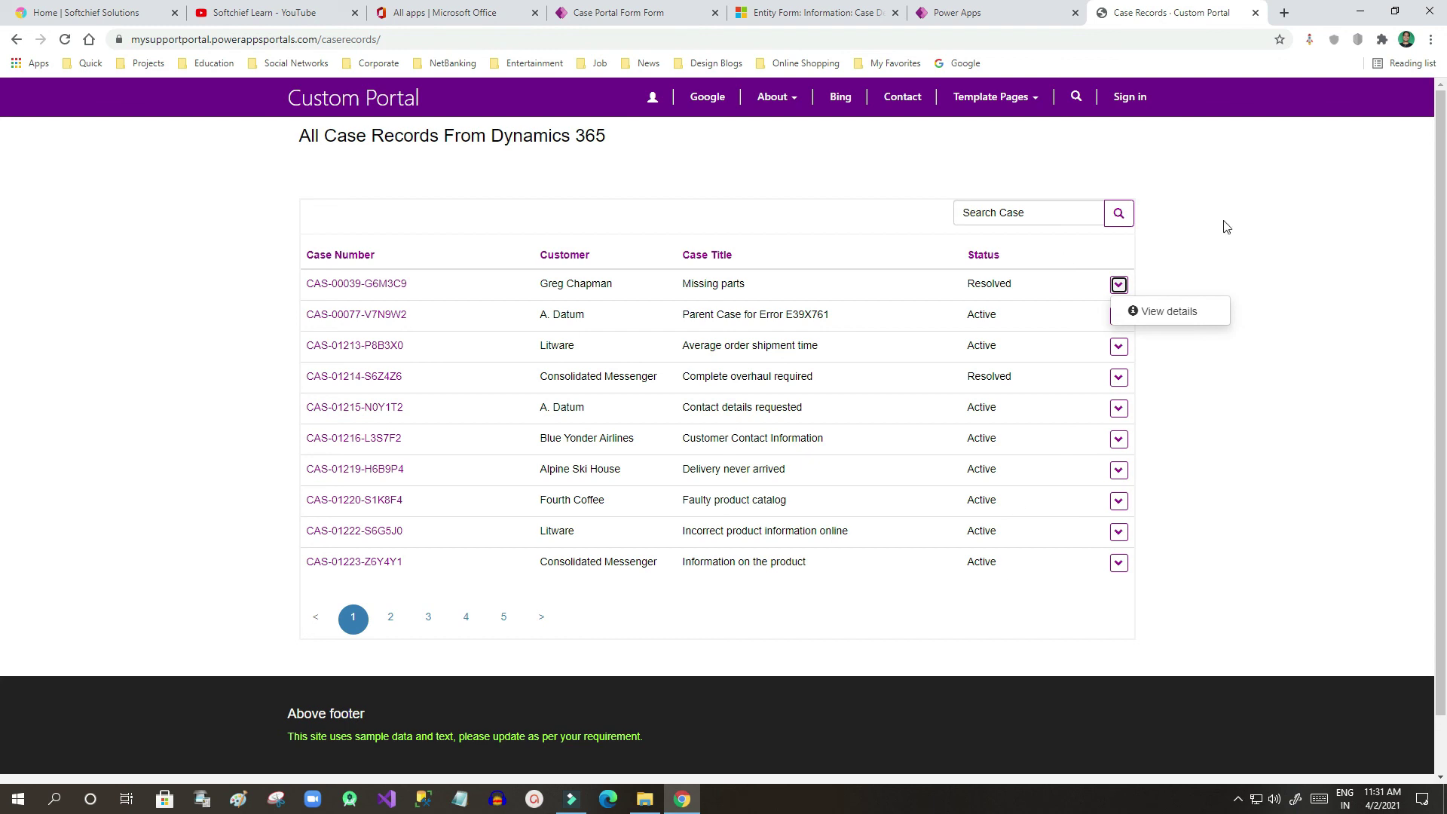
click(1188, 270)
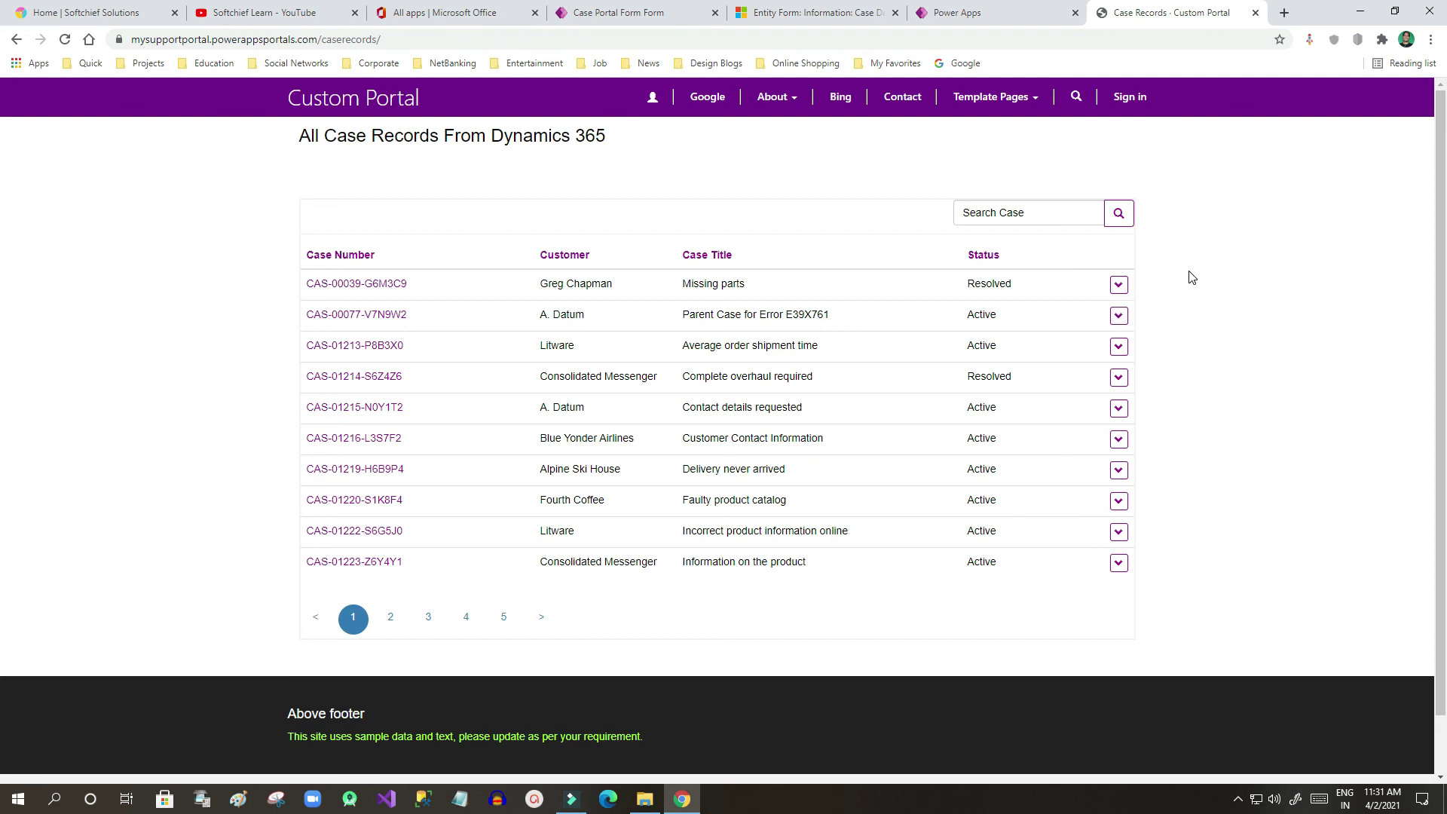